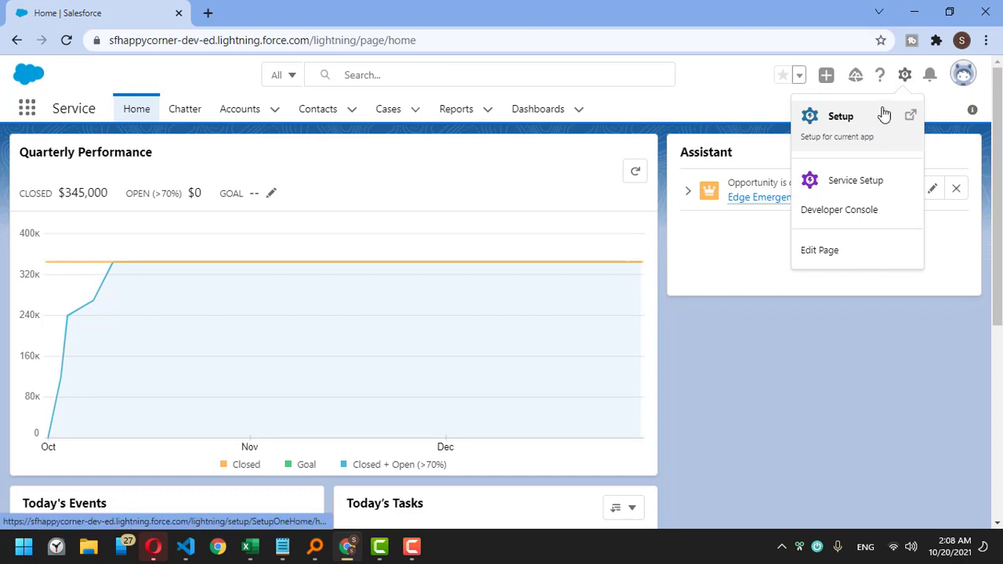
# Step: Open Setup and find the In-App Guidance page by searching for "in-app"
pyautogui.click(875, 127)
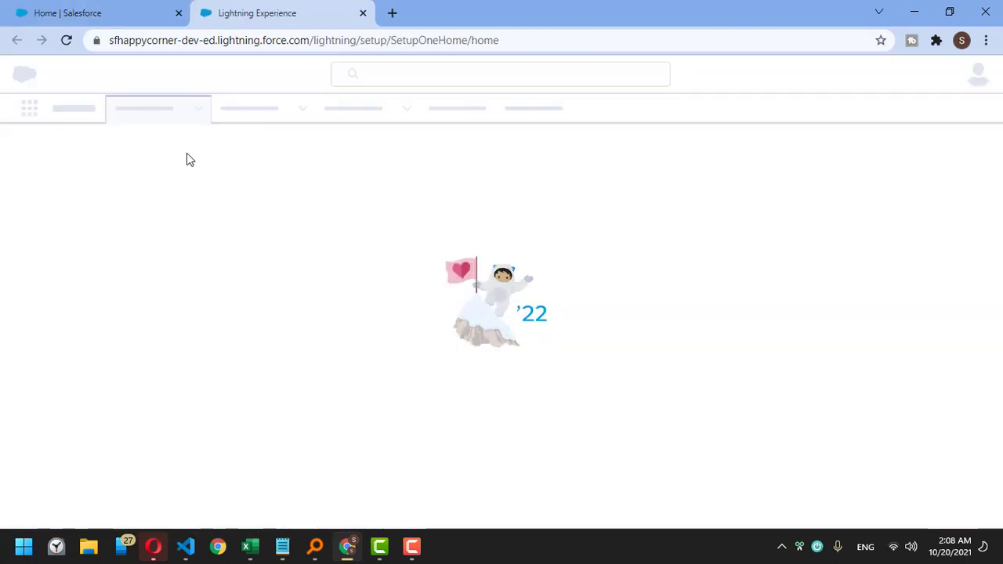
pyautogui.write('in')
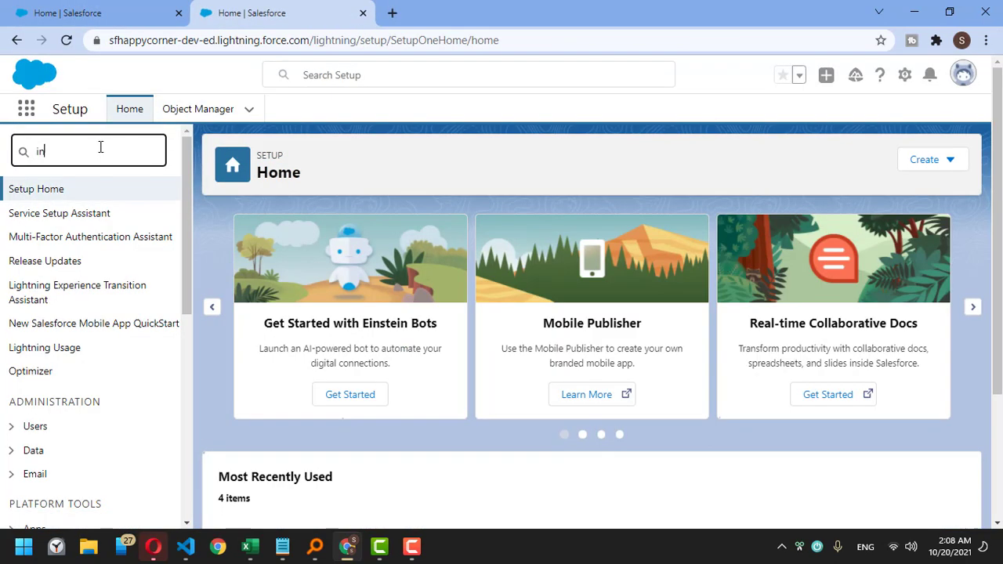
pyautogui.write('-app')
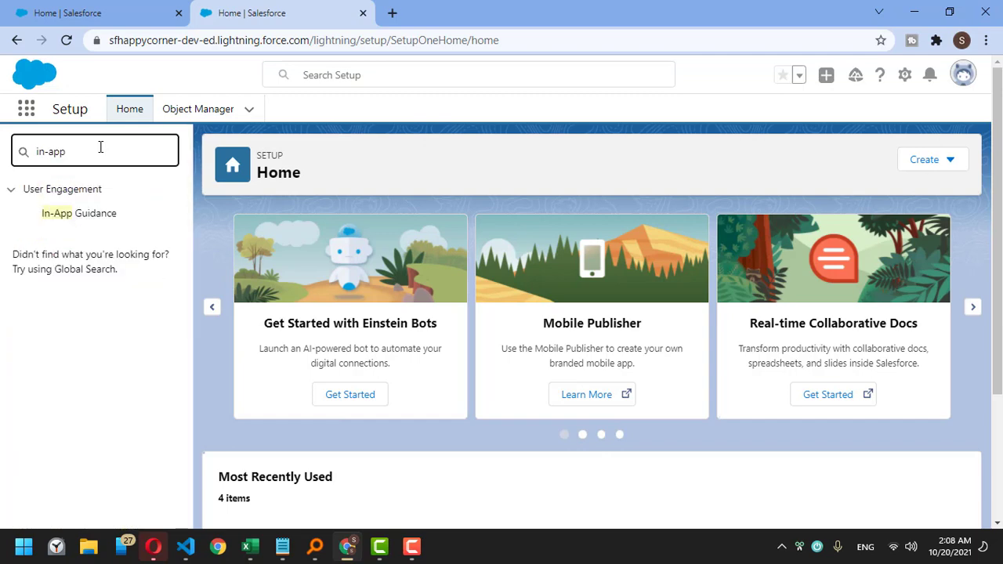
pyautogui.click(88, 218)
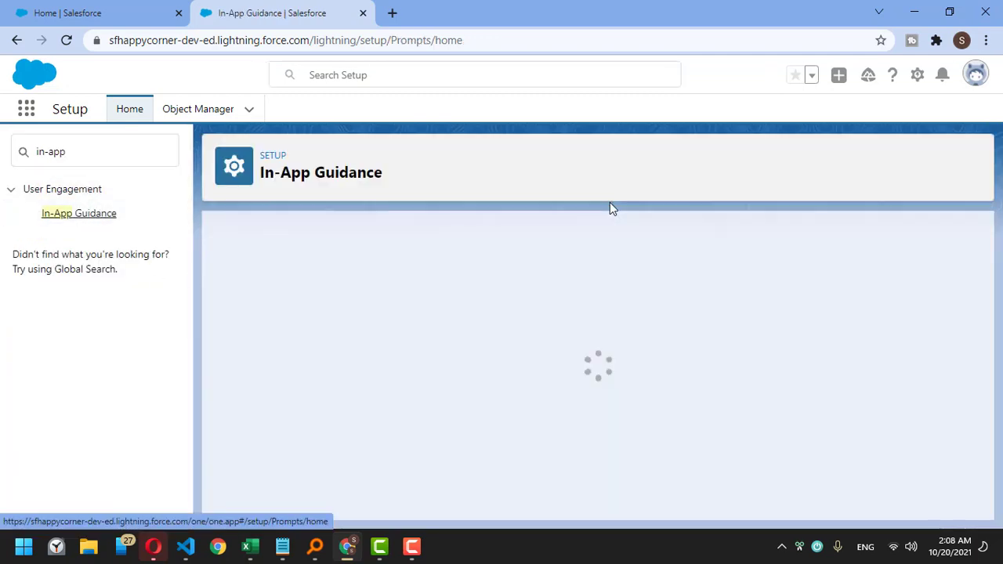
# Step: Launch the In-App Guidance Builder for new guidance and open the My First Account record inside it
pyautogui.scroll(-2, 369, 325)
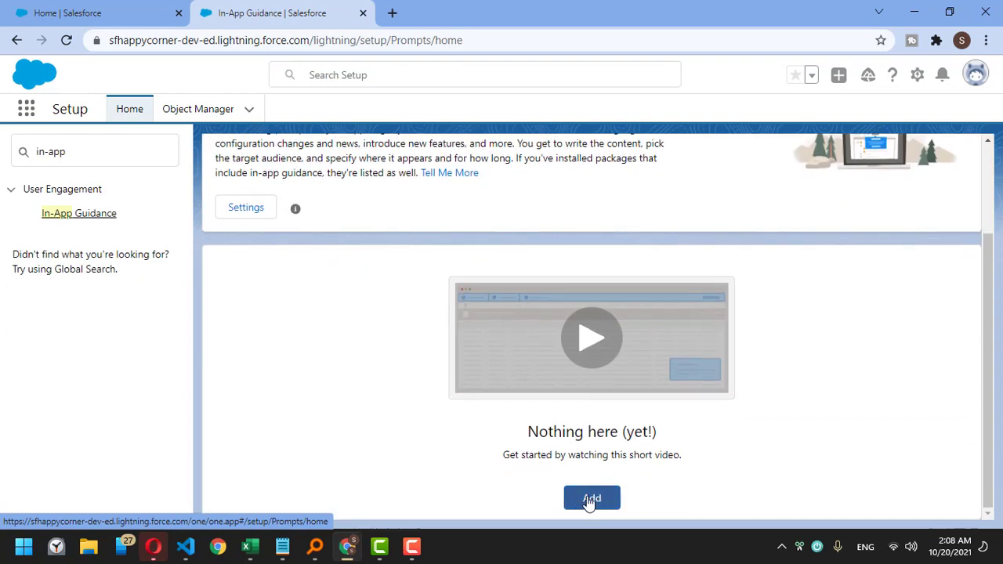
pyautogui.click(592, 500)
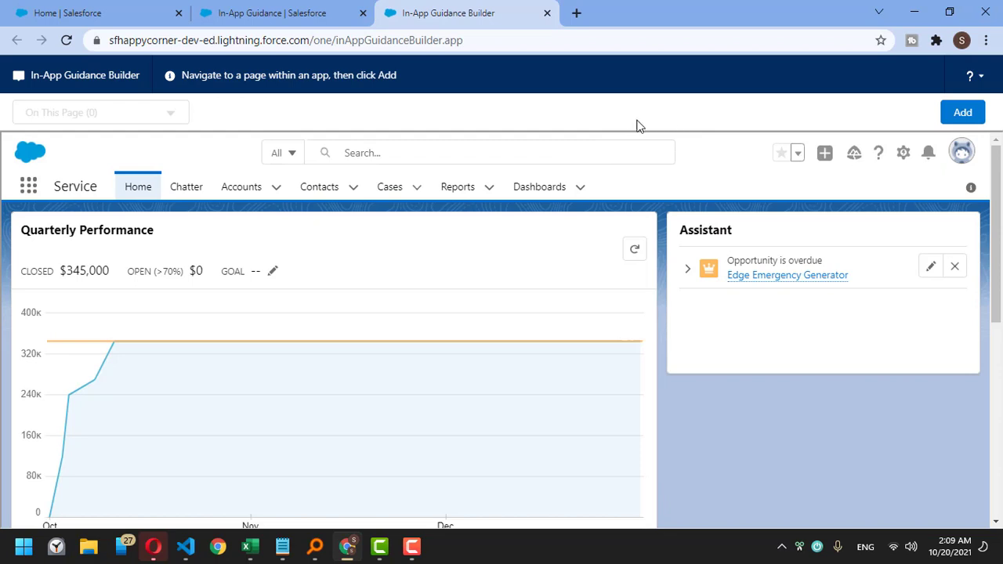
pyautogui.click(986, 40)
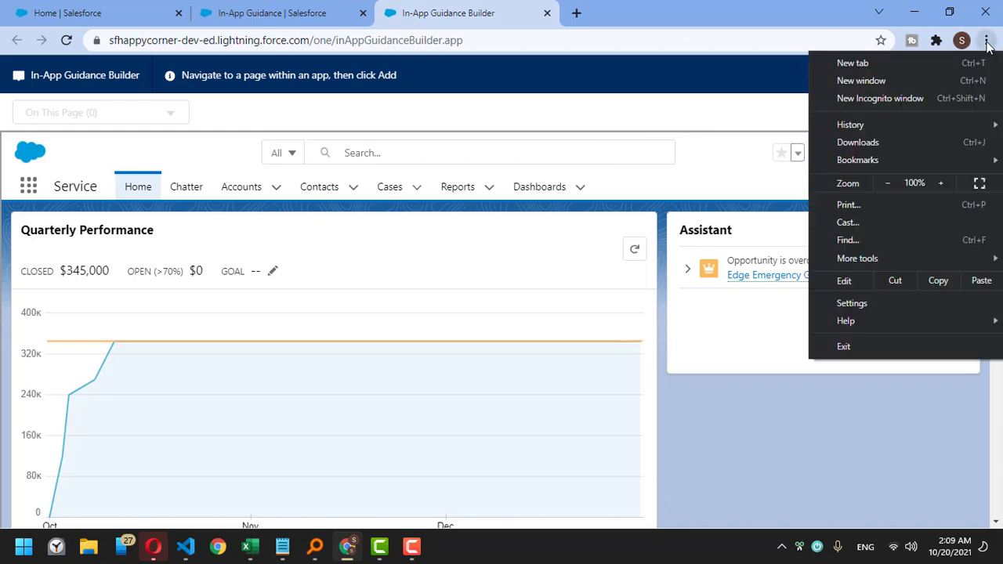
pyautogui.click(887, 183)
pyautogui.press('Escape')
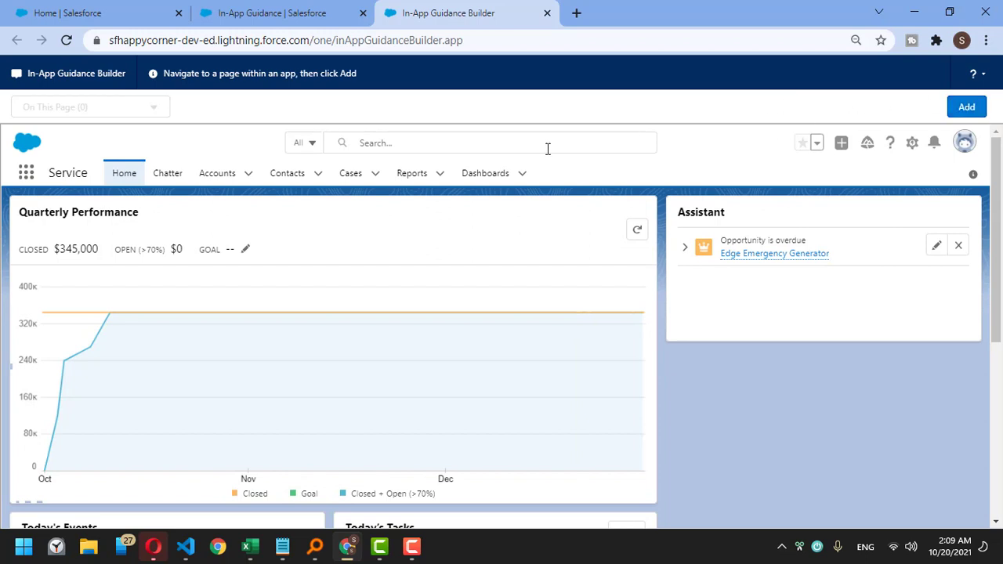
pyautogui.click(217, 174)
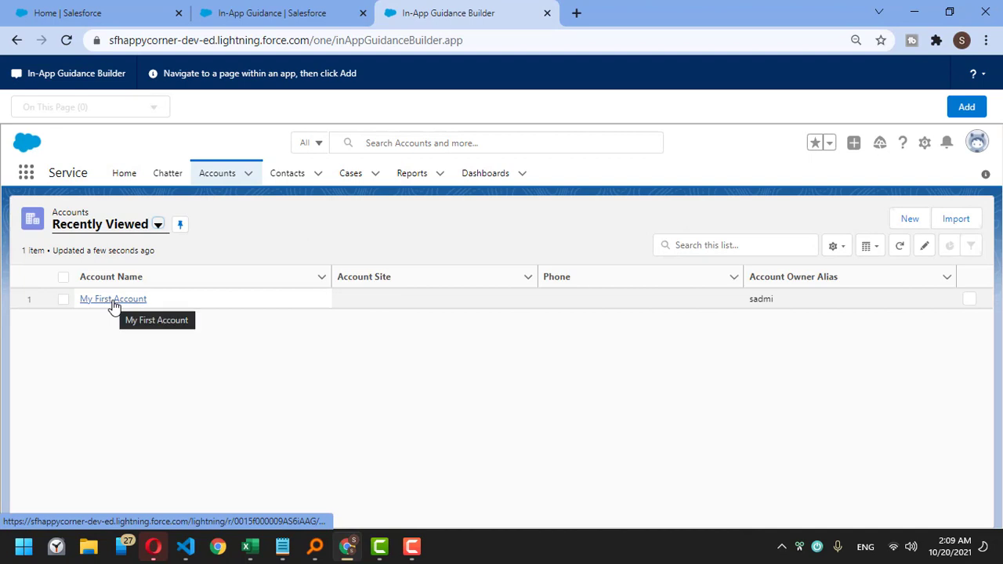
pyautogui.click(112, 301)
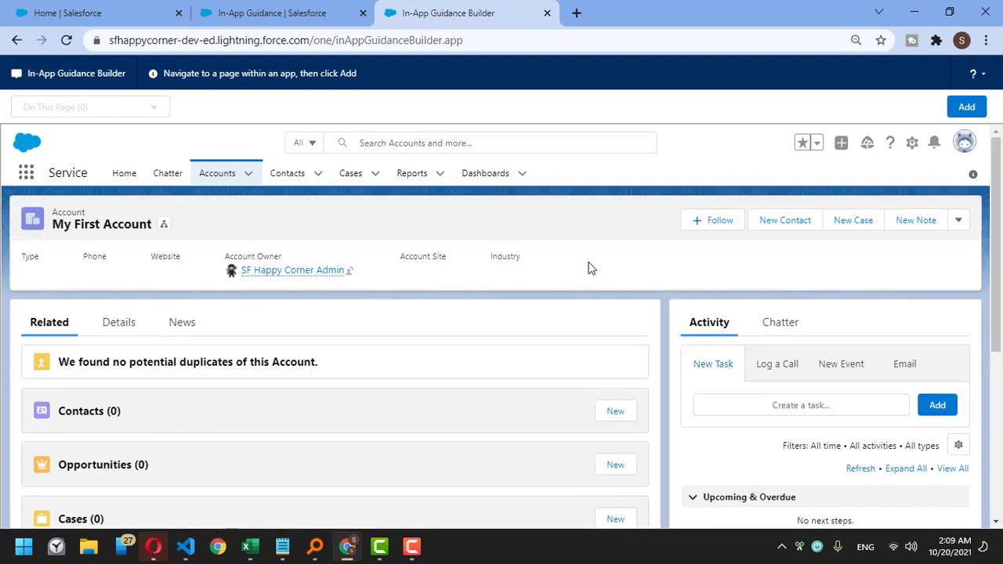
# Step: Add in-app guidance of type Walkthrough on the My First Account page
pyautogui.click(968, 109)
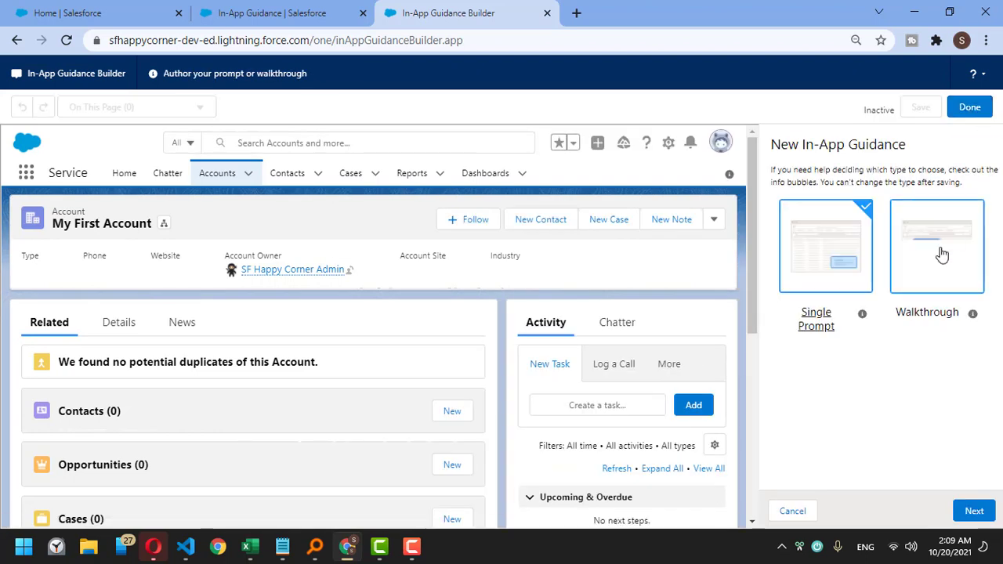
pyautogui.click(916, 284)
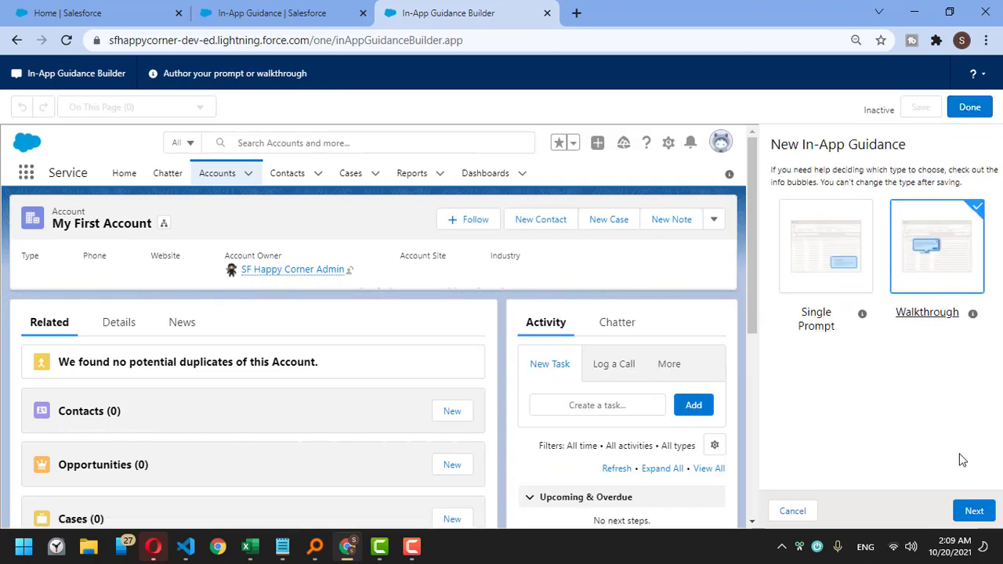
pyautogui.click(972, 510)
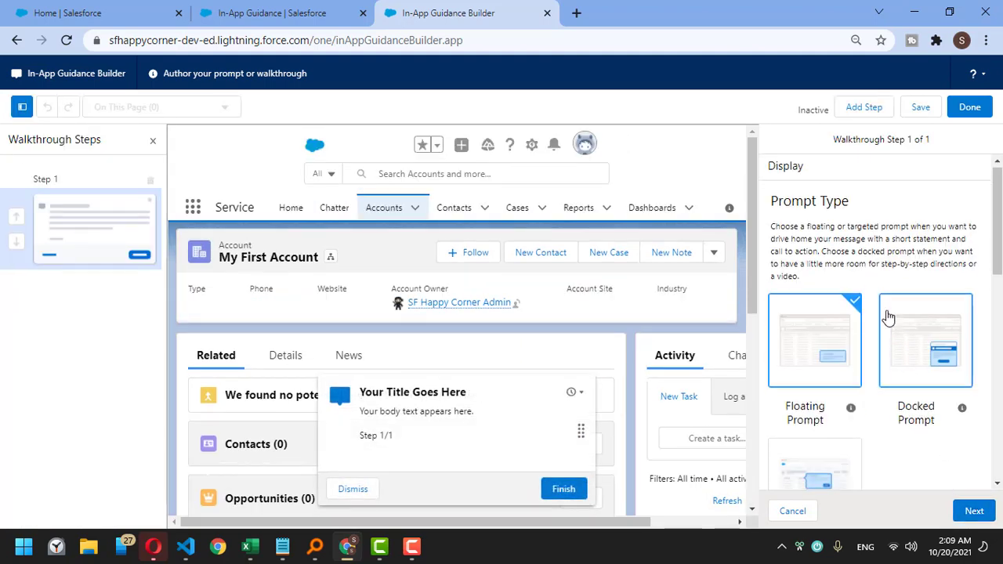
# Step: Set the first walkthrough step's prompt type to Targeted Prompt
pyautogui.scroll(-1, 889, 318)
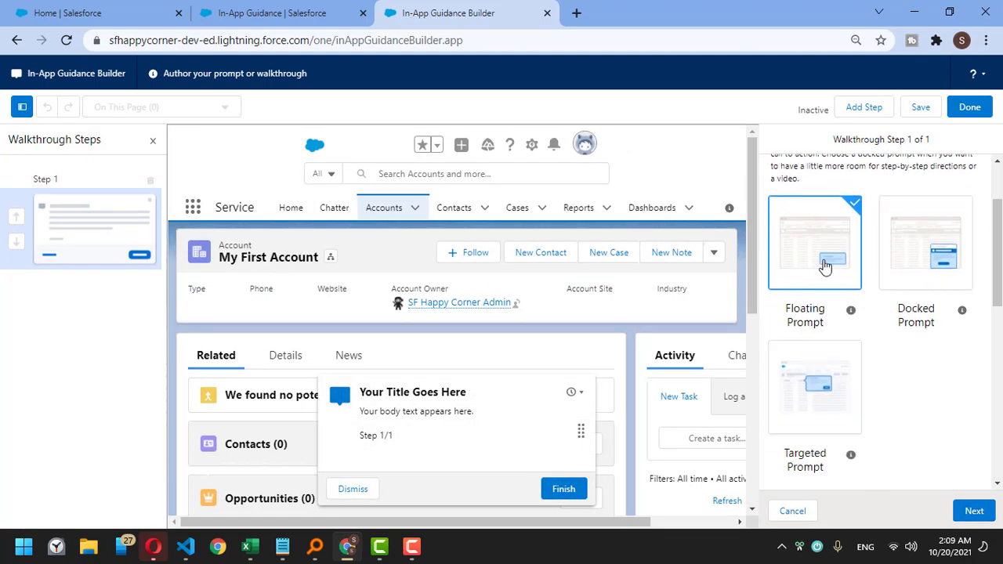
pyautogui.click(819, 397)
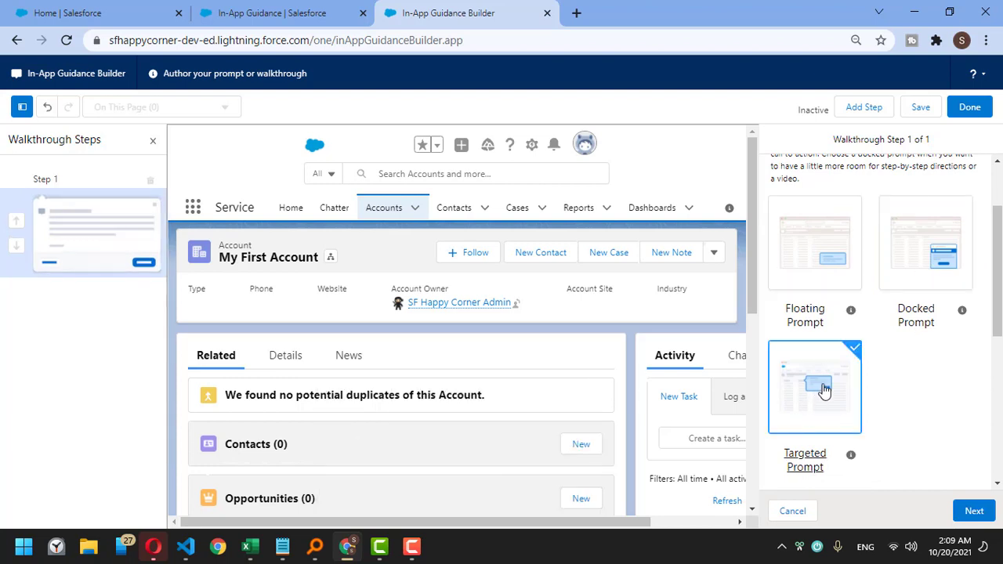
pyautogui.scroll(-3, 658, 265)
pyautogui.scroll(1, 692, 264)
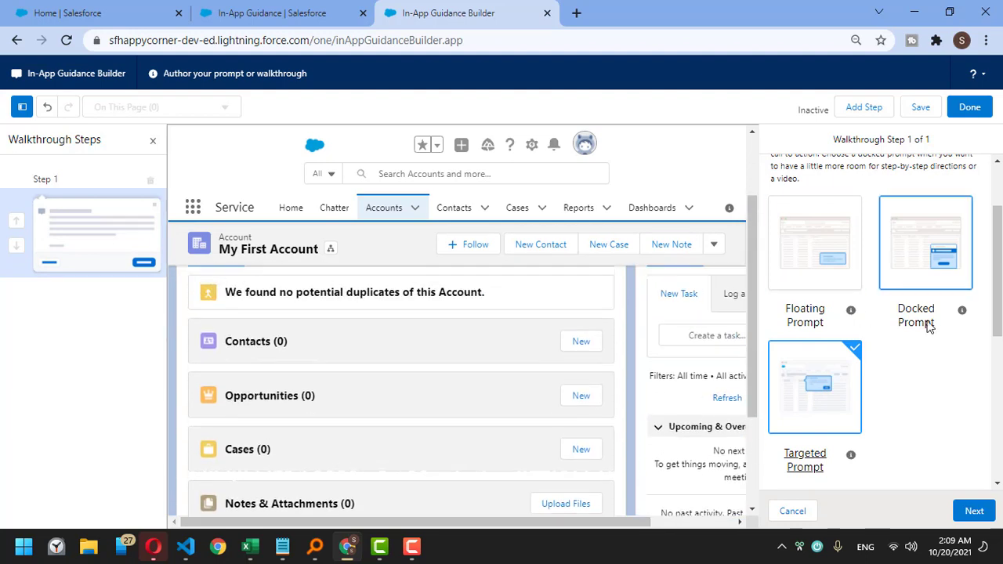
pyautogui.scroll(-3, 963, 376)
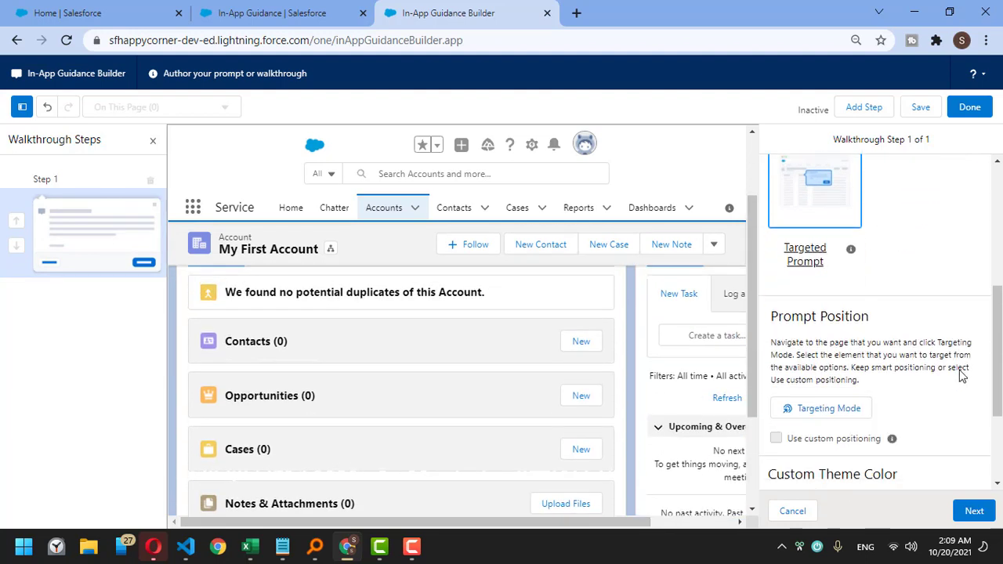
# Step: Review the Prompt Position instructions for the targeted prompt
pyautogui.moveTo(782, 323); pyautogui.dragTo(858, 314)
pyautogui.click(858, 315)
pyautogui.moveTo(37, 181); pyautogui.dragTo(63, 180)
pyautogui.click(39, 165)
pyautogui.moveTo(799, 319); pyautogui.dragTo(862, 317)
pyautogui.click(862, 316)
pyautogui.moveTo(784, 318); pyautogui.dragTo(858, 316)
pyautogui.click(857, 318)
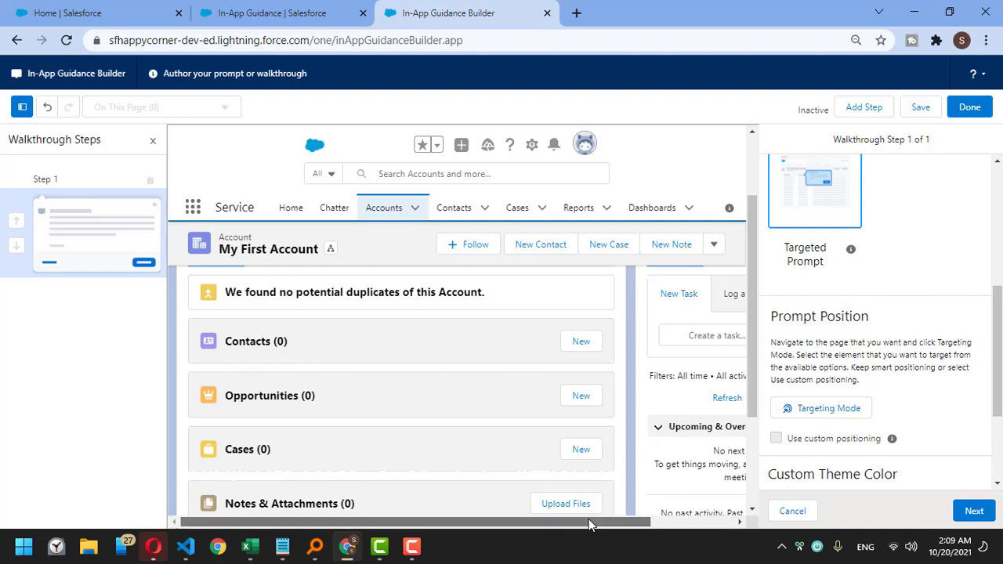
# Step: Turn on Targeting Mode and attach the prompt to the Activity component of the account page
pyautogui.moveTo(591, 525); pyautogui.dragTo(673, 523)
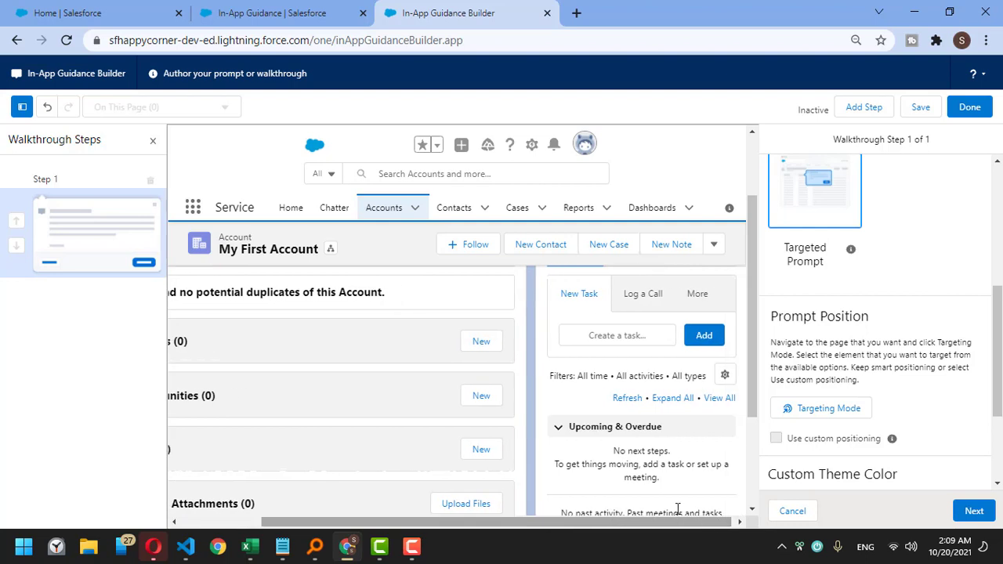
pyautogui.click(814, 416)
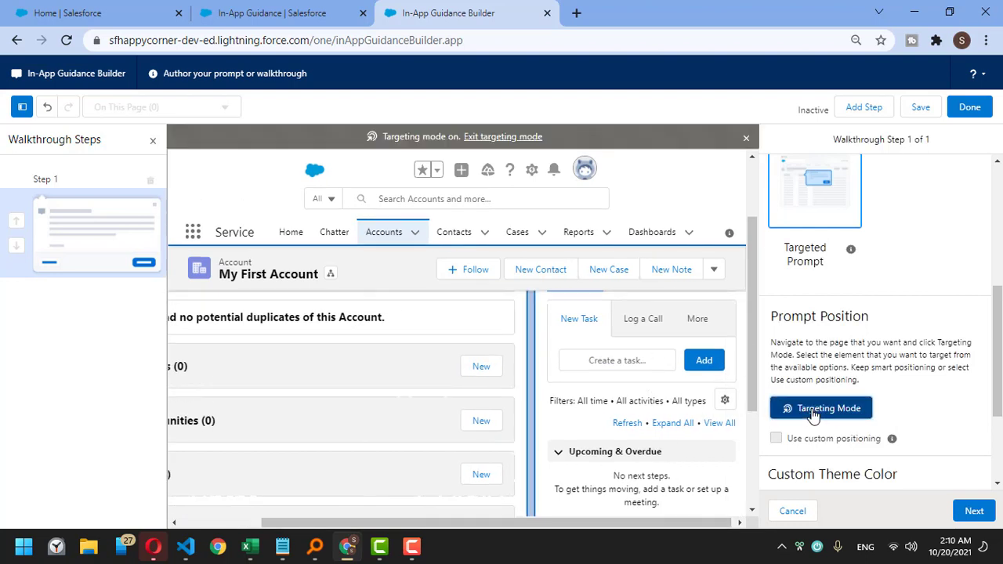
pyautogui.scroll(2, 601, 370)
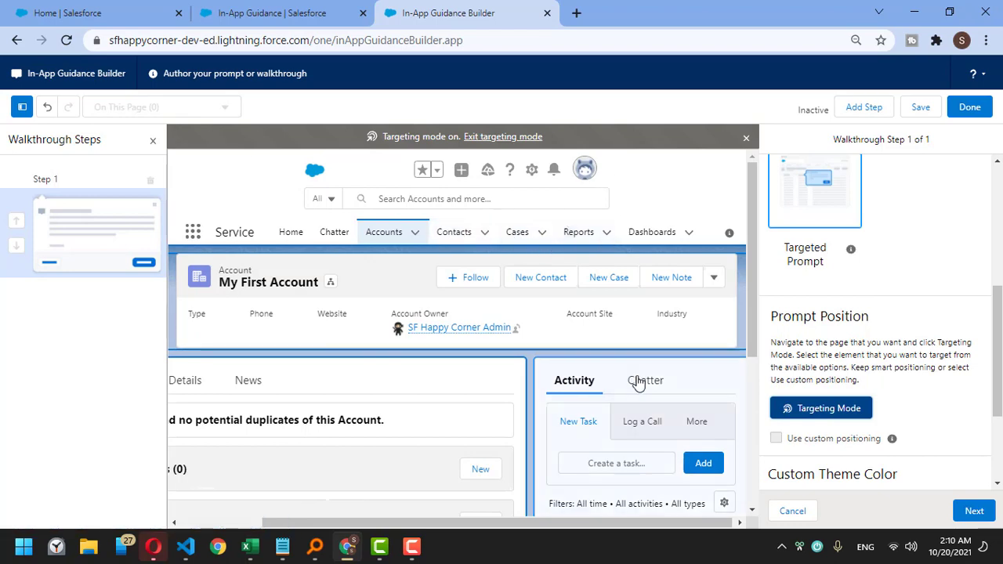
pyautogui.scroll(-2, 641, 384)
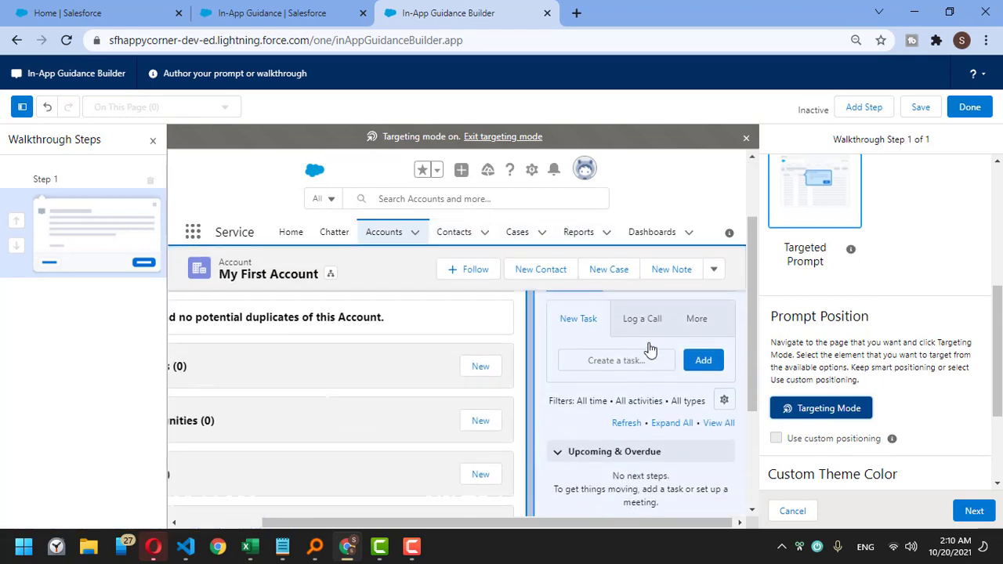
pyautogui.click(619, 336)
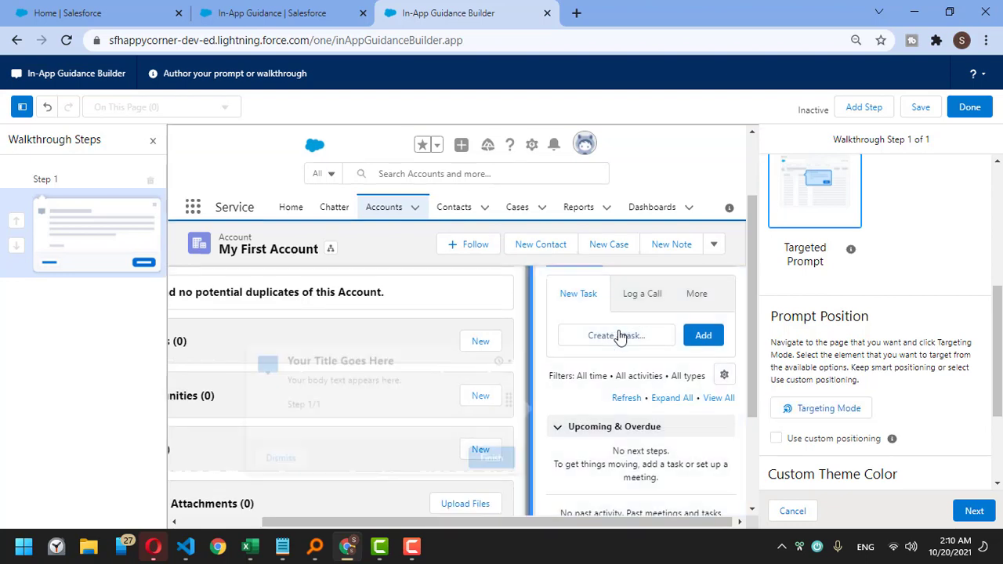
# Step: Keep the default positioning and theme color and continue to the prompt's content settings
pyautogui.scroll(-2, 929, 363)
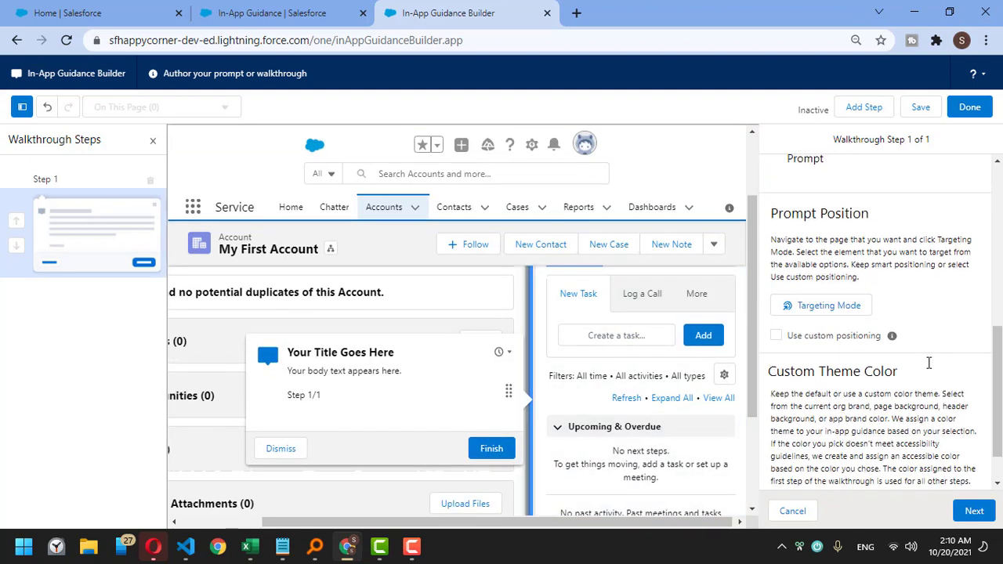
pyautogui.moveTo(769, 319); pyautogui.dragTo(890, 404)
pyautogui.click(889, 412)
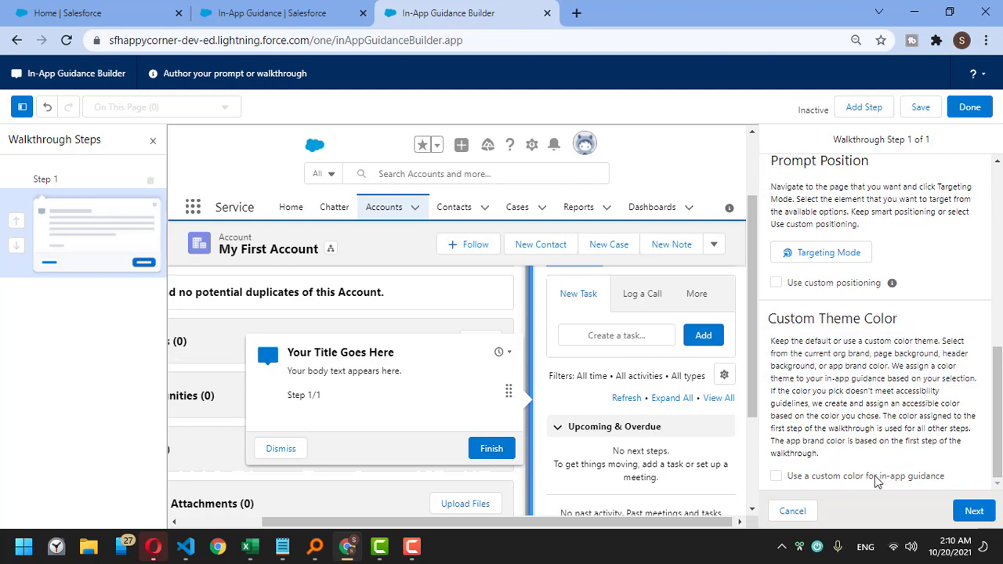
pyautogui.click(975, 511)
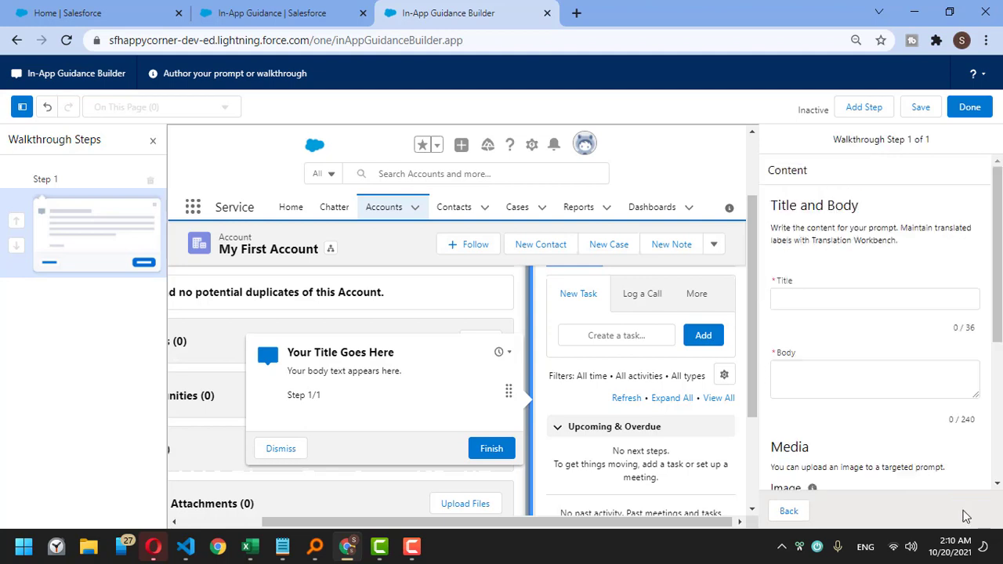
# Step: Title the prompt "Activity Component"
pyautogui.click(820, 302)
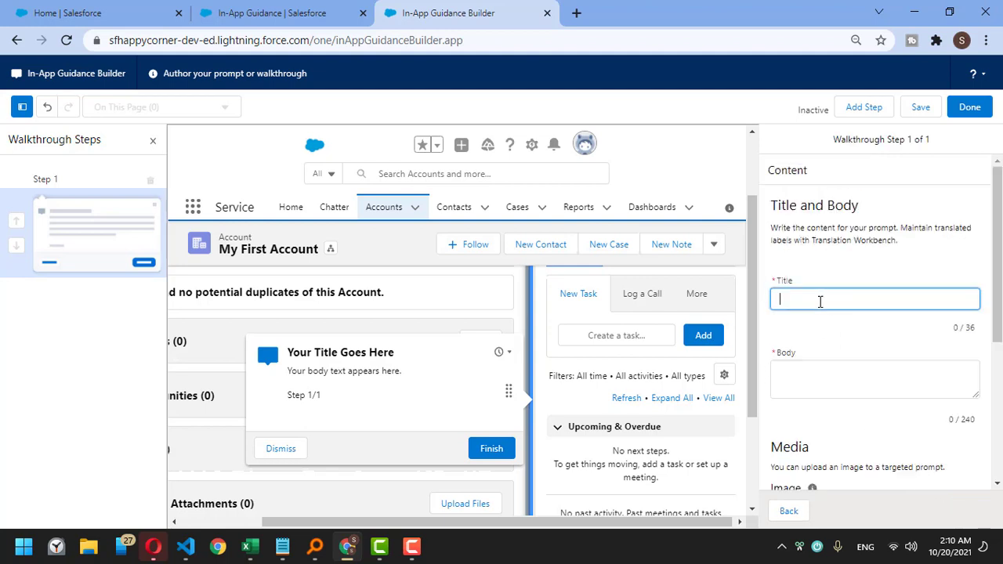
pyautogui.write('Activity ')
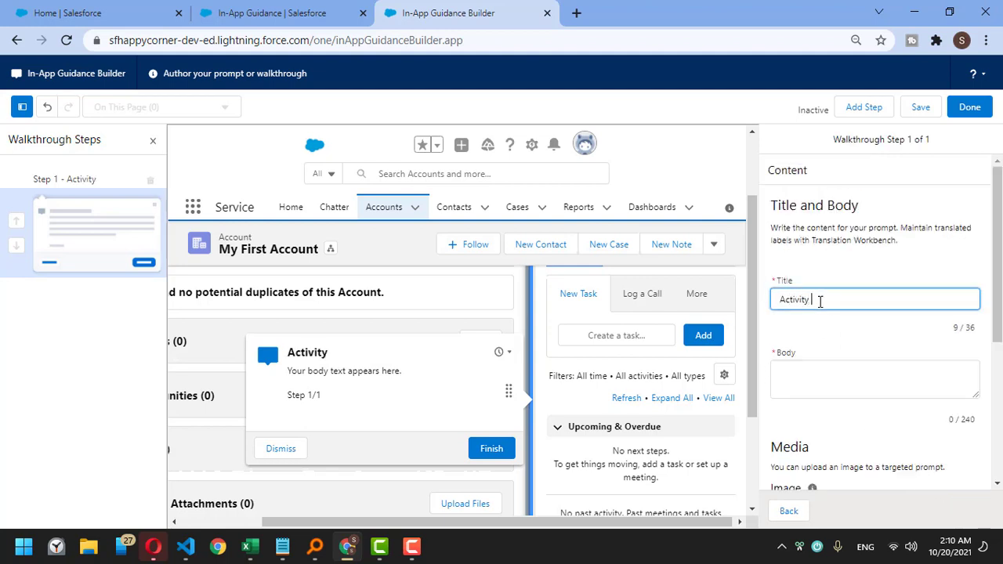
pyautogui.write('Component')
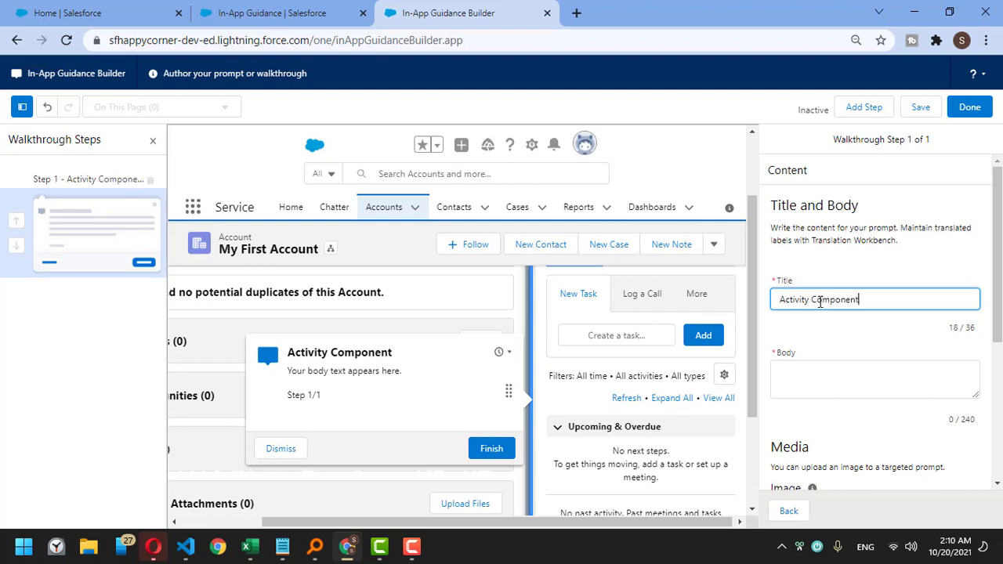
# Step: Enter the prompt body "This Component allows you to track your activities like; new tasks, log a call, or send an email"
pyautogui.click(835, 368)
pyautogui.write('Thi')
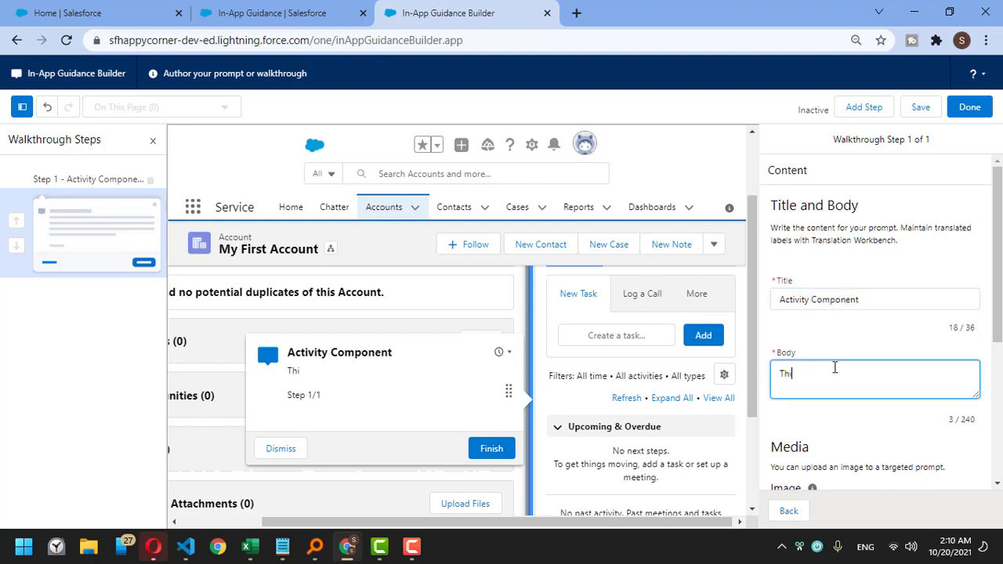
pyautogui.write('s Componen')
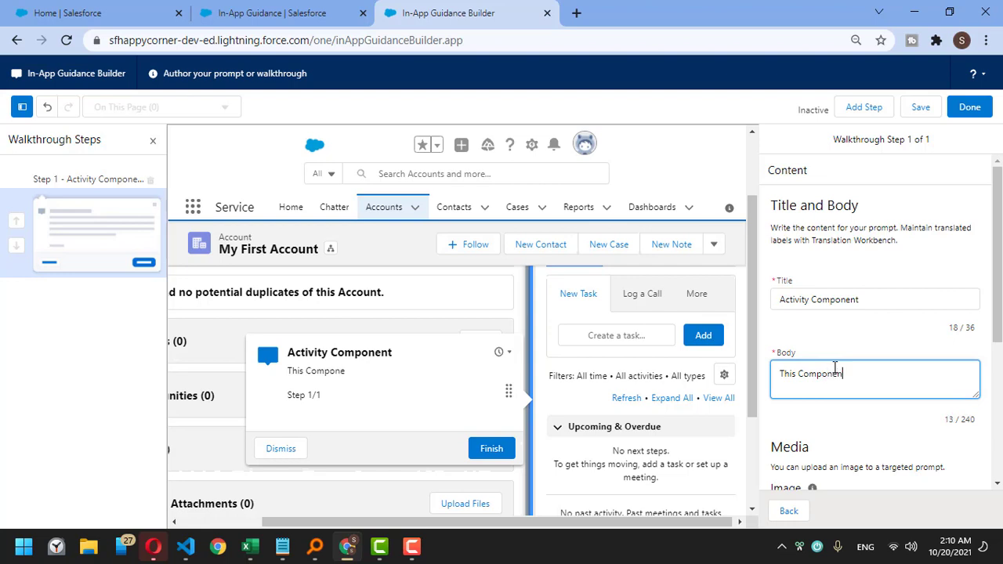
pyautogui.write('t allowa')
pyautogui.write(' you to tr')
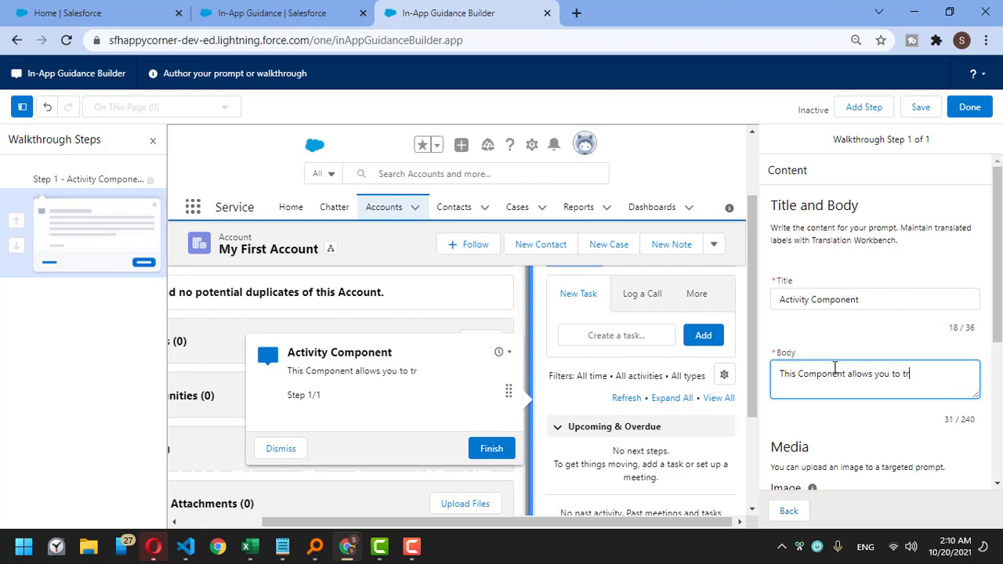
pyautogui.write('ack your ac')
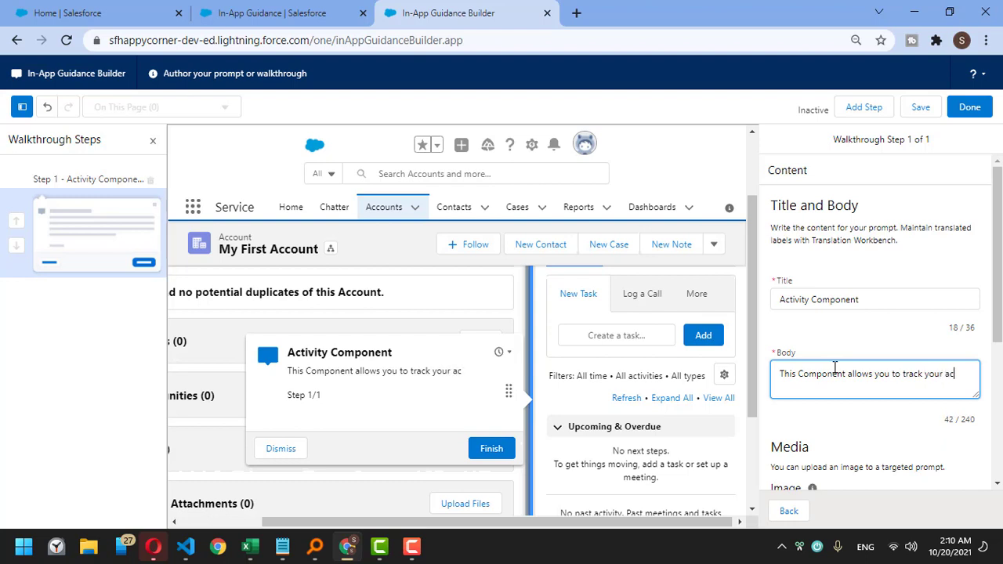
pyautogui.write('tivities like;')
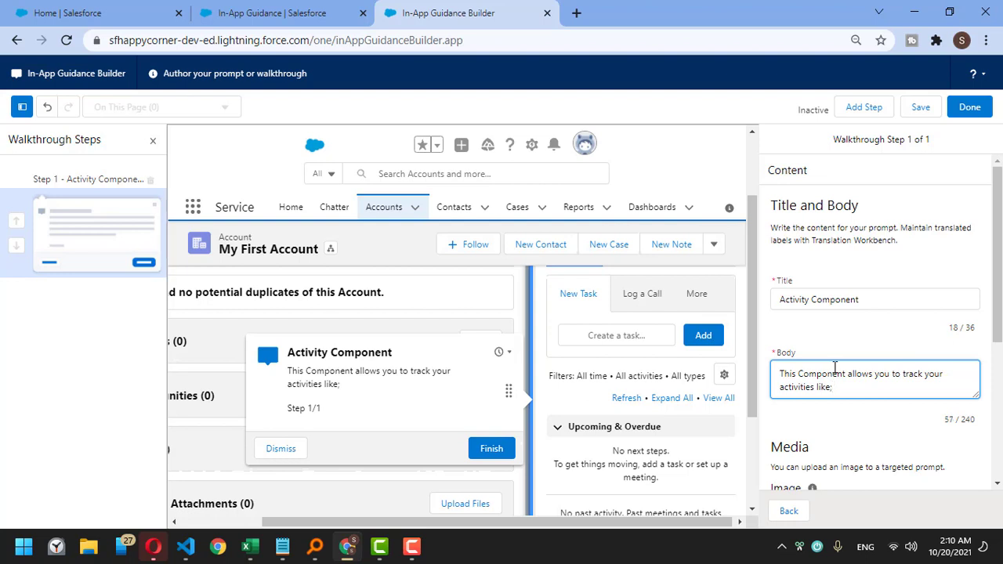
pyautogui.write(' new tasks, log a call,')
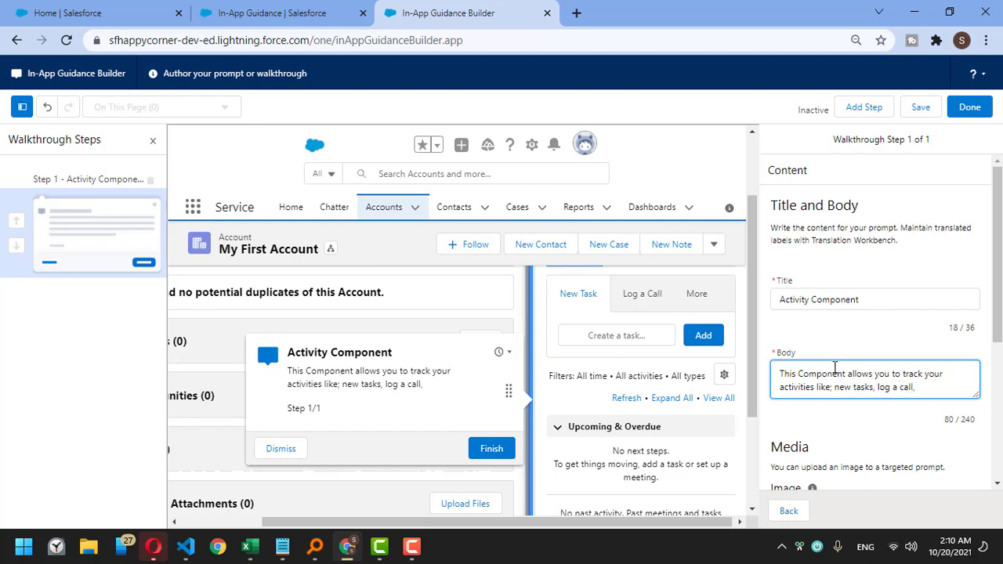
pyautogui.write('nd e')
pyautogui.write('email')
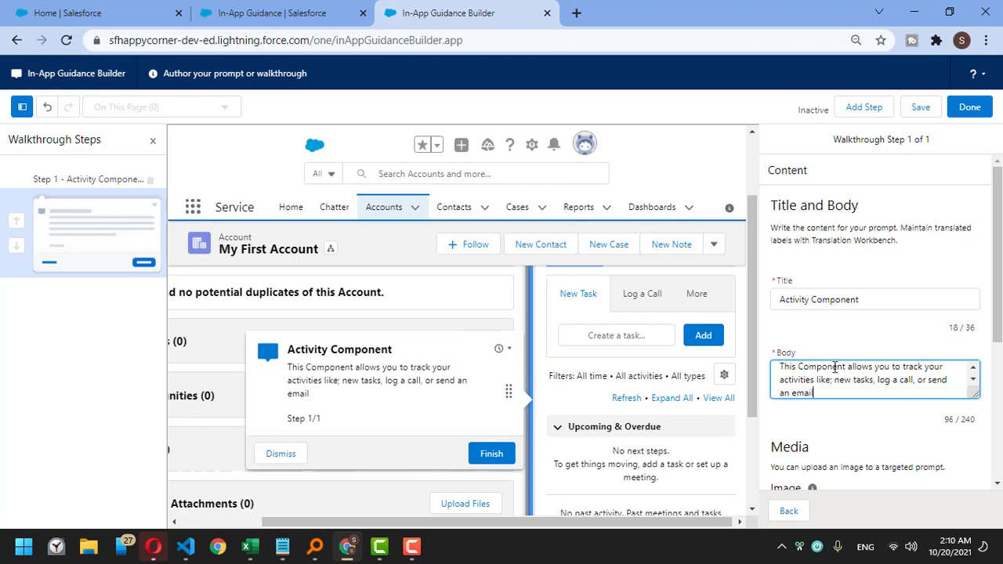
# Step: Extend the body with ". Also, the activity timeline will show you a quick glance of your activity history and upcoming activities."
pyautogui.scroll(-3, 896, 350)
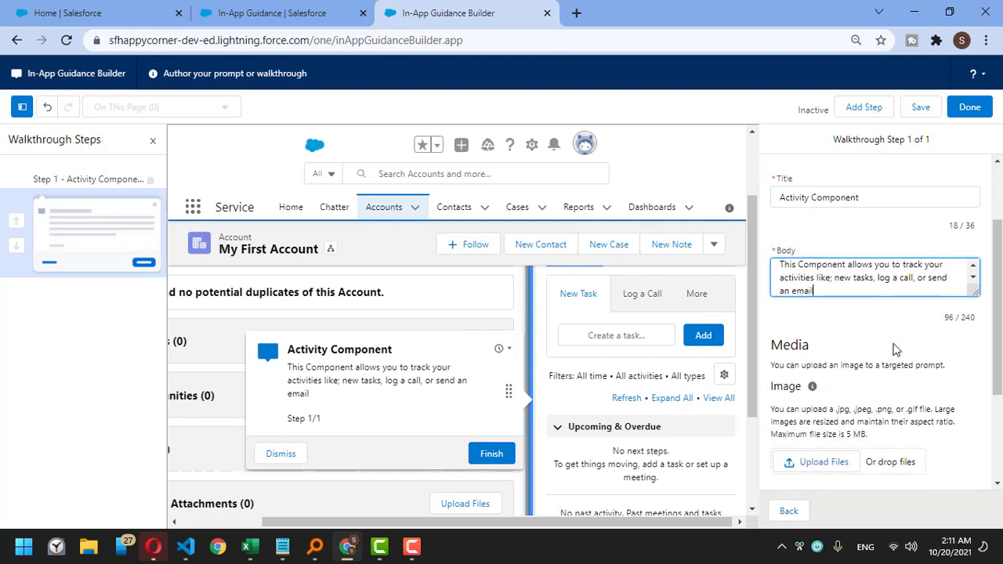
pyautogui.write('. Alos,')
pyautogui.write('s')
pyautogui.write('the activity')
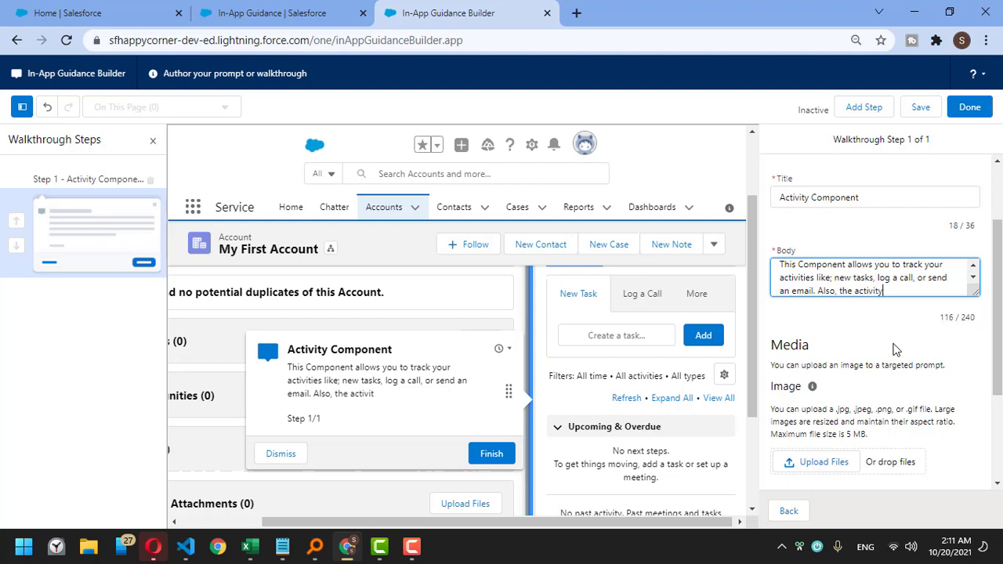
pyautogui.write(' timeline will')
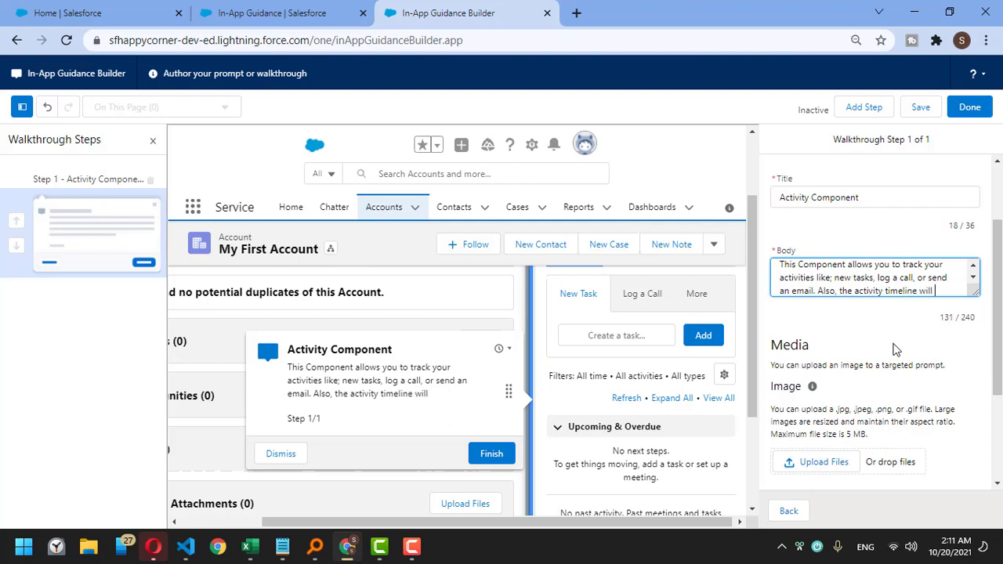
pyautogui.write(' show you a quic')
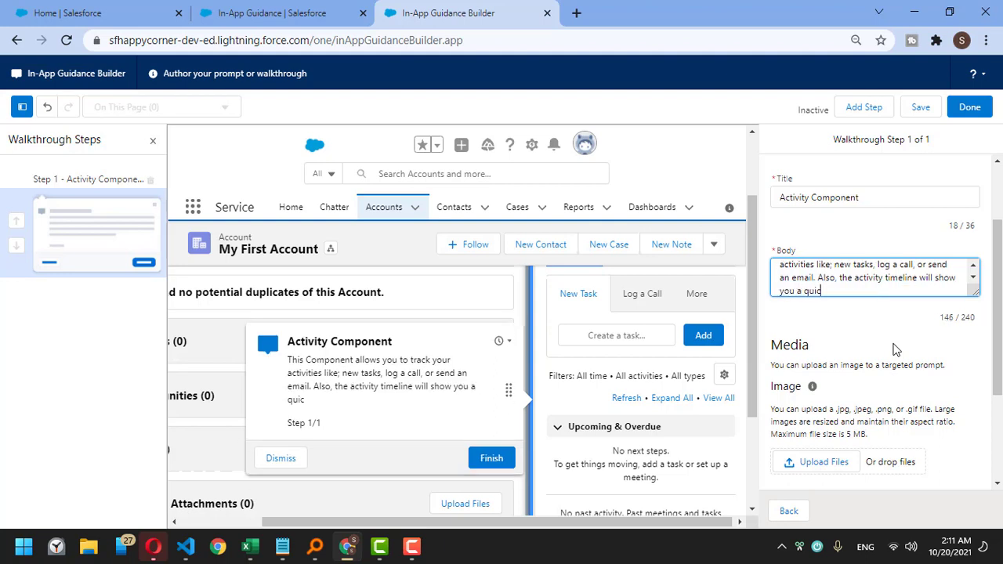
pyautogui.write('k glance of your ')
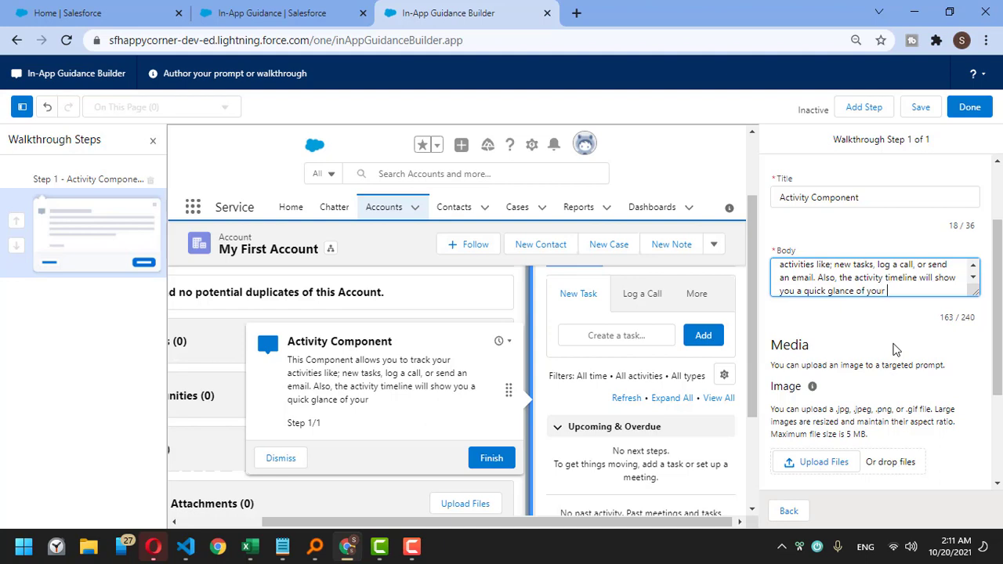
pyautogui.write('hi')
pyautogui.press('BackSpace')
pyautogui.press('BackSpace')
pyautogui.press('BackSpace')
pyautogui.press('BackSpace')
pyautogui.press('BackSpace')
pyautogui.press('BackSpace')
pyautogui.press('BackSpace')
pyautogui.write('activity history and ')
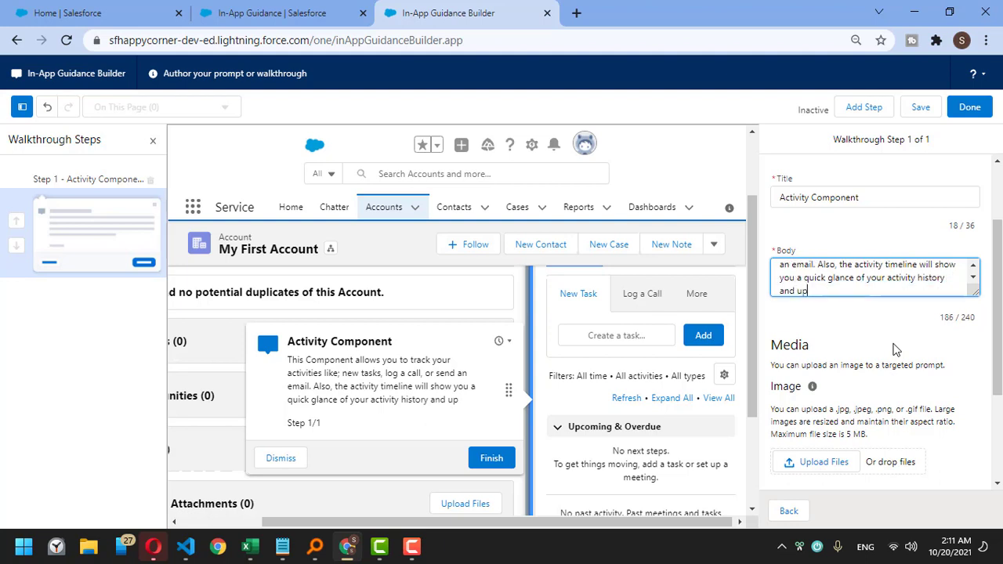
pyautogui.write('upcoming a')
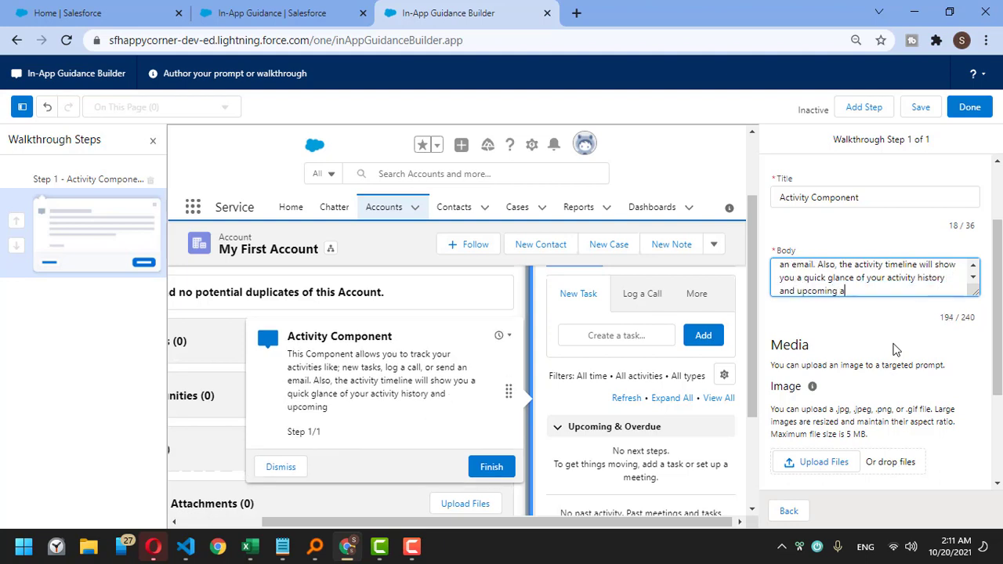
pyautogui.write('ctivities.')
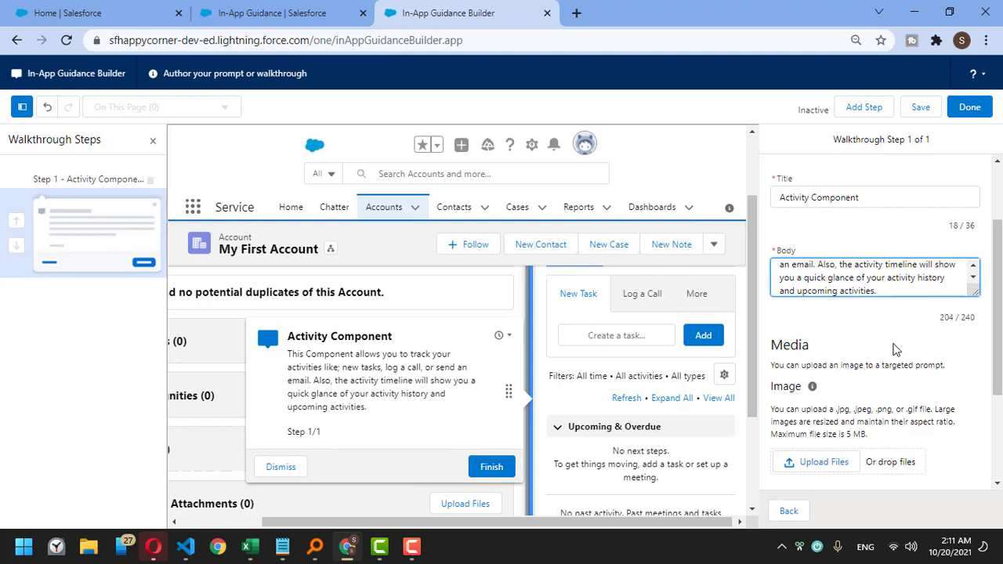
# Step: Review the image upload requirements and the button label instructions for the targeted prompt
pyautogui.scroll(-2, 896, 349)
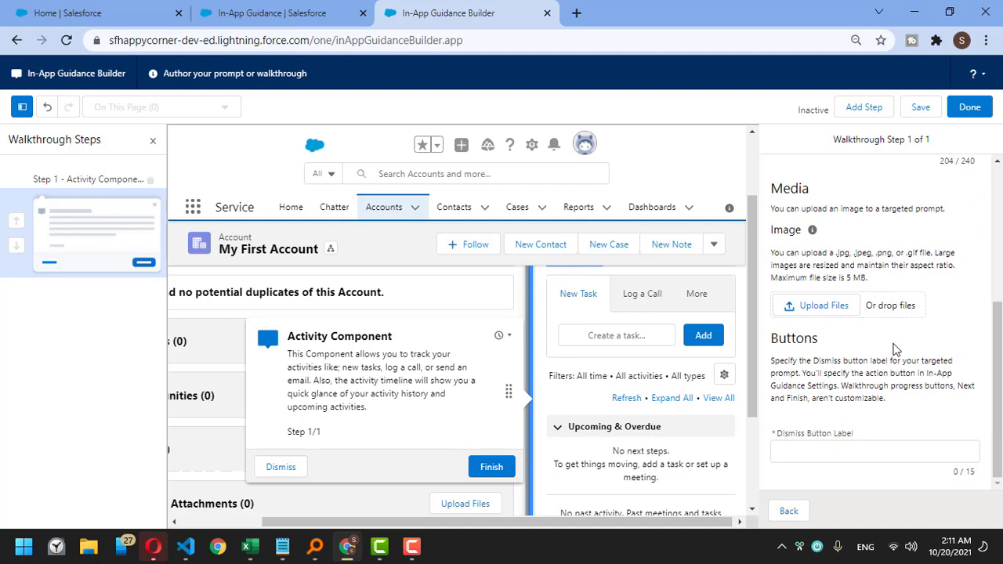
pyautogui.moveTo(778, 249); pyautogui.dragTo(850, 279)
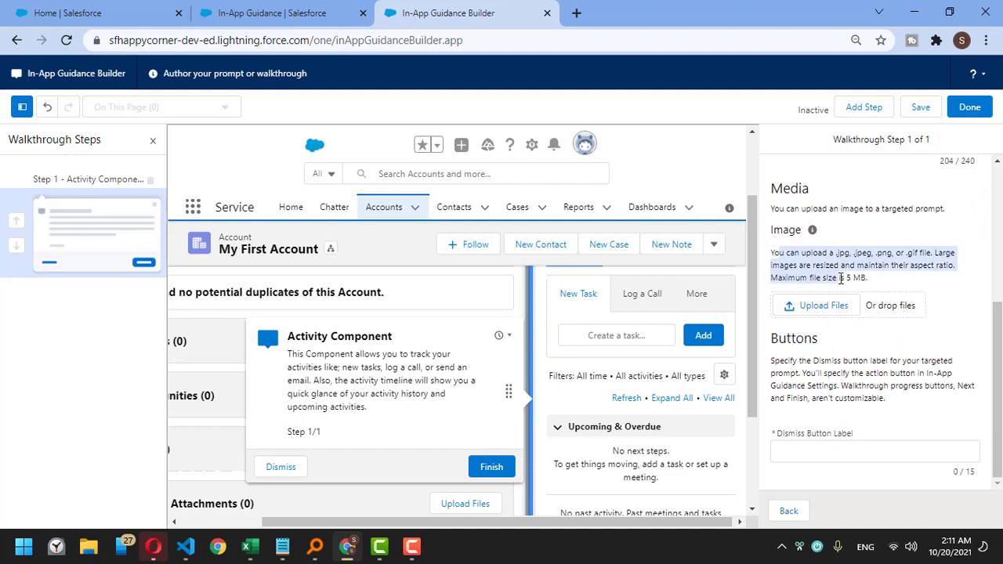
pyautogui.click(853, 281)
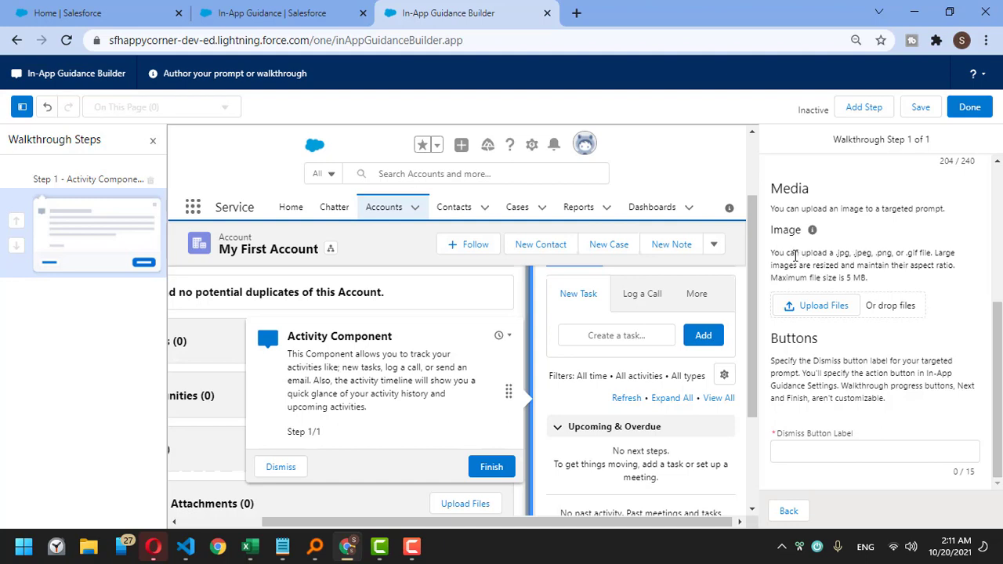
pyautogui.moveTo(795, 255); pyautogui.dragTo(890, 256)
pyautogui.click(902, 256)
pyautogui.click(943, 264)
pyautogui.moveTo(810, 279); pyautogui.dragTo(884, 285)
pyautogui.click(886, 287)
pyautogui.moveTo(775, 345); pyautogui.dragTo(899, 398)
pyautogui.click(909, 401)
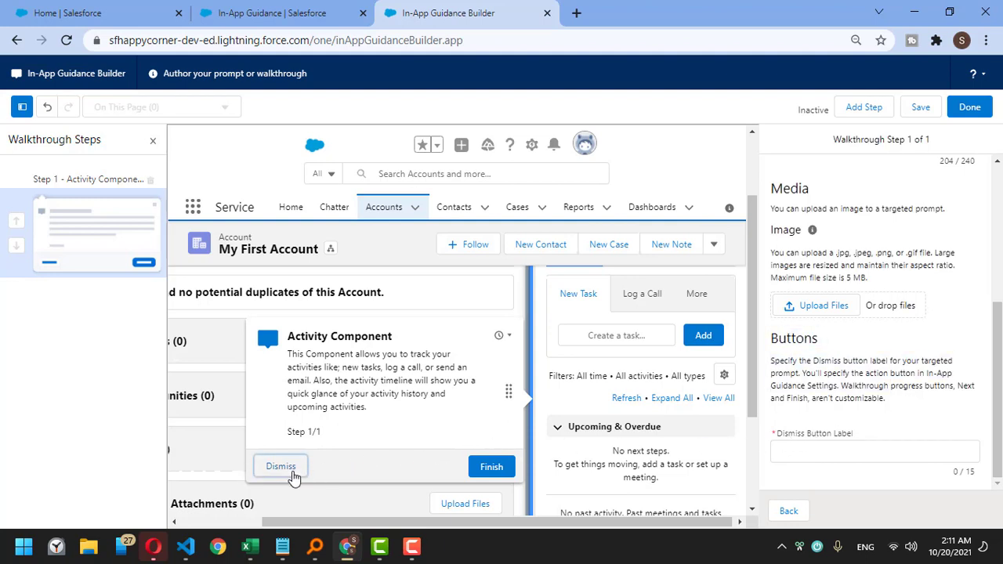
# Step: Label the prompt's dismiss button "Cancel" and save the walkthrough to open its In-App Guidance Settings
pyautogui.click(868, 453)
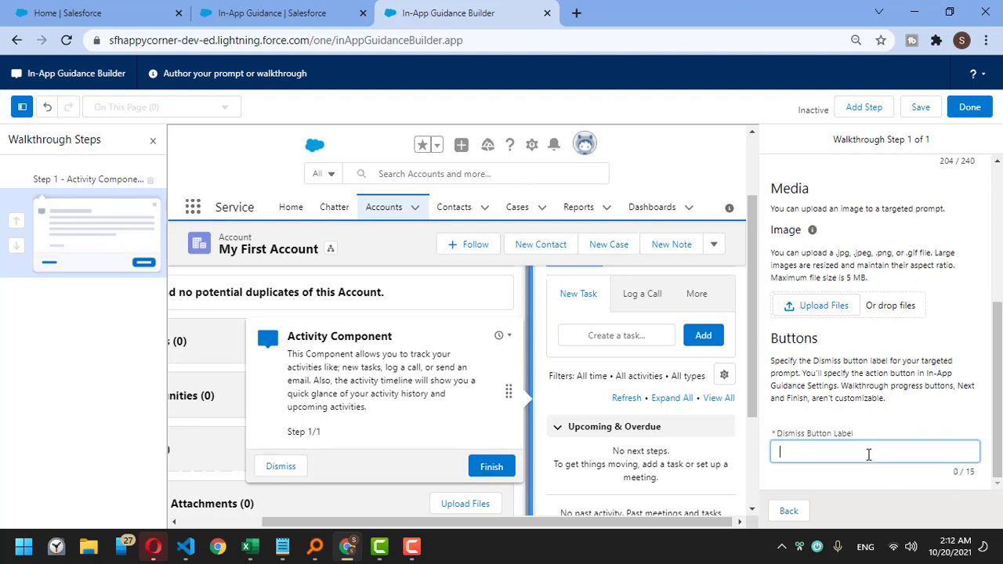
pyautogui.write('ancel')
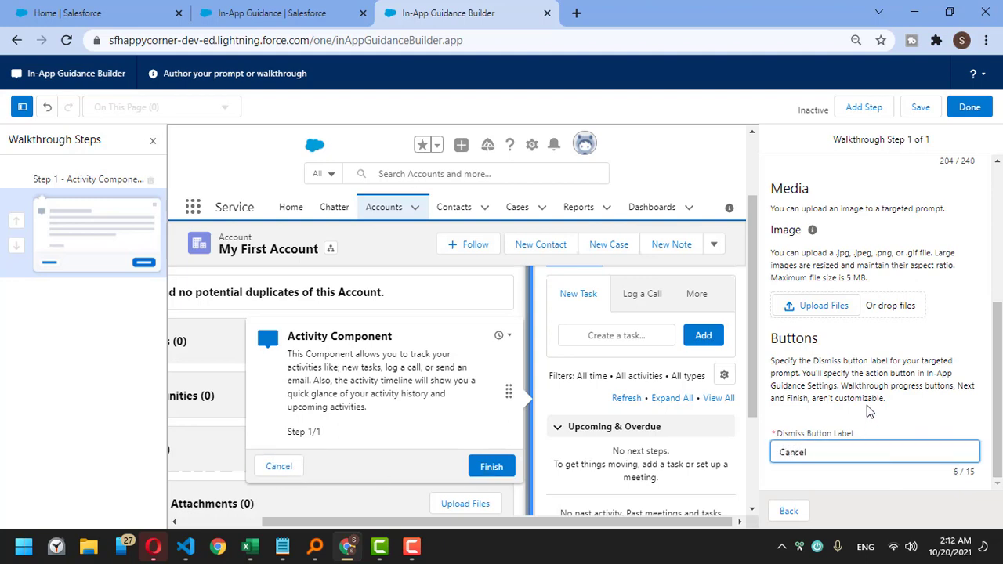
pyautogui.press('Tab')
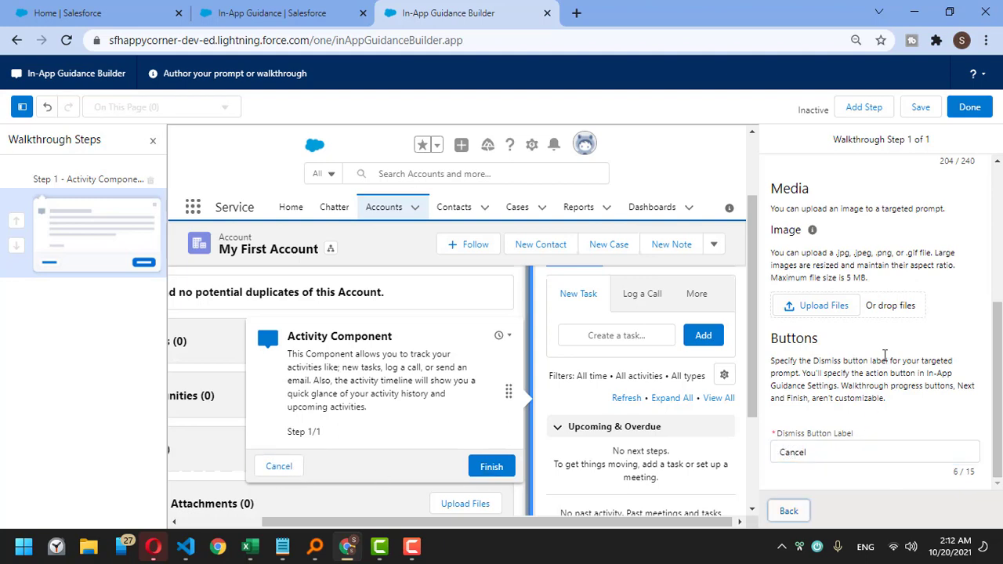
pyautogui.click(920, 108)
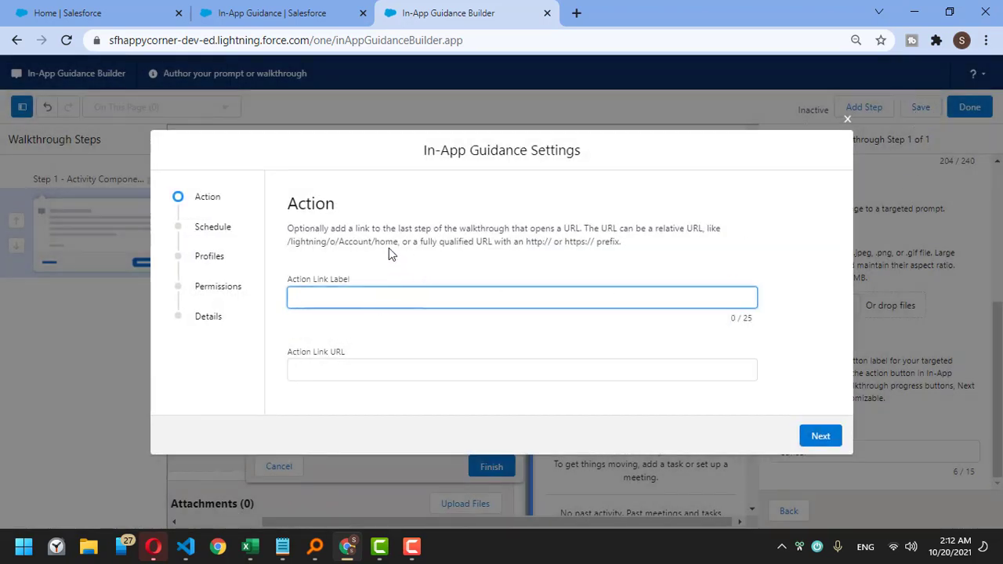
# Step: Leave the optional action link blank and set the guidance schedule's end date to Oct 30, 2021
pyautogui.click(385, 299)
pyautogui.click(829, 436)
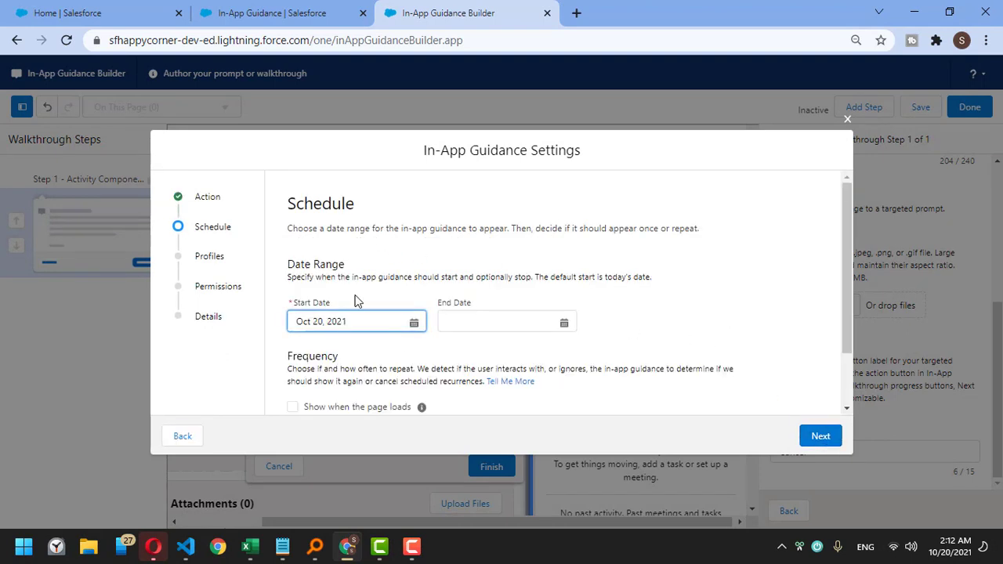
pyautogui.click(542, 323)
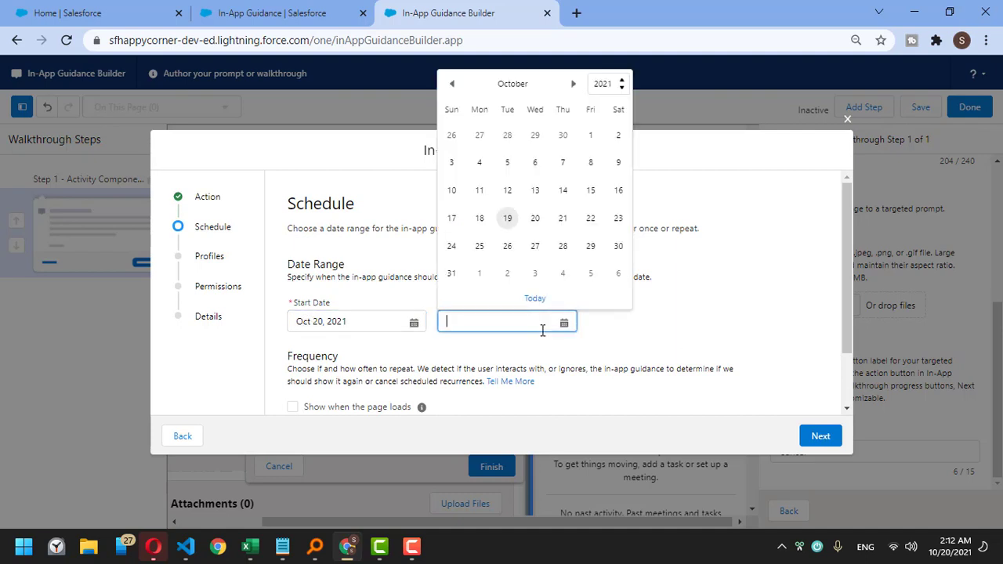
pyautogui.click(620, 249)
# Step: Set the guidance to show when the page loads, 5 times with 1 day in between
pyautogui.scroll(-1, 753, 313)
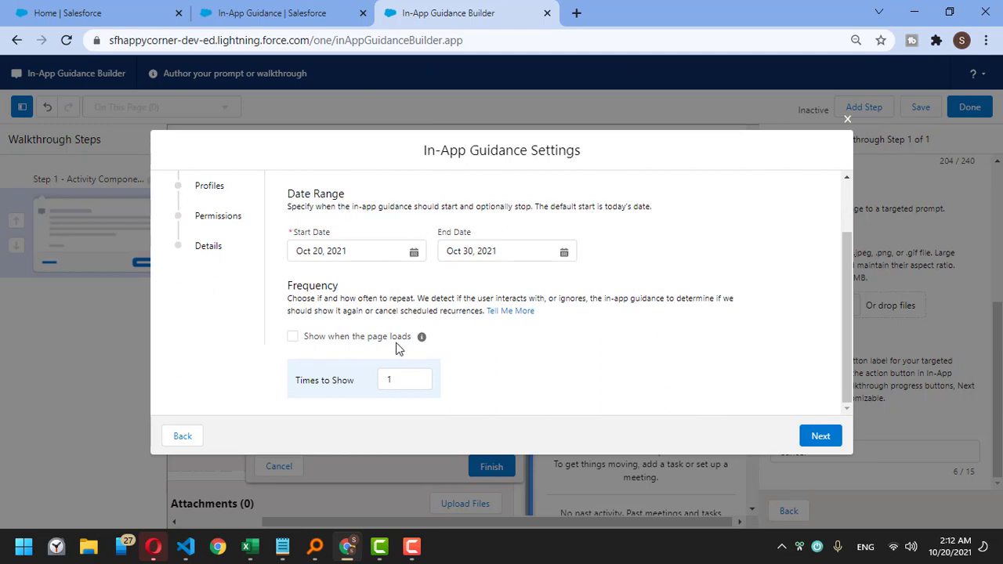
pyautogui.click(292, 338)
pyautogui.moveTo(422, 342)
pyautogui.click(406, 382)
pyautogui.write('2')
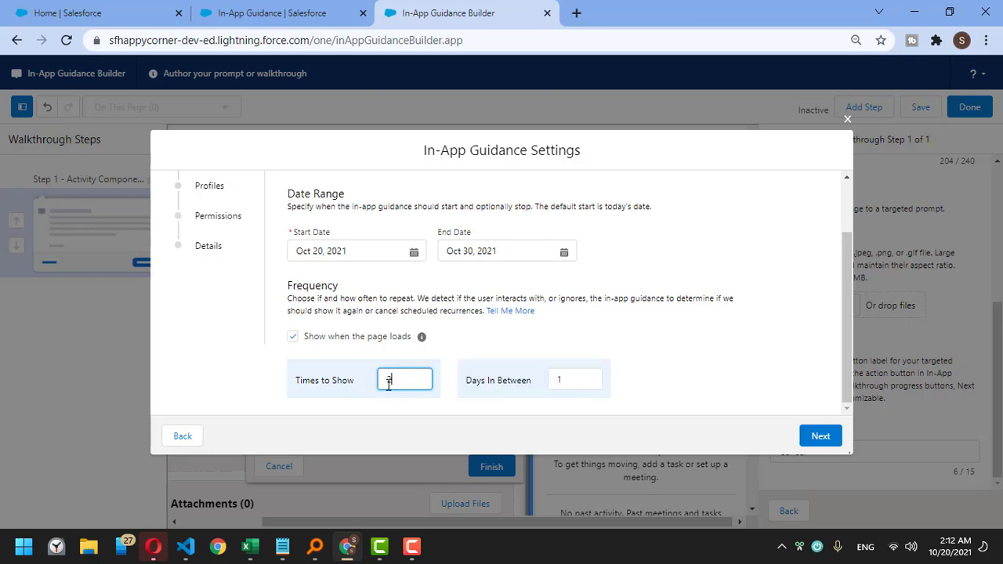
pyautogui.doubleClick(577, 385)
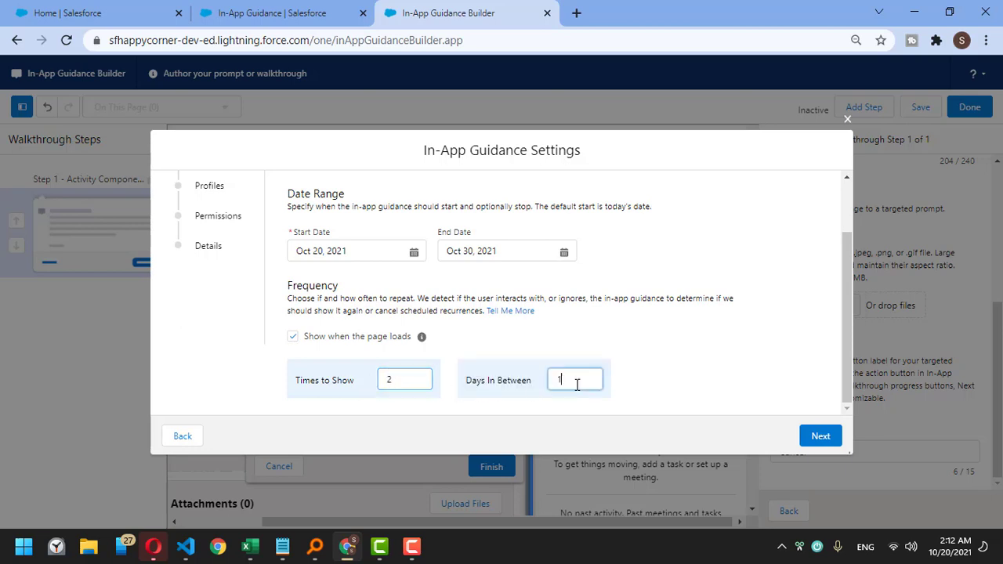
pyautogui.doubleClick(419, 385)
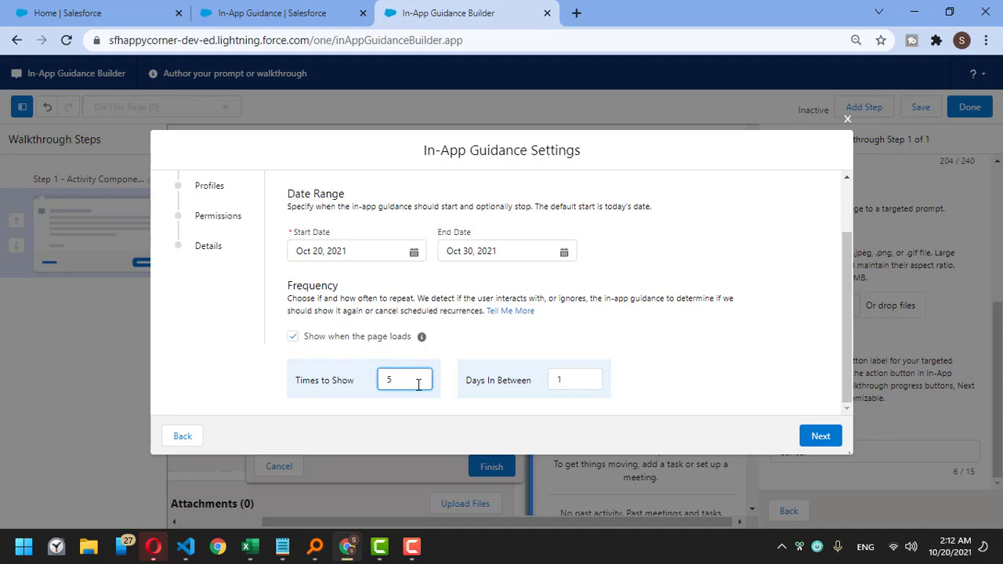
pyautogui.doubleClick(577, 382)
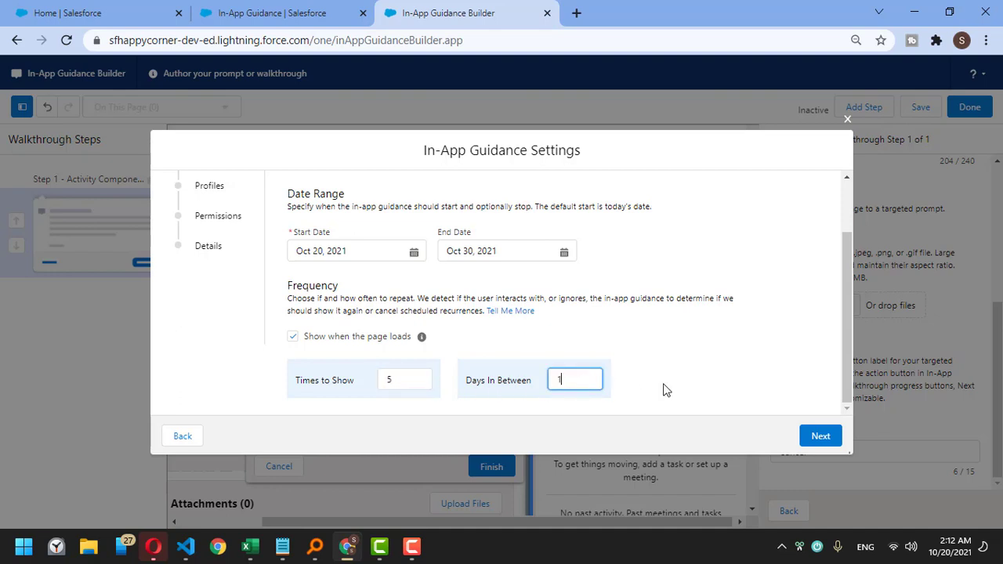
# Step: Accept the schedule and keep no profile restrictions, continuing to the permissions settings
pyautogui.click(713, 377)
pyautogui.scroll(2, 701, 356)
pyautogui.click(836, 436)
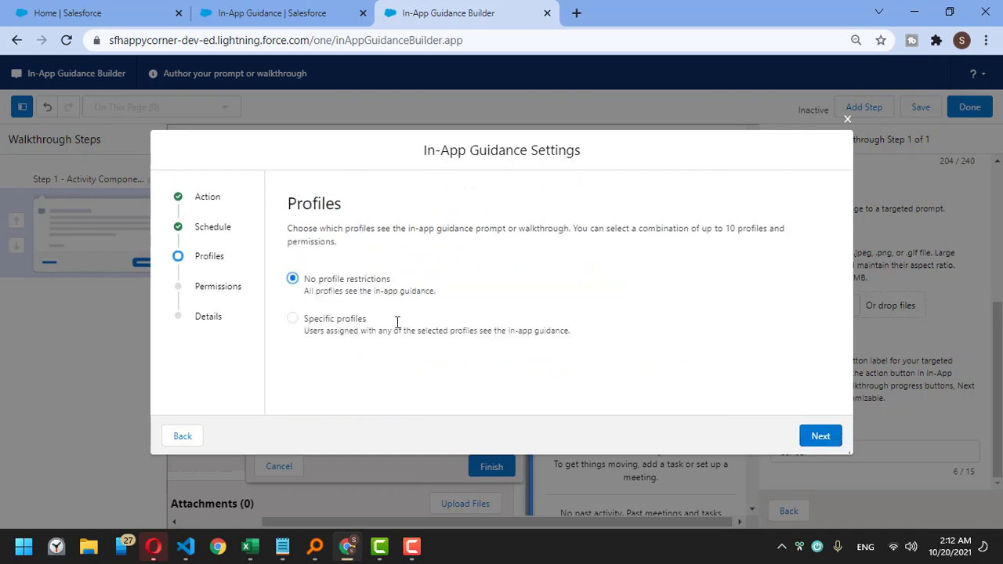
pyautogui.click(821, 439)
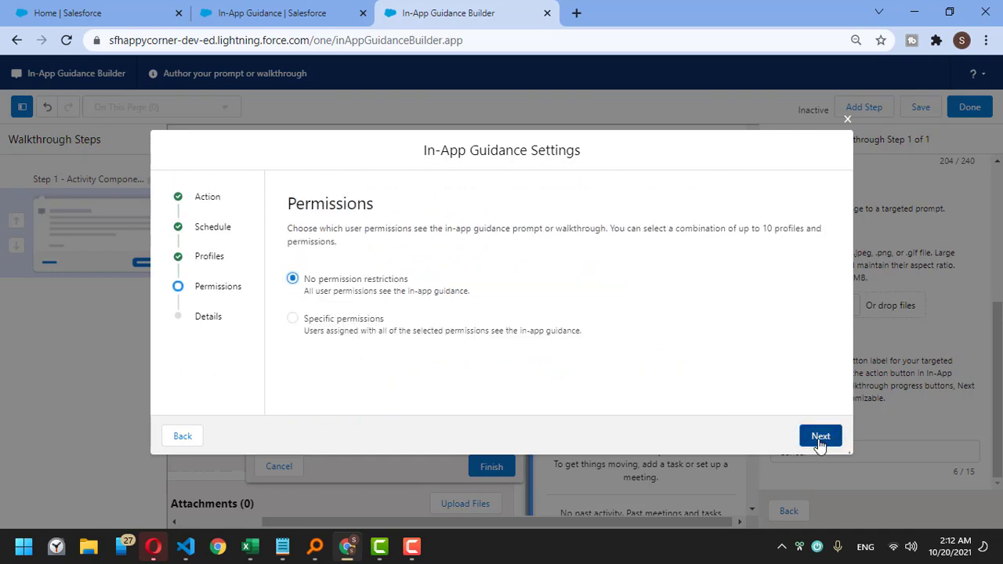
# Step: Review the Permissions instructions on which user permissions see the in-app guidance
pyautogui.moveTo(288, 205); pyautogui.dragTo(332, 243)
pyautogui.click(304, 206)
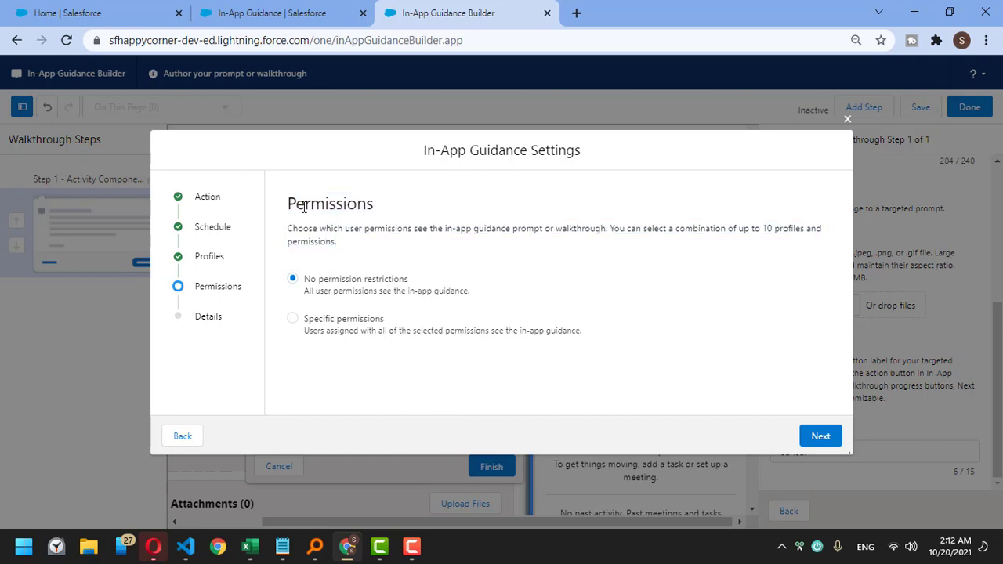
pyautogui.moveTo(289, 208); pyautogui.dragTo(352, 244)
pyautogui.click(357, 246)
pyautogui.moveTo(289, 206); pyautogui.dragTo(415, 251)
pyautogui.click(399, 246)
pyautogui.click(287, 206)
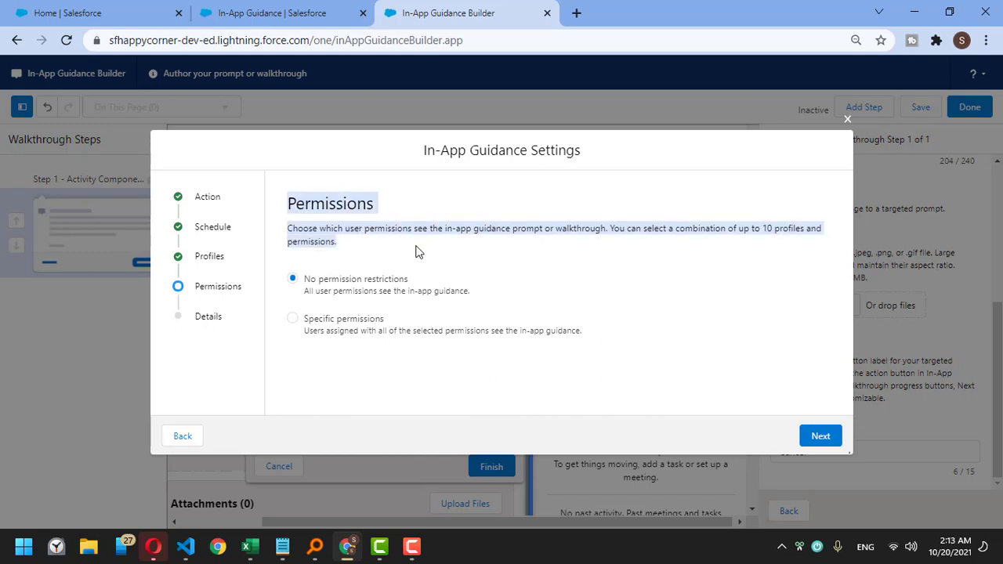
pyautogui.click(414, 251)
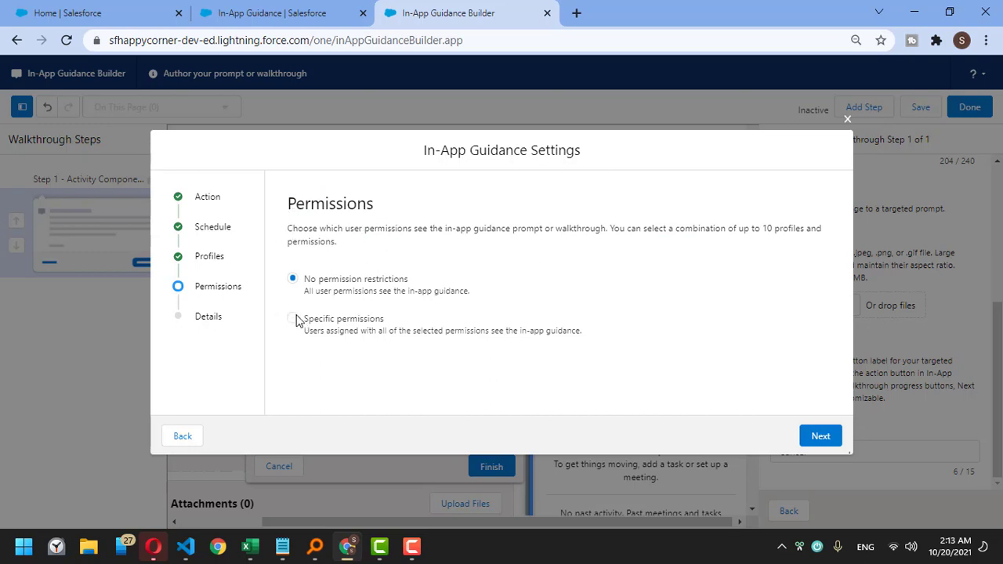
pyautogui.moveTo(452, 154); pyautogui.dragTo(541, 154)
pyautogui.click(539, 154)
pyautogui.moveTo(454, 154); pyautogui.dragTo(538, 153)
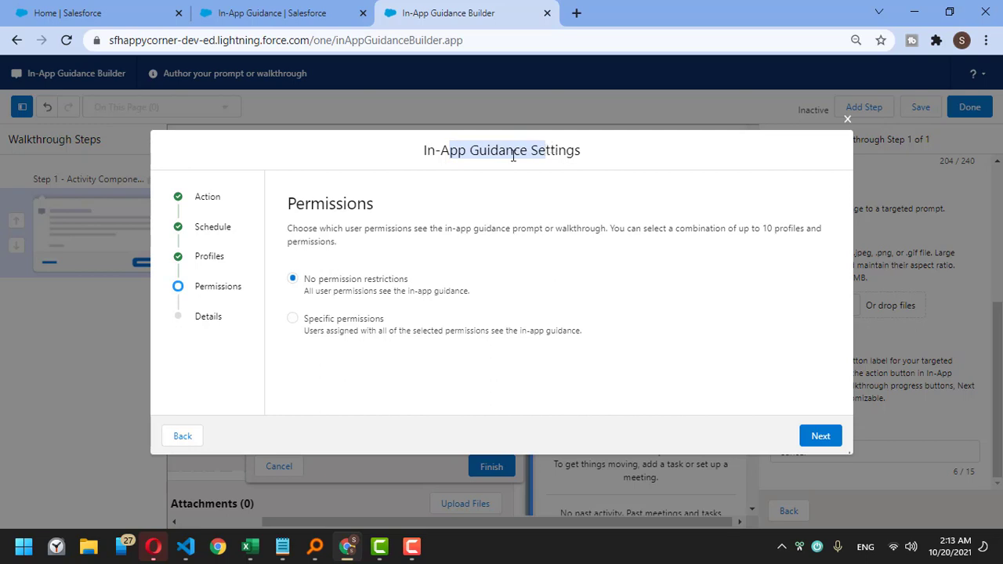
# Step: Keep the in-app guidance at no permission restrictions and continue to the Details settings
pyautogui.click(292, 318)
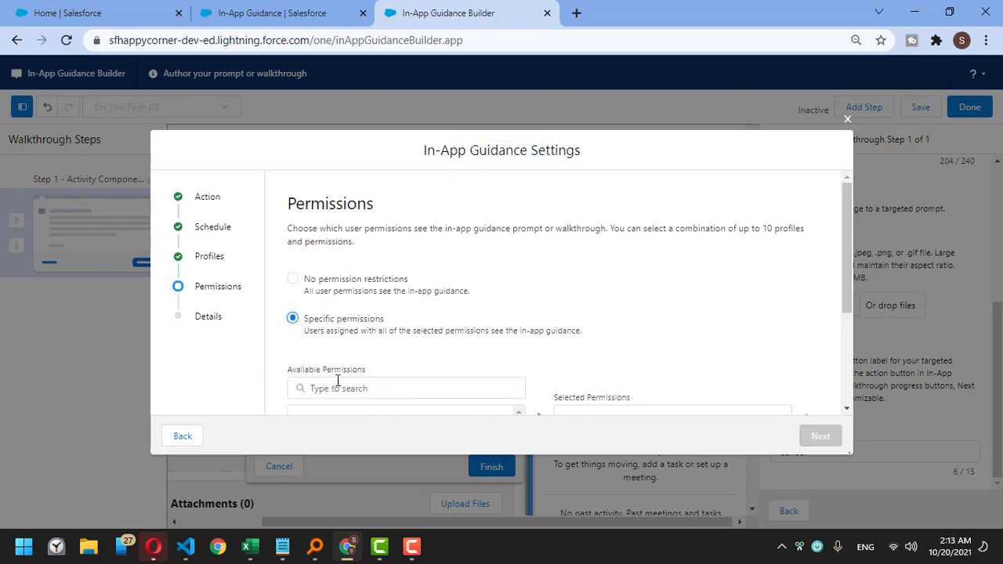
pyautogui.click(296, 279)
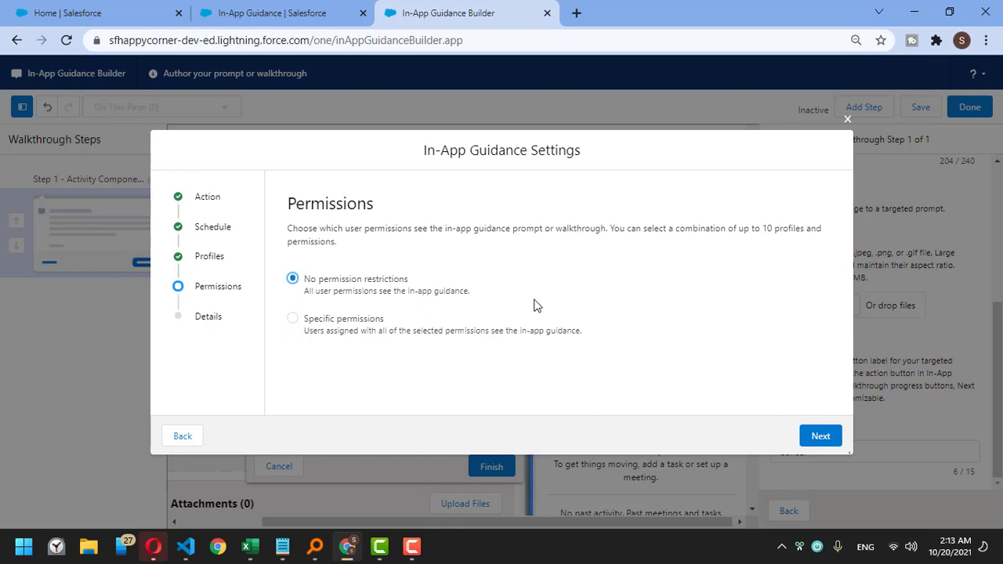
pyautogui.click(808, 437)
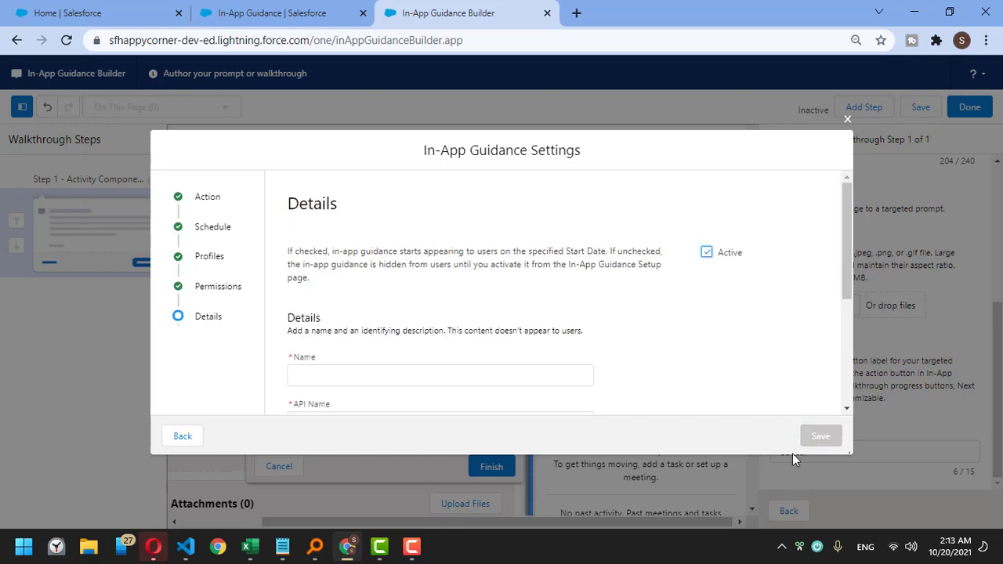
# Step: Name the active walkthrough "Account in-app guidance" in its details and save it
pyautogui.scroll(-2, 393, 248)
pyautogui.click(365, 267)
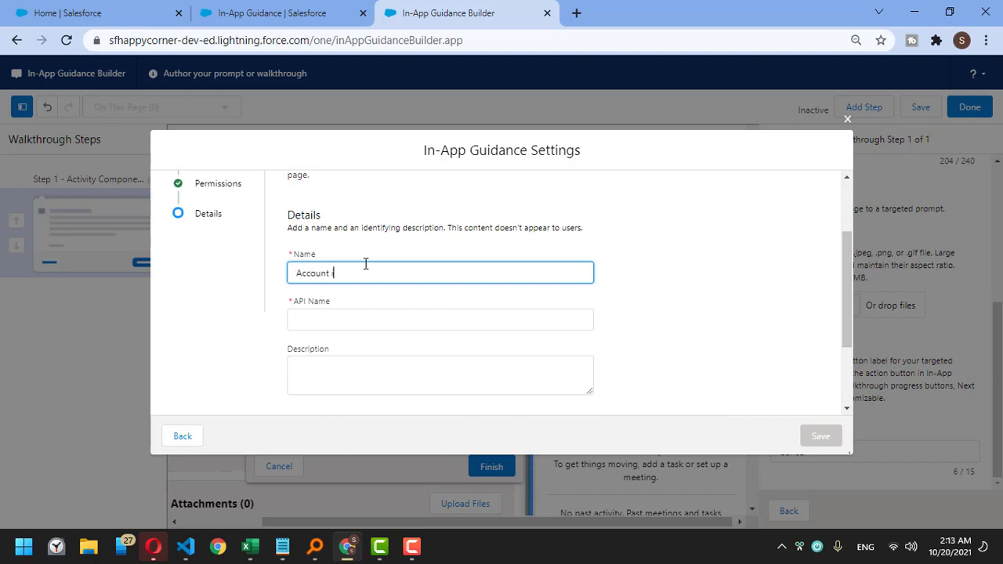
pyautogui.write('Account in-app guidance')
pyautogui.press('Tab')
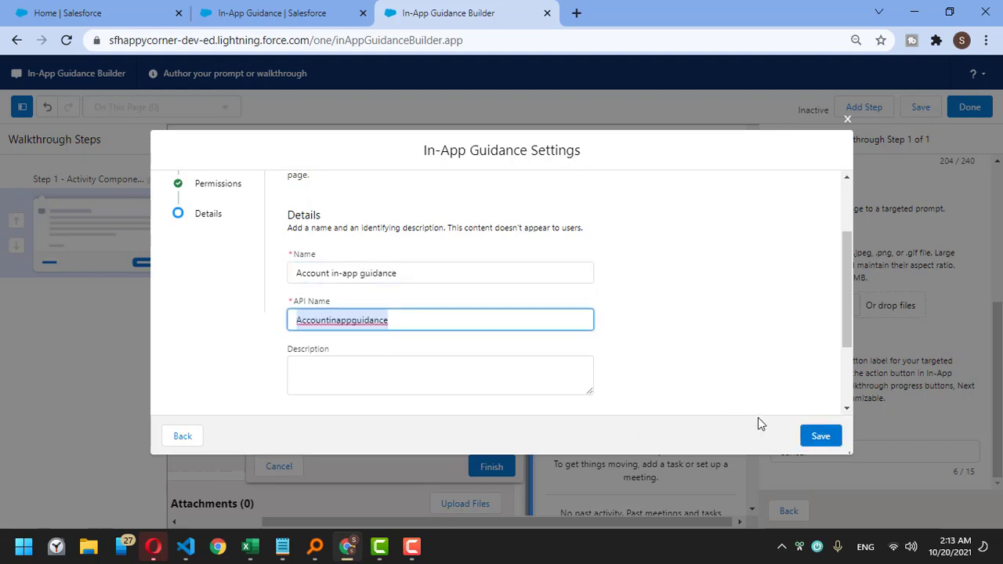
pyautogui.click(821, 436)
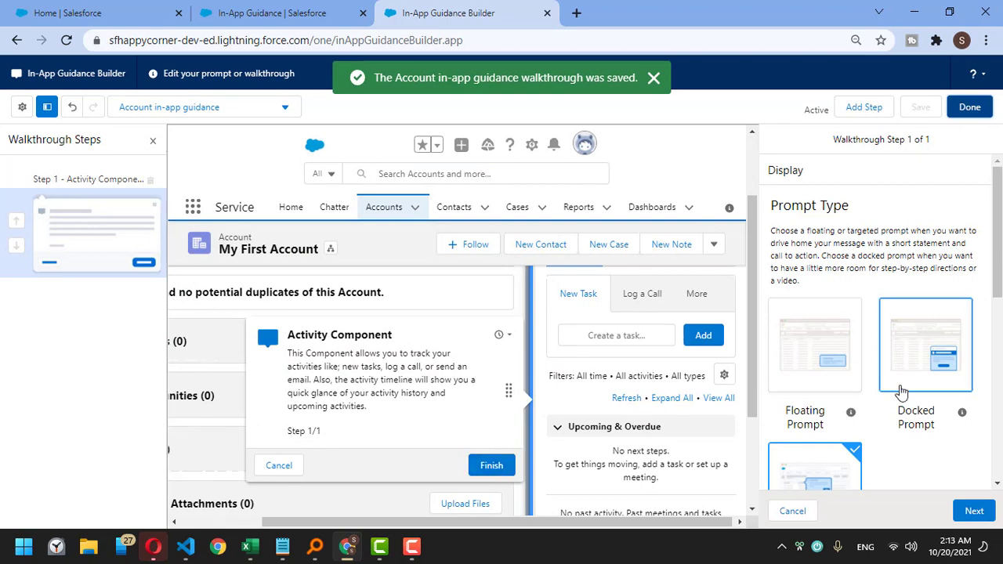
# Step: Add a second step to the walkthrough and make it a targeted prompt
pyautogui.scroll(-2, 907, 384)
pyautogui.scroll(2, 910, 383)
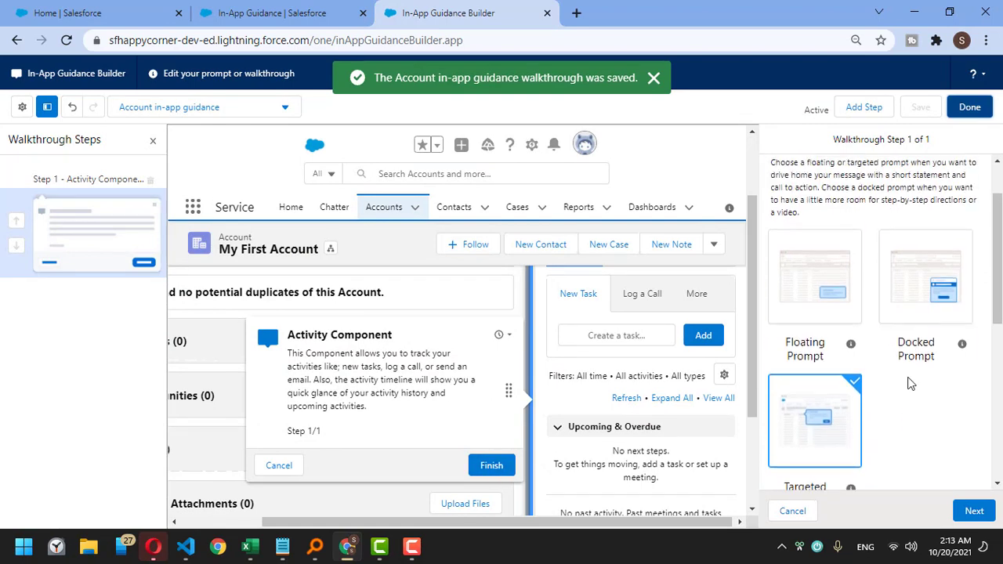
pyautogui.scroll(2, 580, 349)
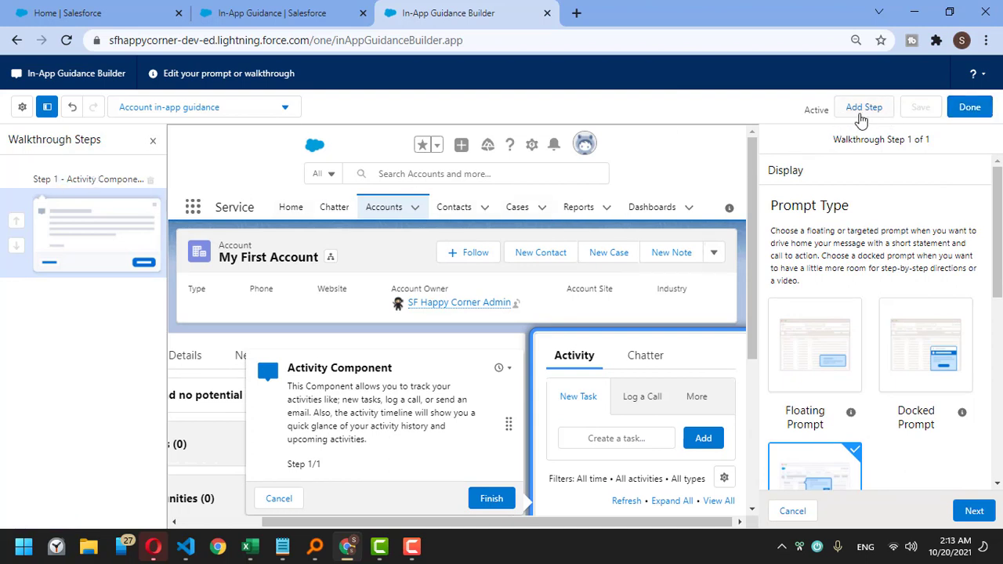
pyautogui.click(863, 109)
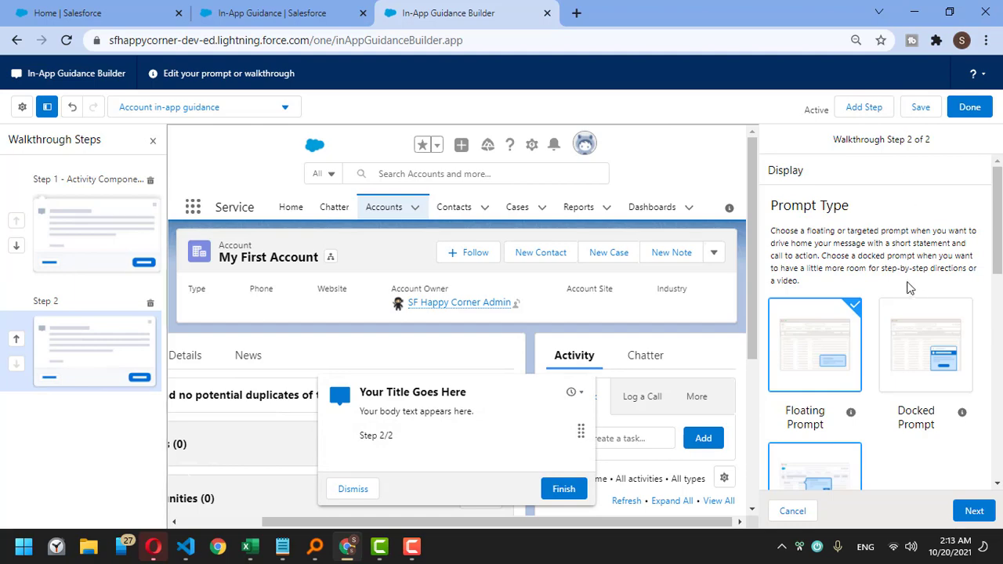
pyautogui.scroll(-1, 919, 290)
pyautogui.click(838, 414)
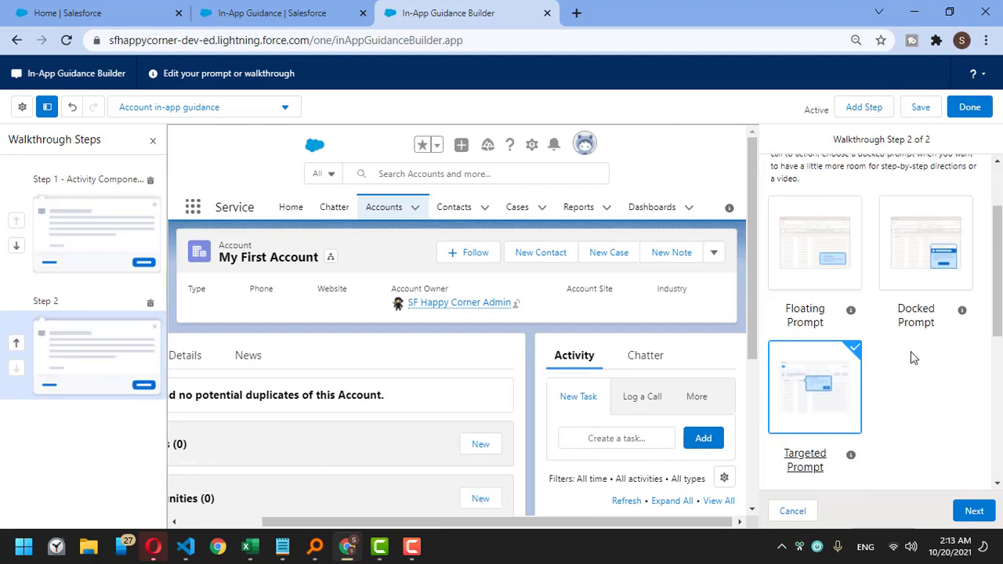
# Step: Target the second step's prompt at the highlights area of the My First Account record and continue to its content
pyautogui.scroll(-3, 933, 381)
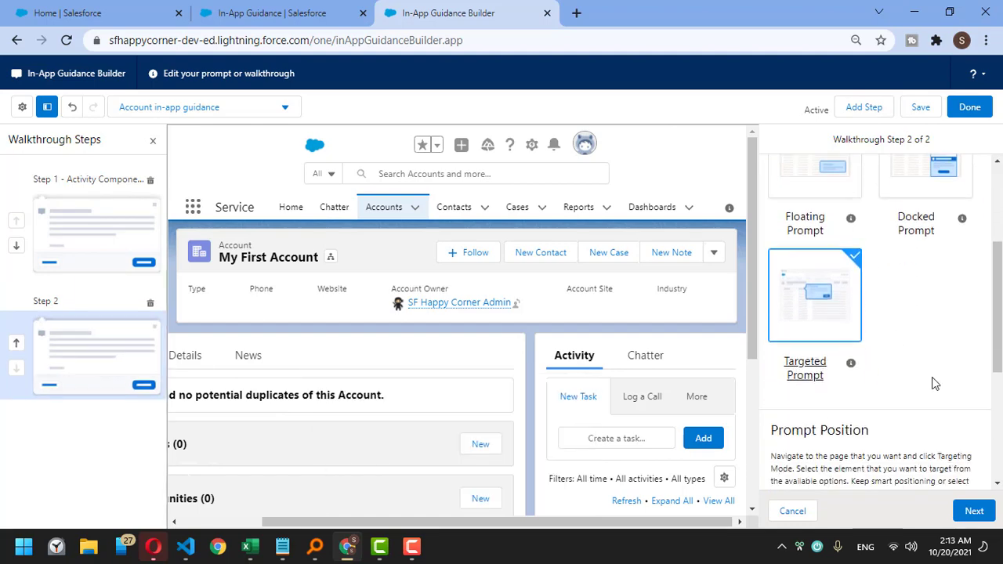
pyautogui.click(828, 307)
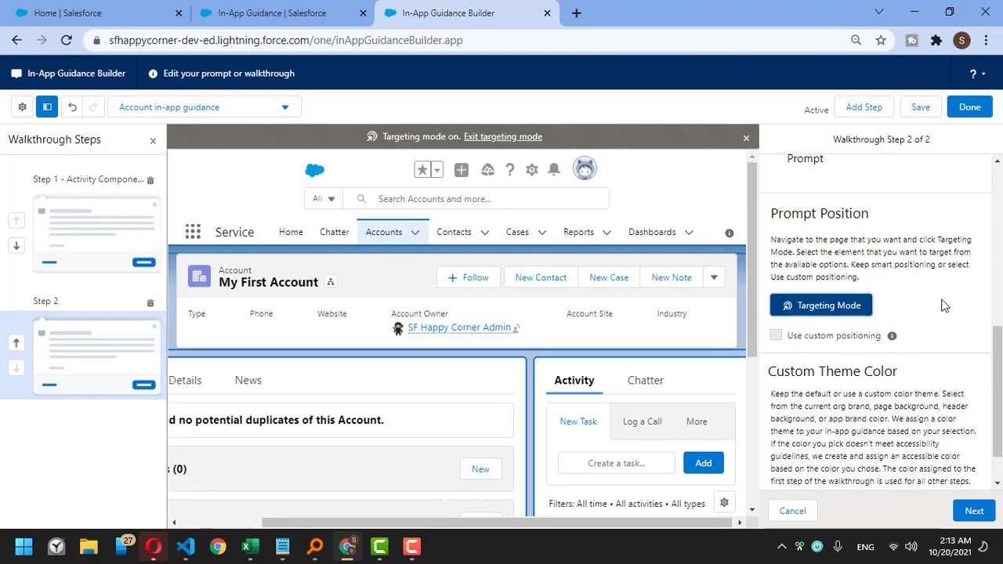
pyautogui.click(400, 288)
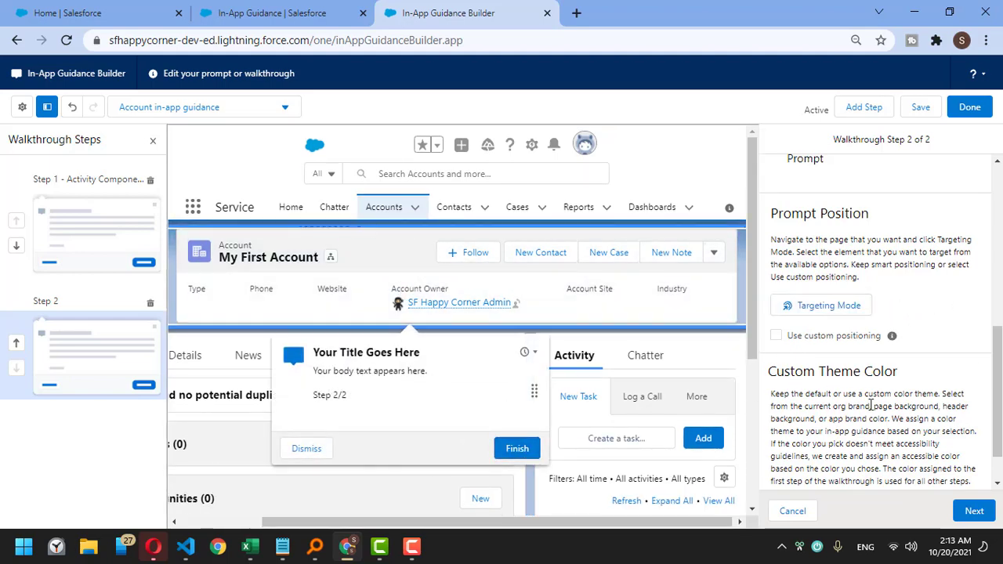
pyautogui.scroll(-1, 949, 442)
pyautogui.click(975, 511)
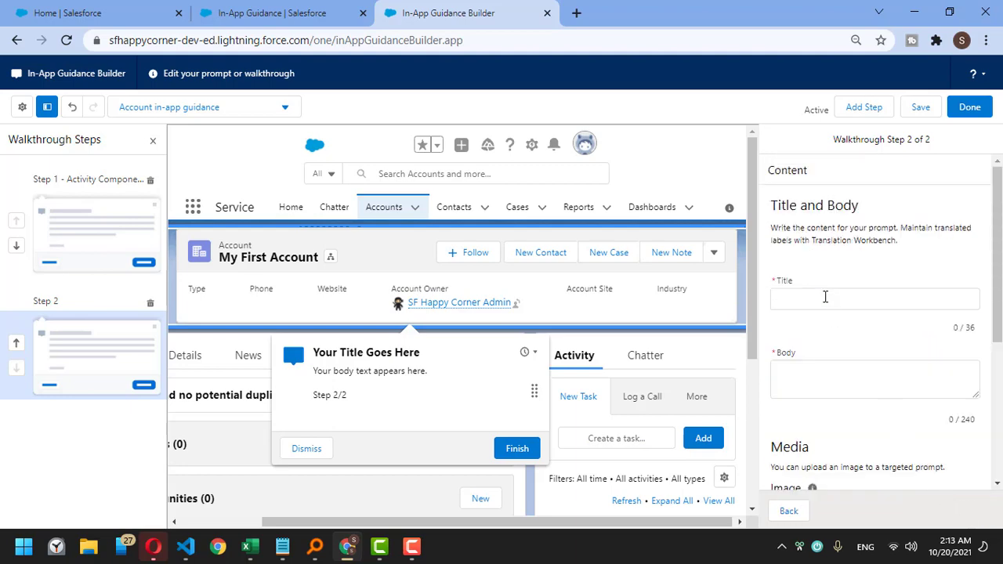
# Step: Enter "The Highlight Panel" as the title of the second step's prompt
pyautogui.click(825, 298)
pyautogui.write('Th')
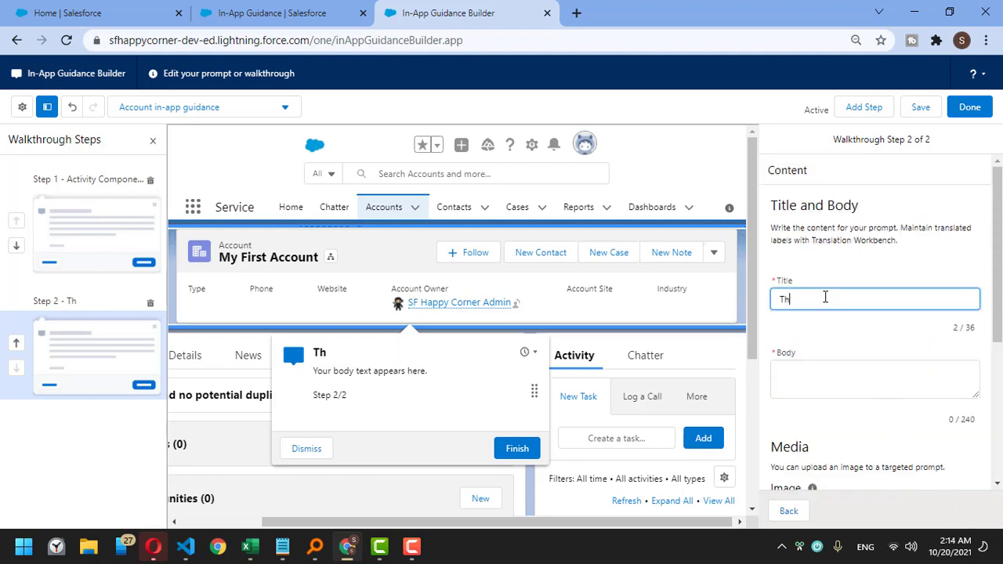
pyautogui.write('e Highlig')
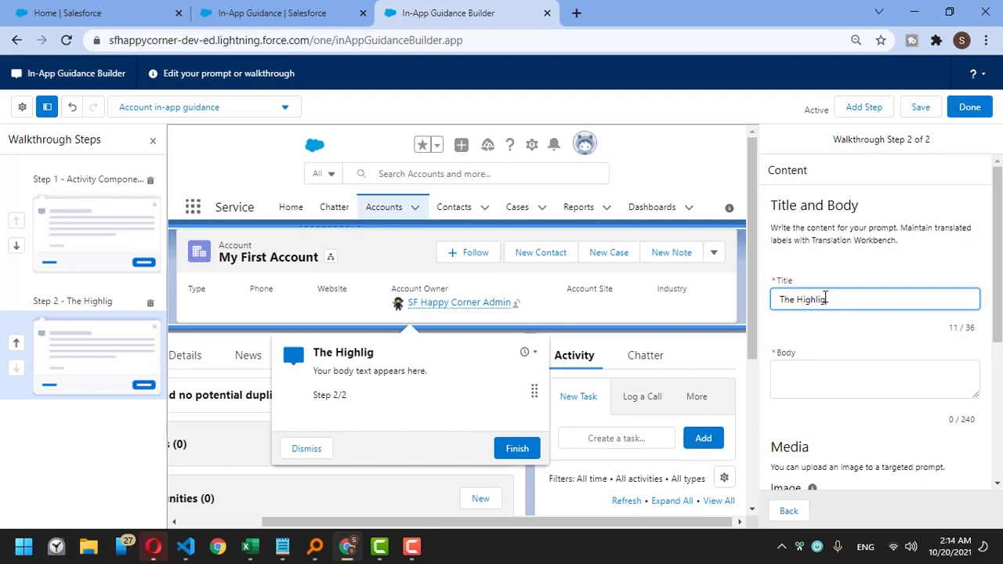
pyautogui.write('ht Panel')
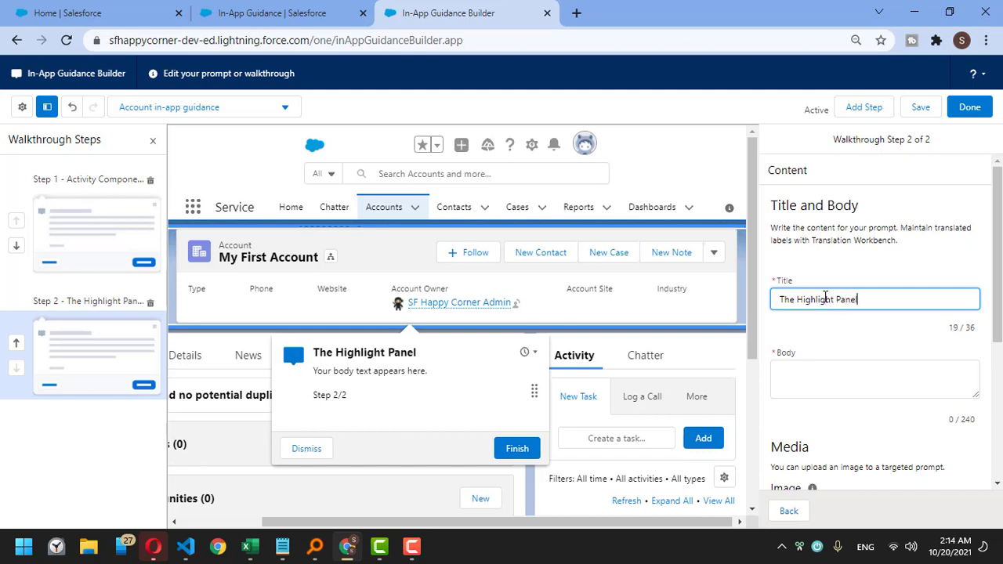
# Step: Enter the body "Here you can see a quick information about your record, your admin can customize this area to match your needs"
pyautogui.click(856, 377)
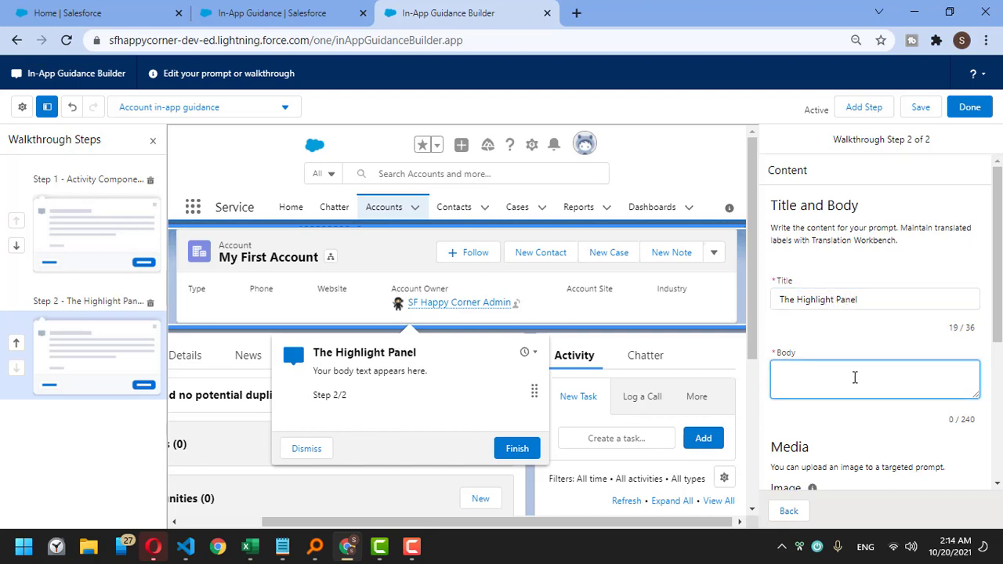
pyautogui.write('He')
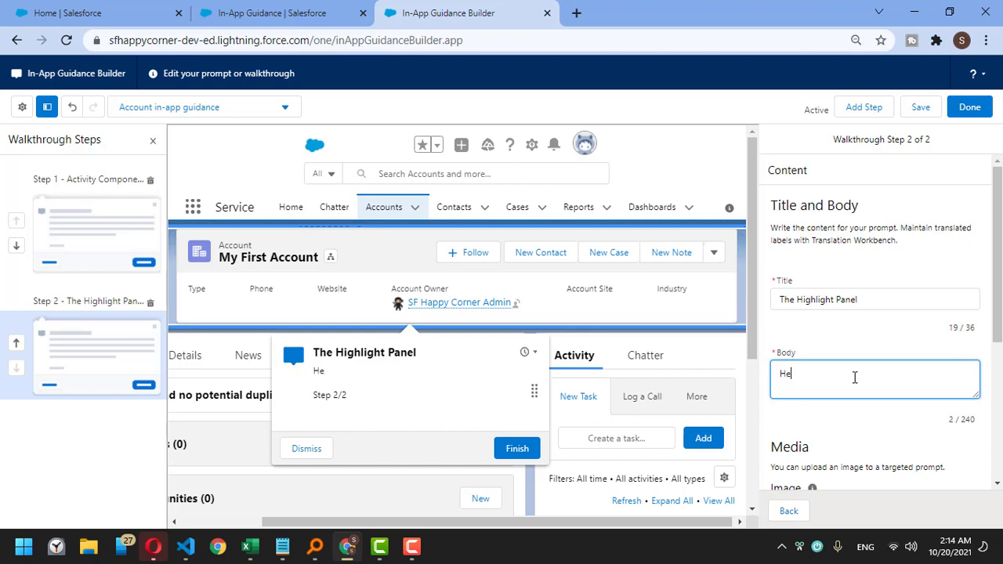
pyautogui.write('re you can see a quick ')
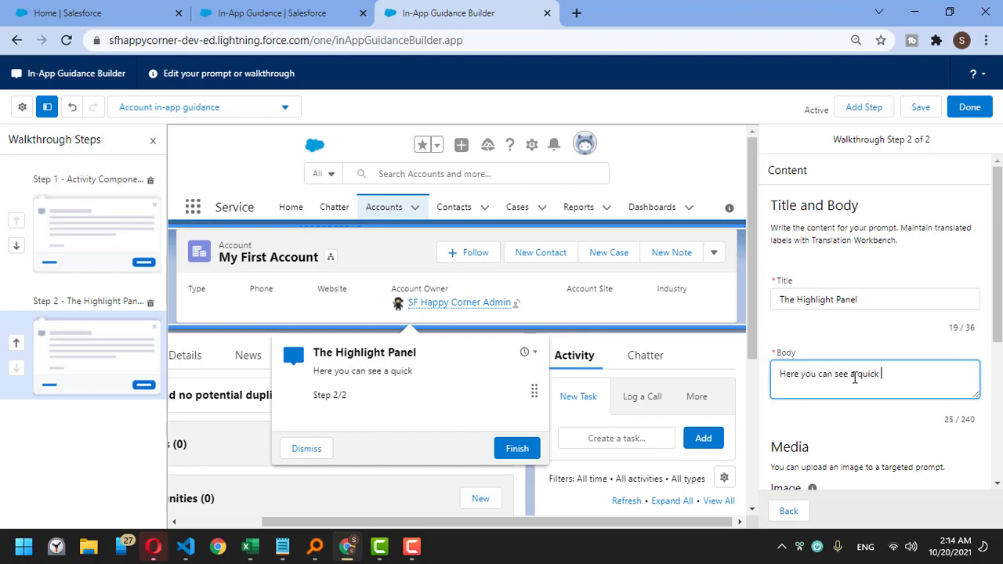
pyautogui.write('information about y')
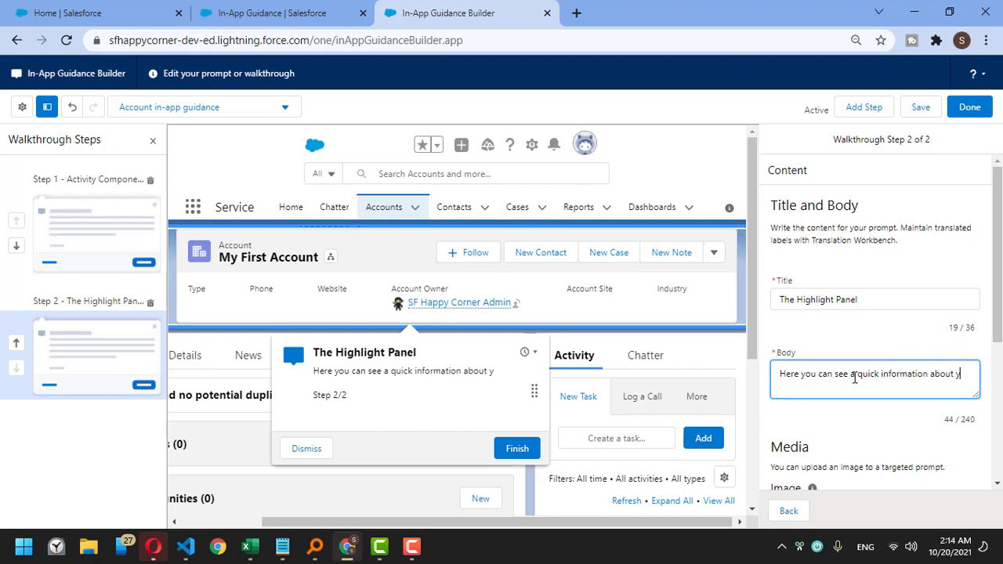
pyautogui.write('our rec')
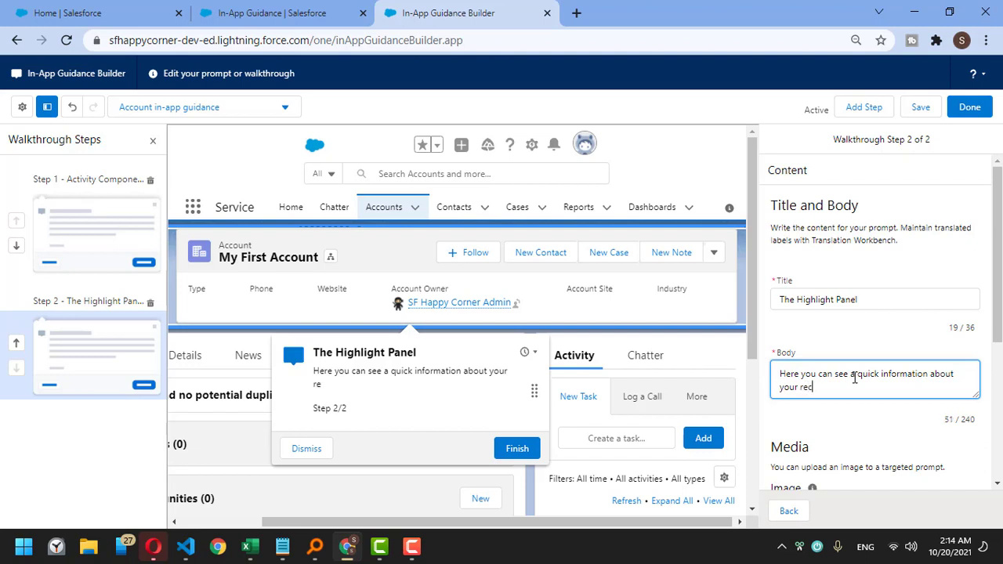
pyautogui.write('ord, your admin can ')
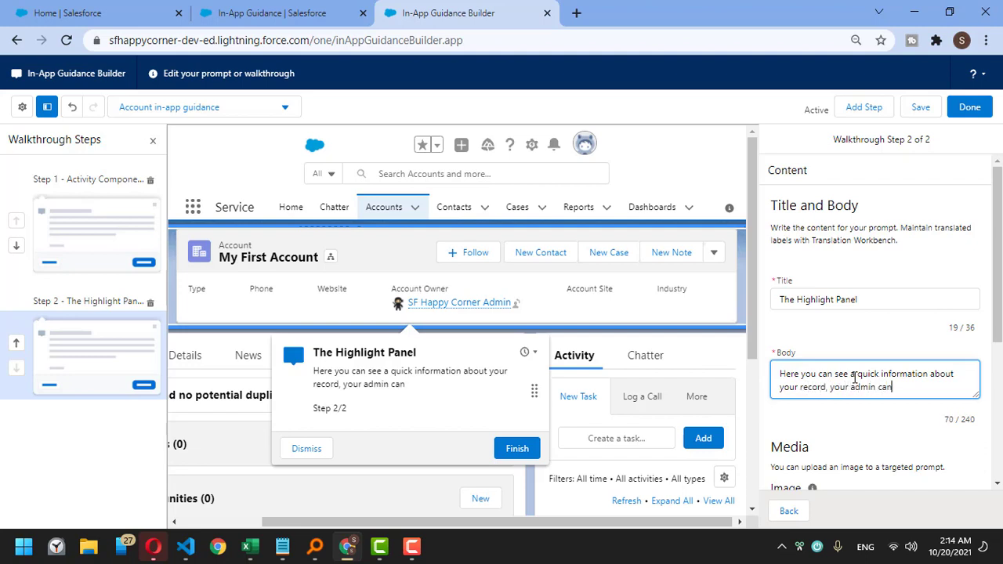
pyautogui.write('also')
pyautogui.press('BackSpace')
pyautogui.press('BackSpace')
pyautogui.press('BackSpace')
pyautogui.press('BackSpace')
pyautogui.press('BackSpace')
pyautogui.write('customize this a')
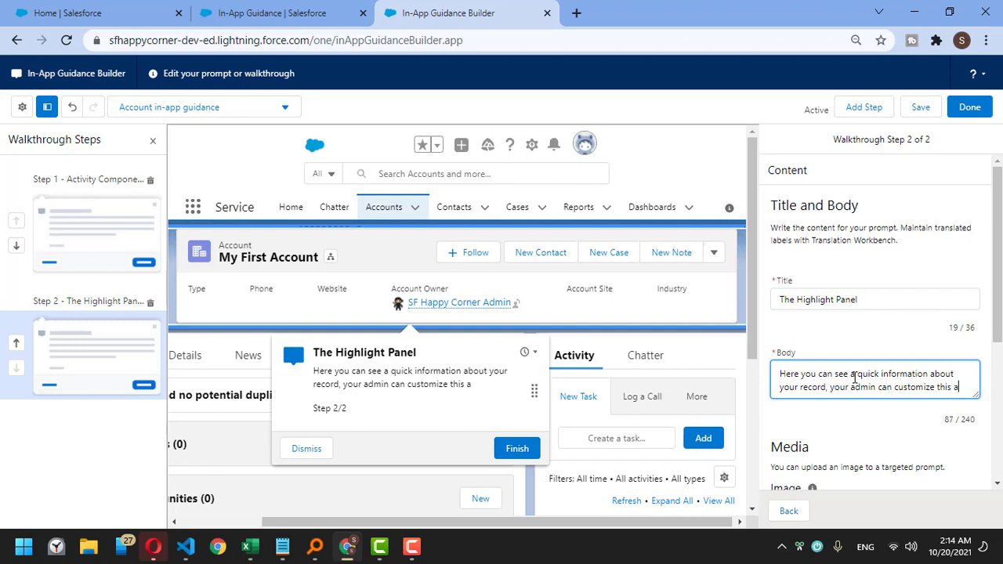
pyautogui.write('rea fo')
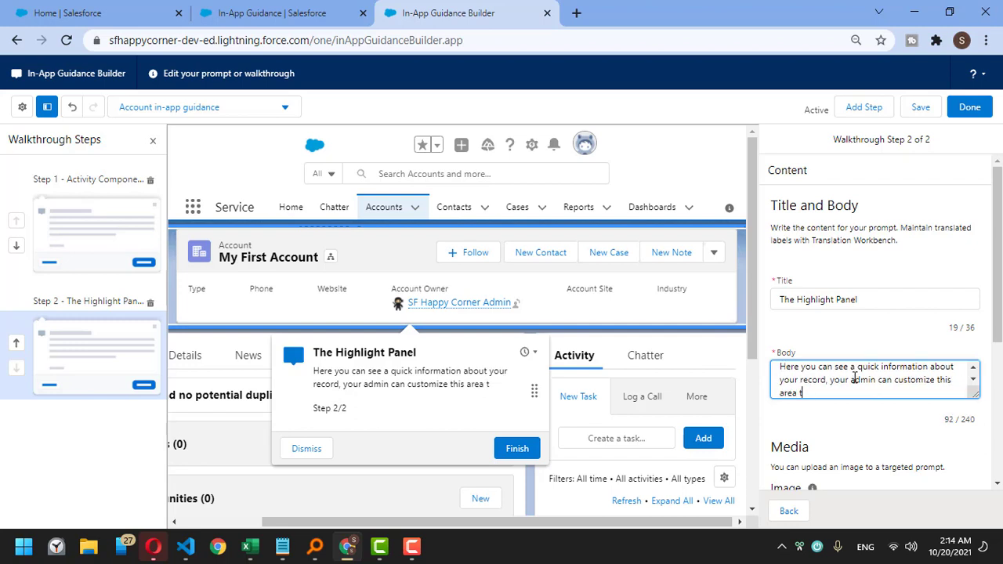
pyautogui.write('o match you')
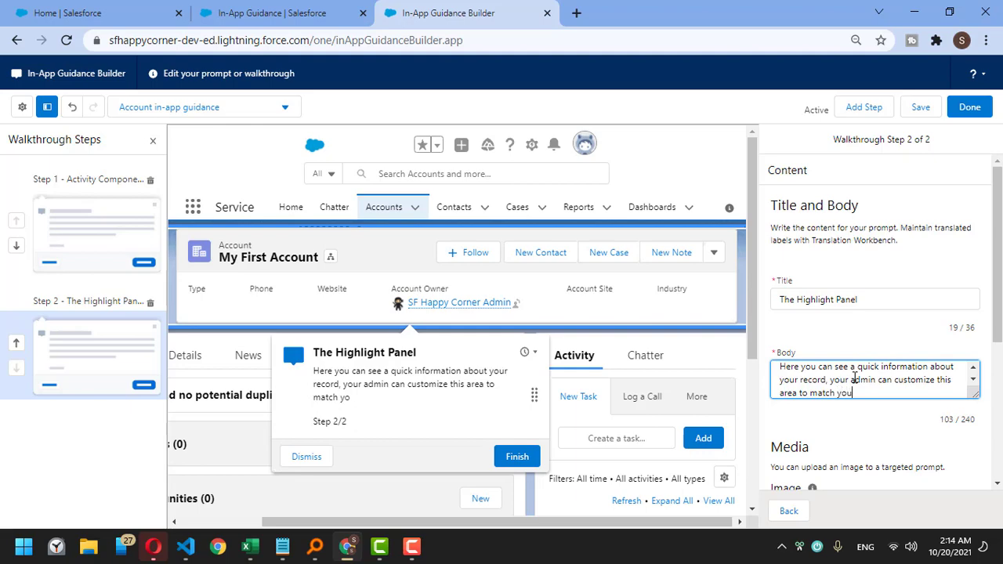
pyautogui.write('r needs')
# Step: Set the second prompt's dismiss button label to Cancel, and save and finish editing the walkthrough
pyautogui.scroll(-3, 905, 318)
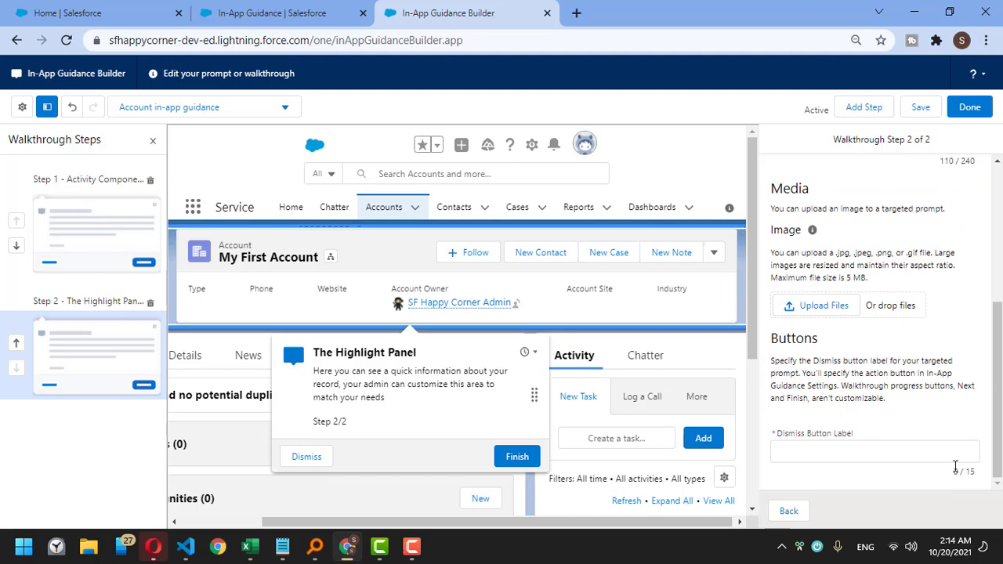
pyautogui.click(957, 451)
pyautogui.click(794, 482)
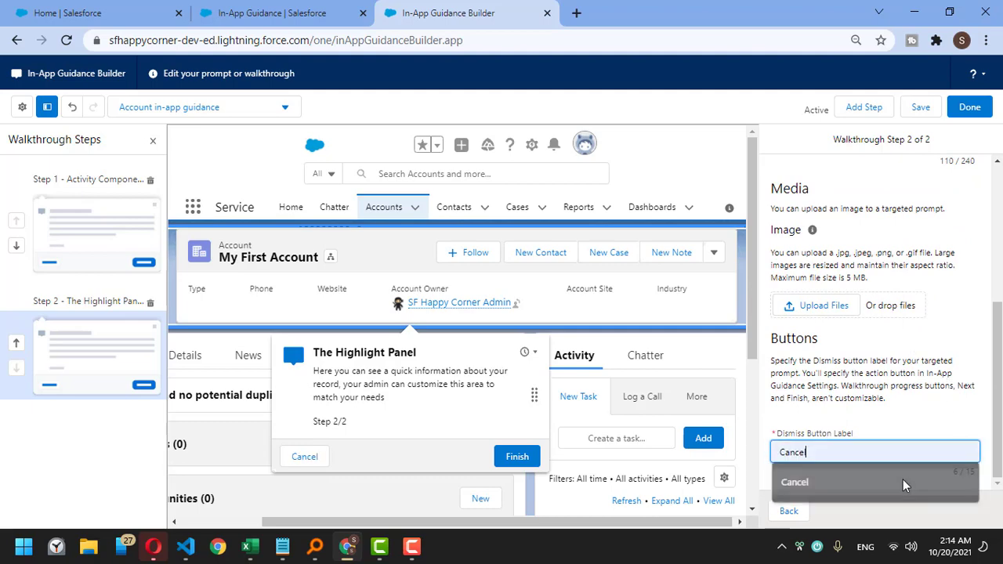
pyautogui.click(921, 107)
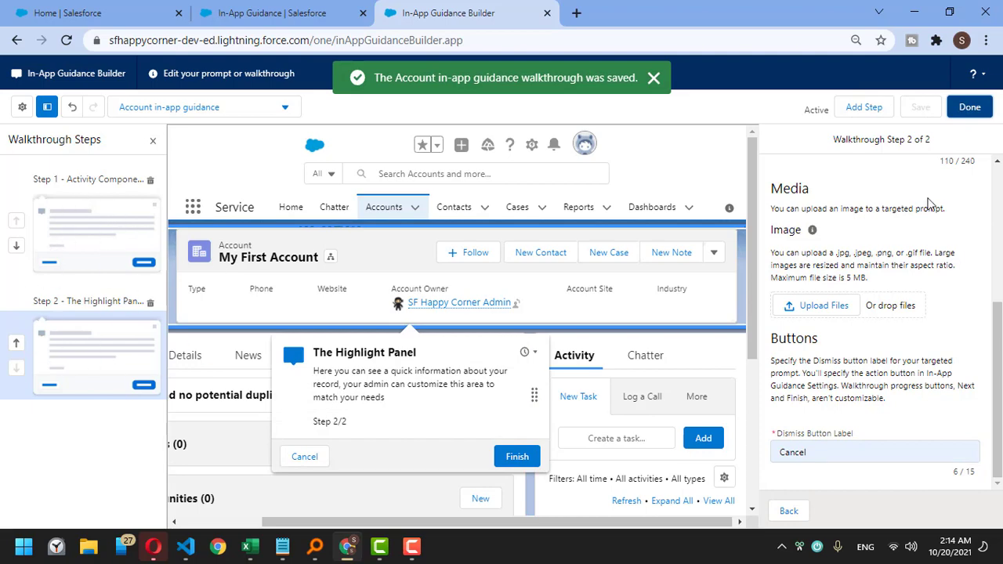
pyautogui.click(966, 108)
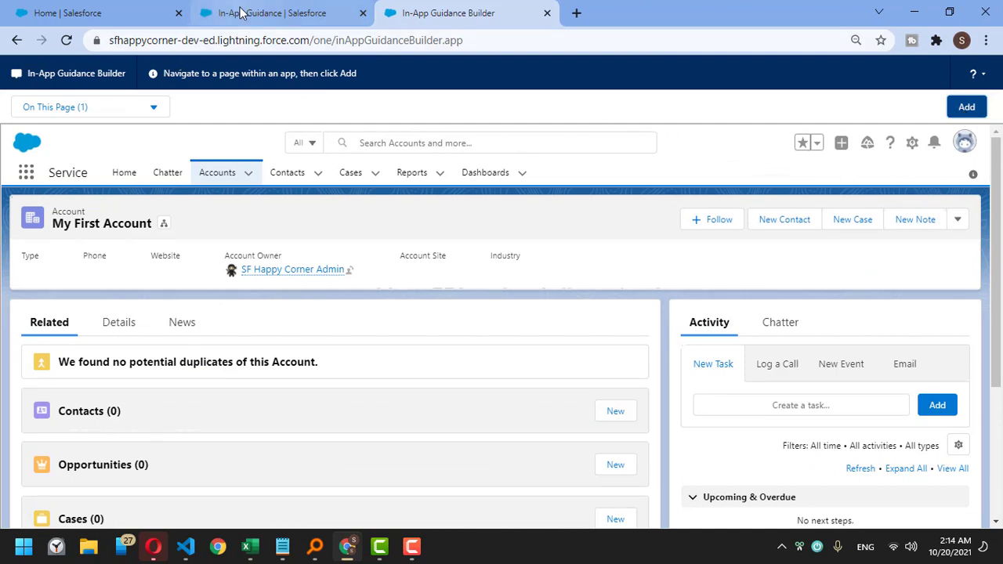
# Step: Return to the In-App Guidance setup page, reload it, and check the new walkthrough's name, type and location in the list
pyautogui.scroll(-3, 932, 192)
pyautogui.scroll(3, 554, 298)
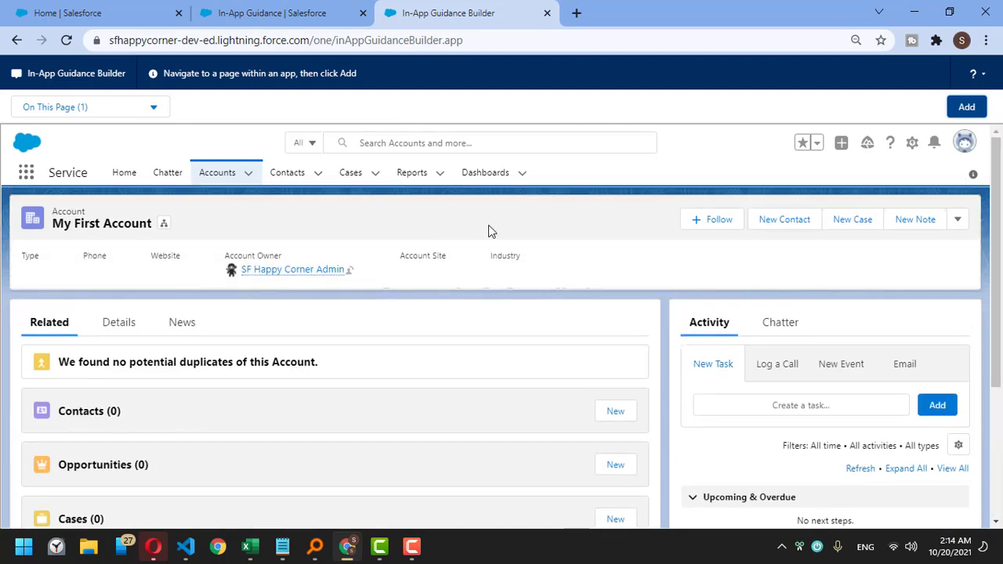
pyautogui.click(321, 14)
pyautogui.click(66, 40)
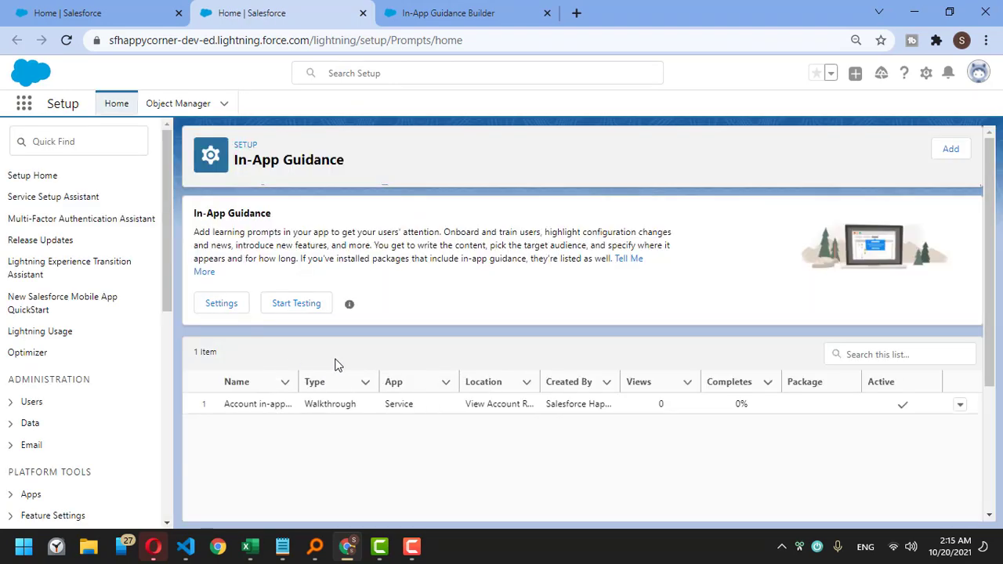
pyautogui.click(243, 410)
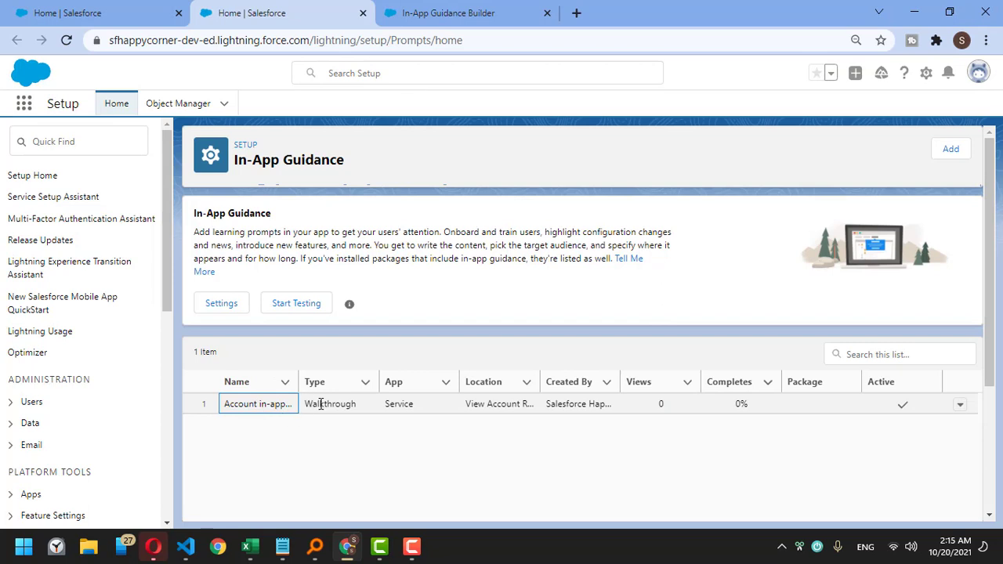
pyautogui.click(521, 406)
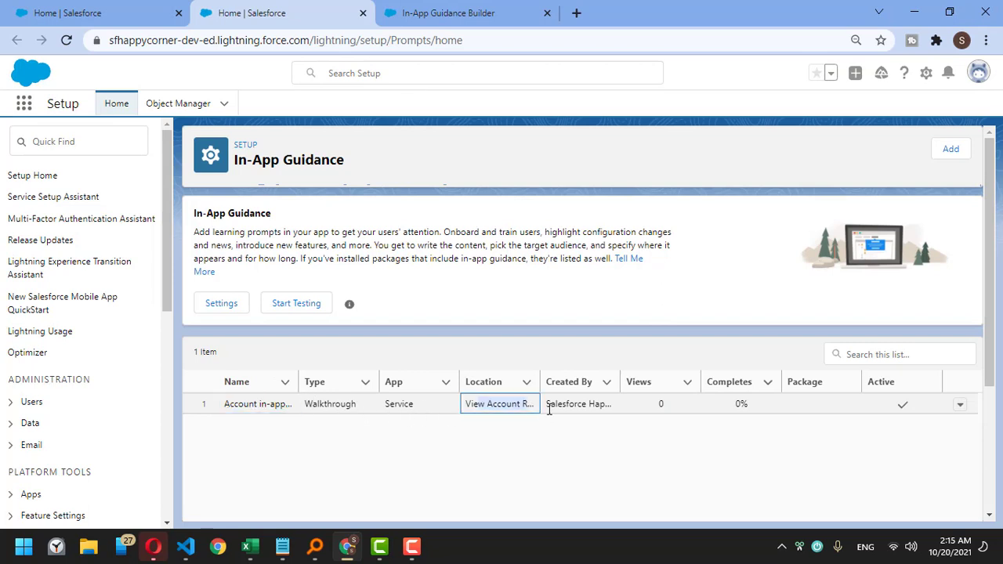
# Step: Check the walkthrough's creator, active status and package in the In-App Guidance list
pyautogui.click(590, 406)
pyautogui.click(909, 408)
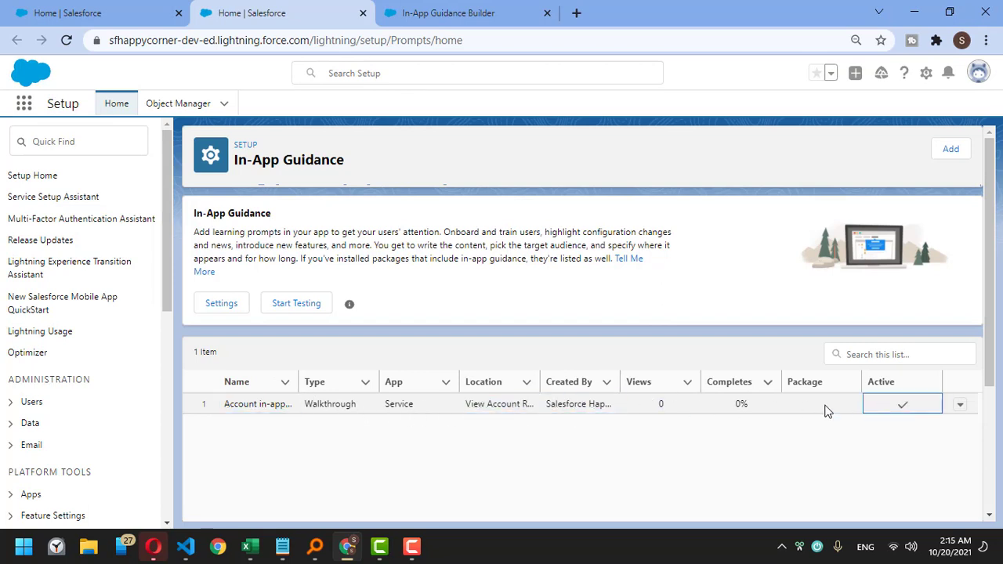
pyautogui.click(825, 406)
# Step: Return to the Service app, reload its home page, and open the Sample Account for Entitlements record from Accounts
pyautogui.click(86, 9)
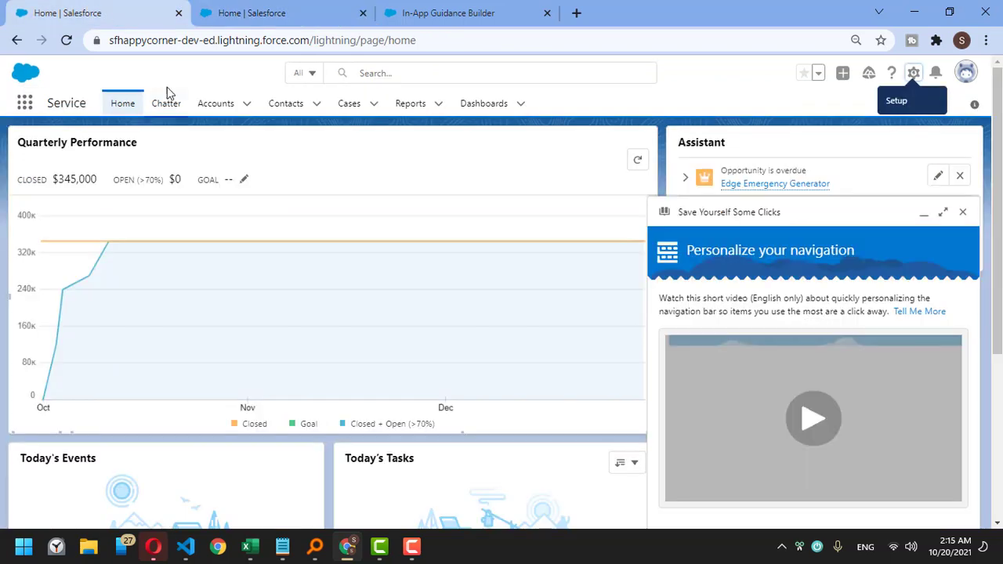
pyautogui.click(65, 43)
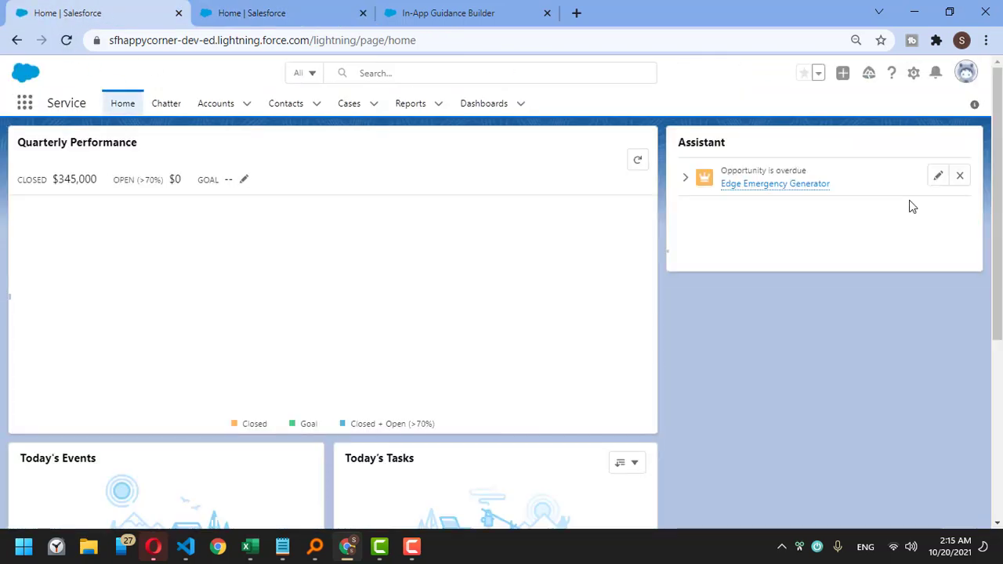
pyautogui.click(227, 107)
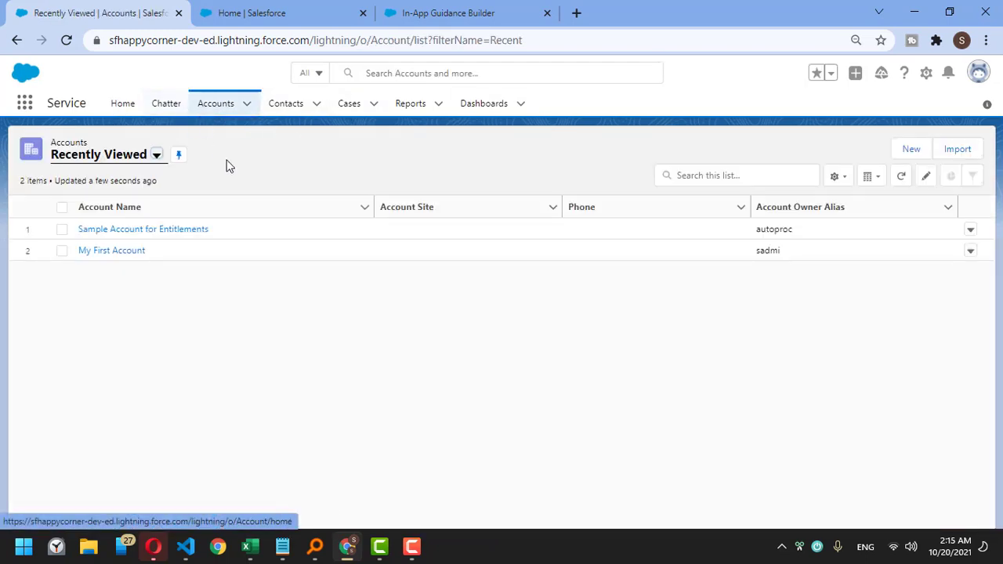
pyautogui.click(129, 231)
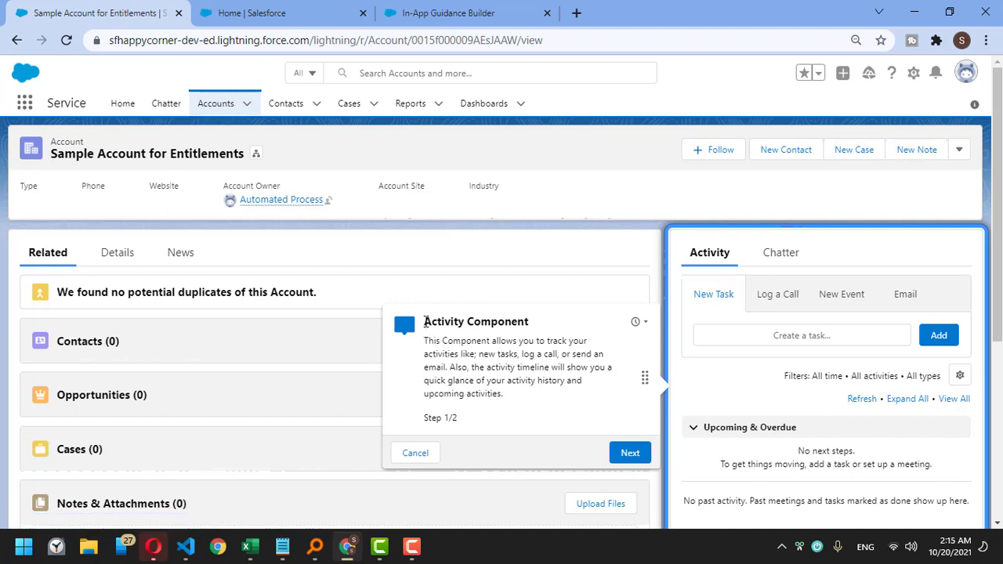
# Step: Read the Activity Component prompt's title and text, and look through its snooze options without choosing one
pyautogui.moveTo(429, 324); pyautogui.dragTo(540, 406)
pyautogui.click(540, 406)
pyautogui.moveTo(440, 338); pyautogui.dragTo(542, 407)
pyautogui.click(542, 407)
pyautogui.click(644, 324)
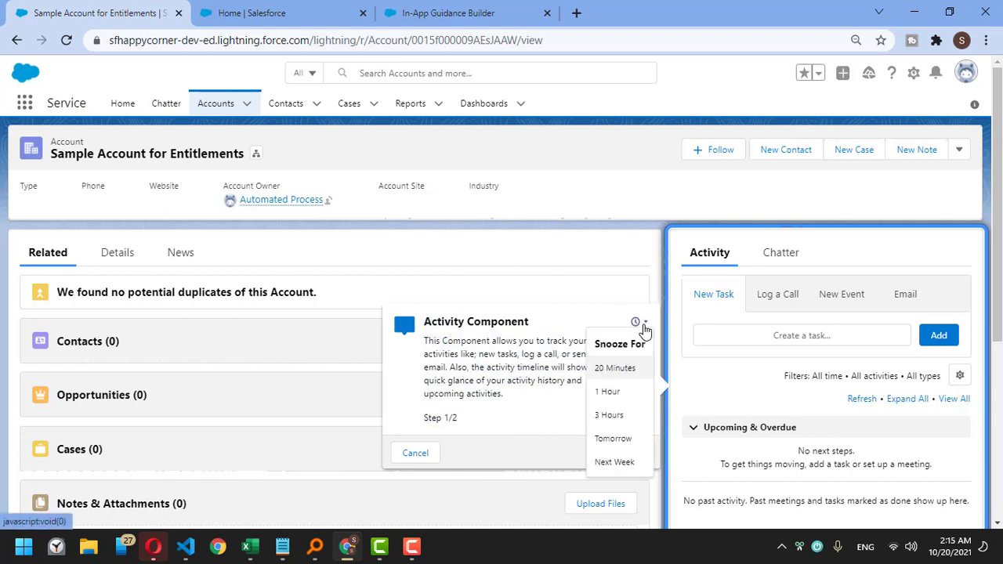
pyautogui.click(639, 336)
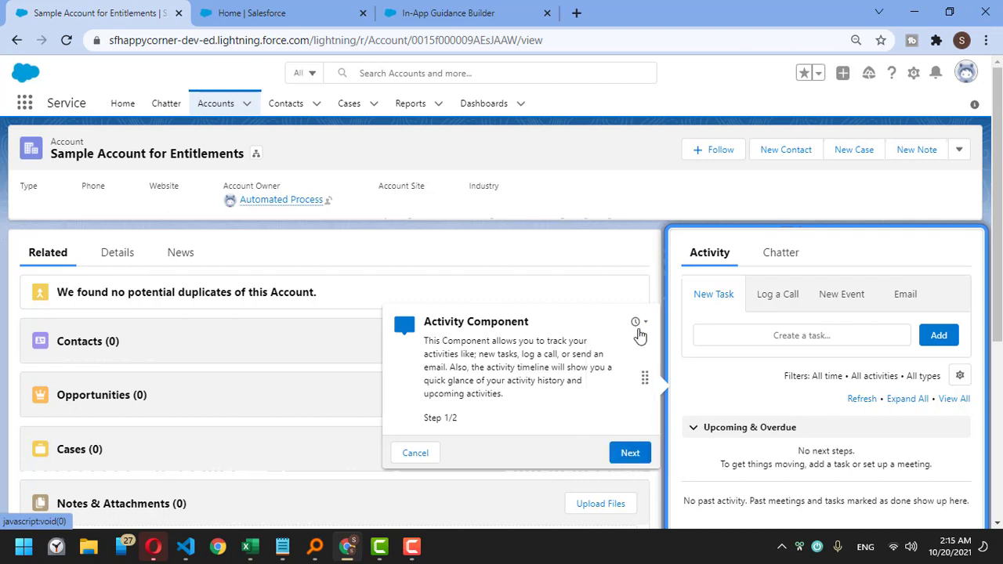
pyautogui.click(635, 323)
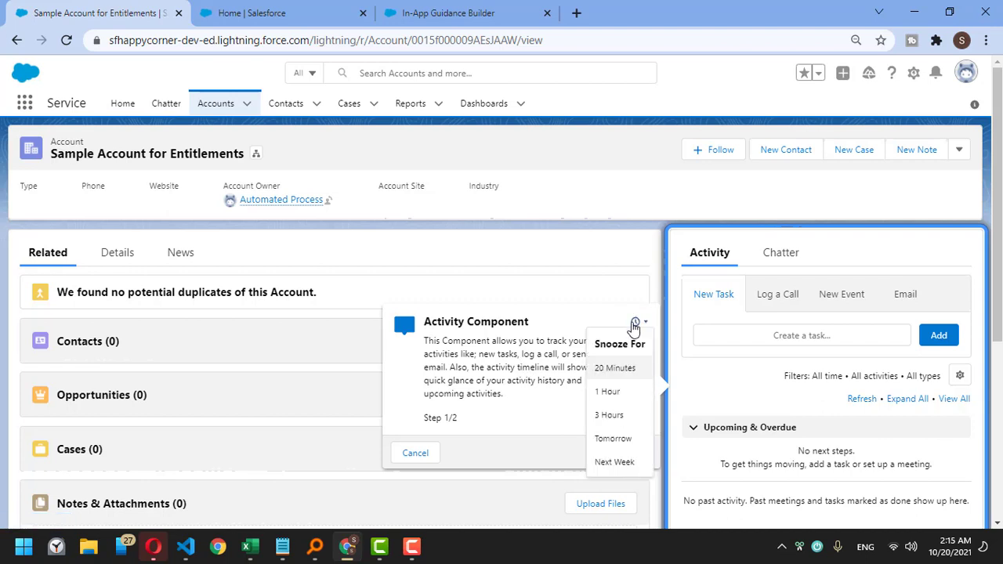
pyautogui.click(524, 364)
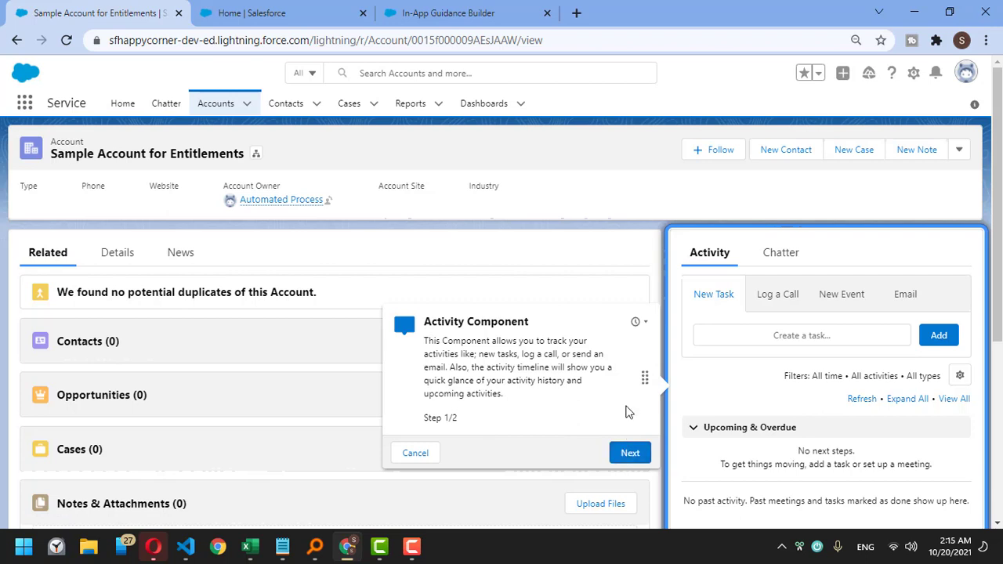
# Step: Advance to the walkthrough's second prompt, read the Highlight Panel title and text, and finish the walkthrough
pyautogui.click(630, 454)
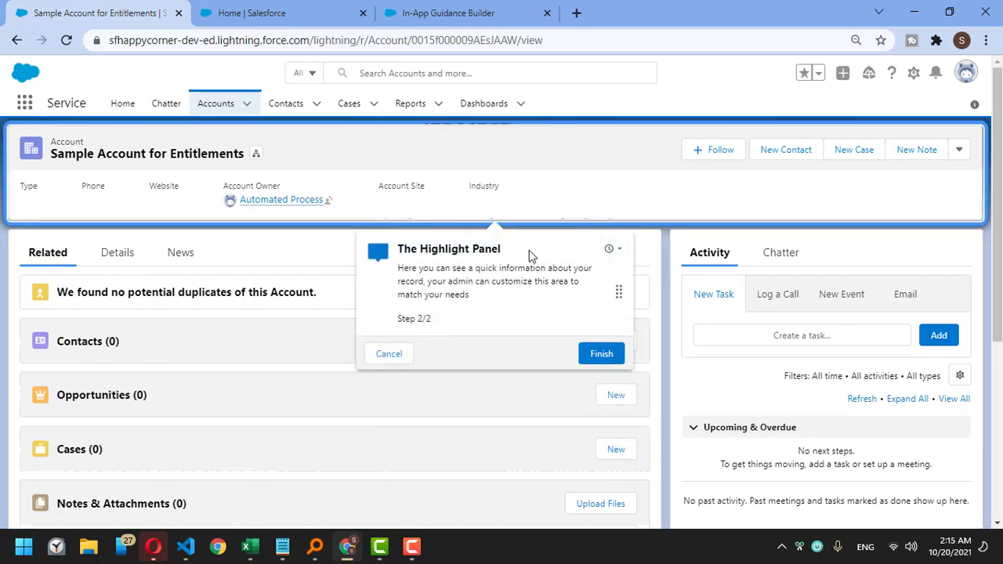
pyautogui.moveTo(422, 268); pyautogui.dragTo(470, 296)
pyautogui.click(502, 305)
pyautogui.moveTo(428, 329); pyautogui.dragTo(450, 327)
pyautogui.click(489, 318)
pyautogui.moveTo(409, 280); pyautogui.dragTo(459, 292)
pyautogui.click(462, 294)
pyautogui.moveTo(397, 249); pyautogui.dragTo(529, 327)
pyautogui.click(398, 257)
pyautogui.click(530, 328)
pyautogui.moveTo(398, 249); pyautogui.dragTo(481, 321)
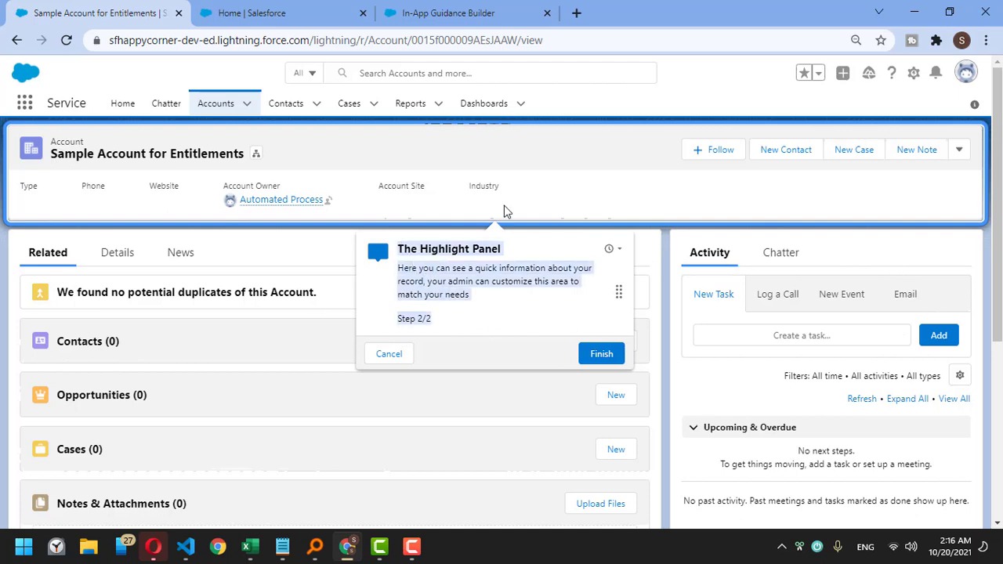
pyautogui.click(601, 354)
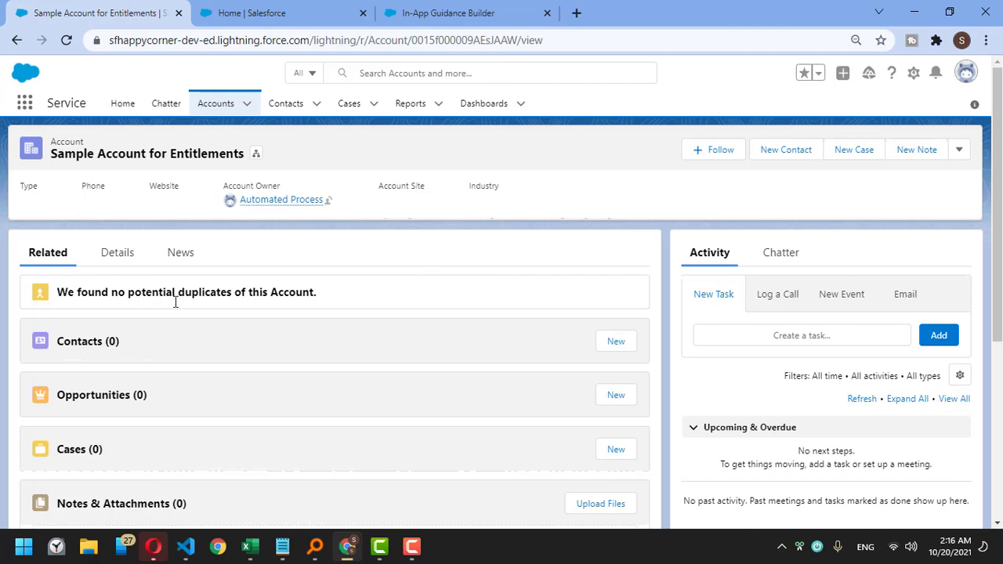
# Step: Open the account record page for editing in Lightning App Builder and dismiss the welcome message, release notes, page analysis and tips
pyautogui.click(917, 75)
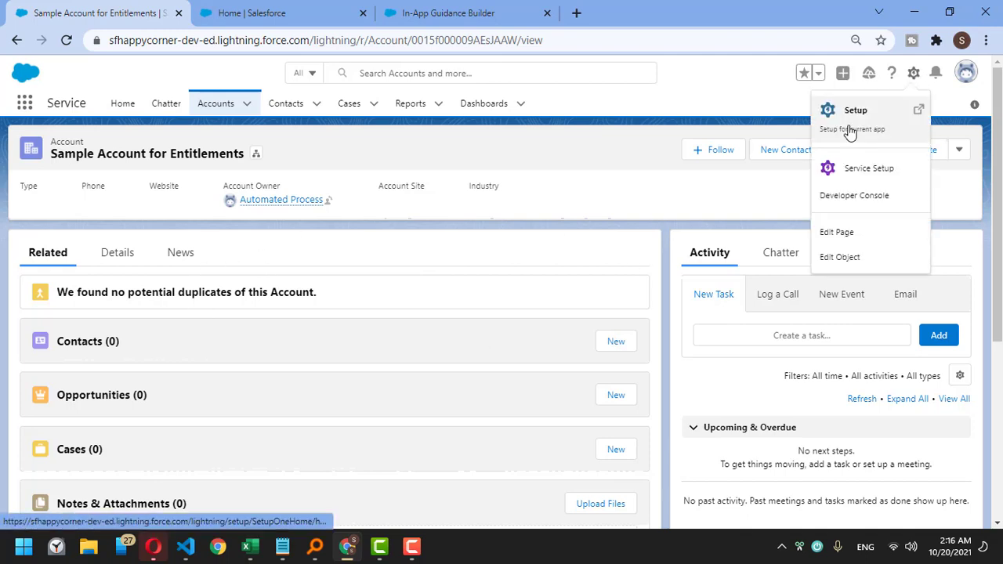
pyautogui.click(850, 237)
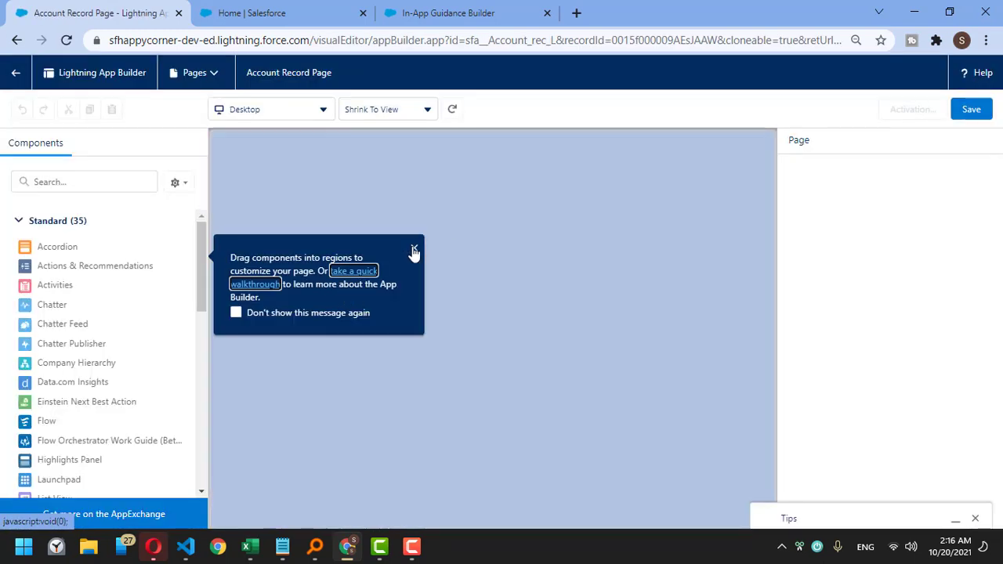
pyautogui.click(414, 248)
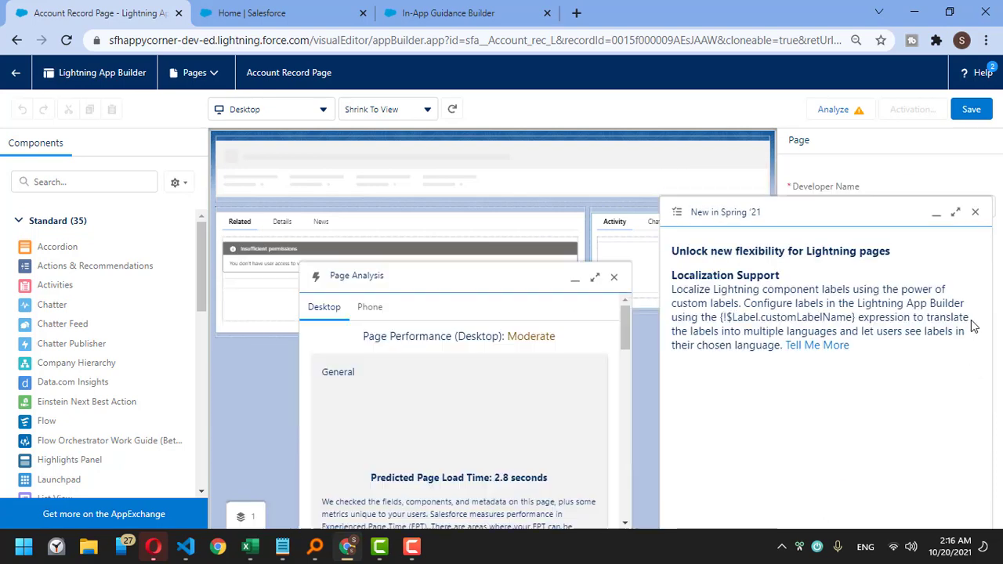
pyautogui.click(972, 212)
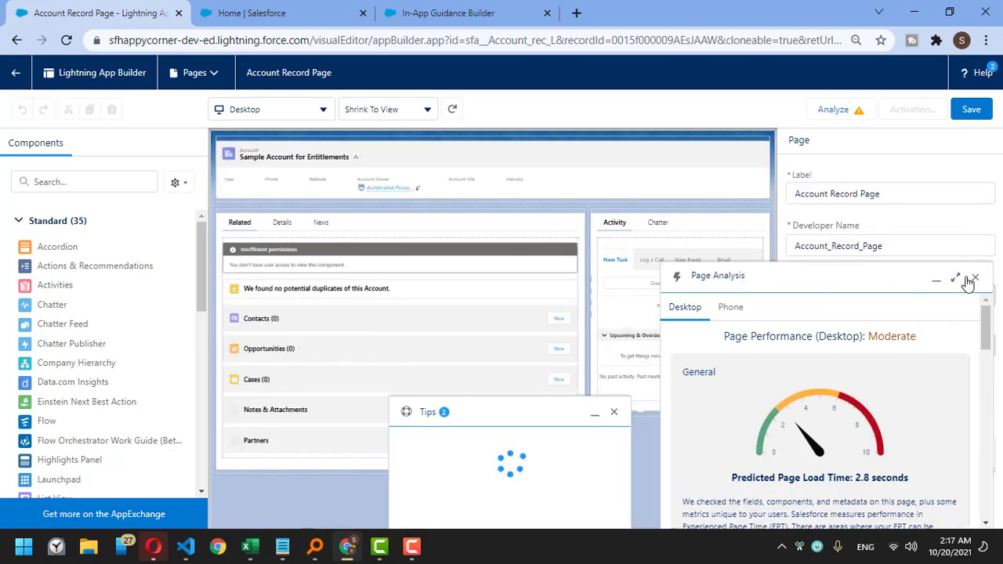
pyautogui.click(972, 278)
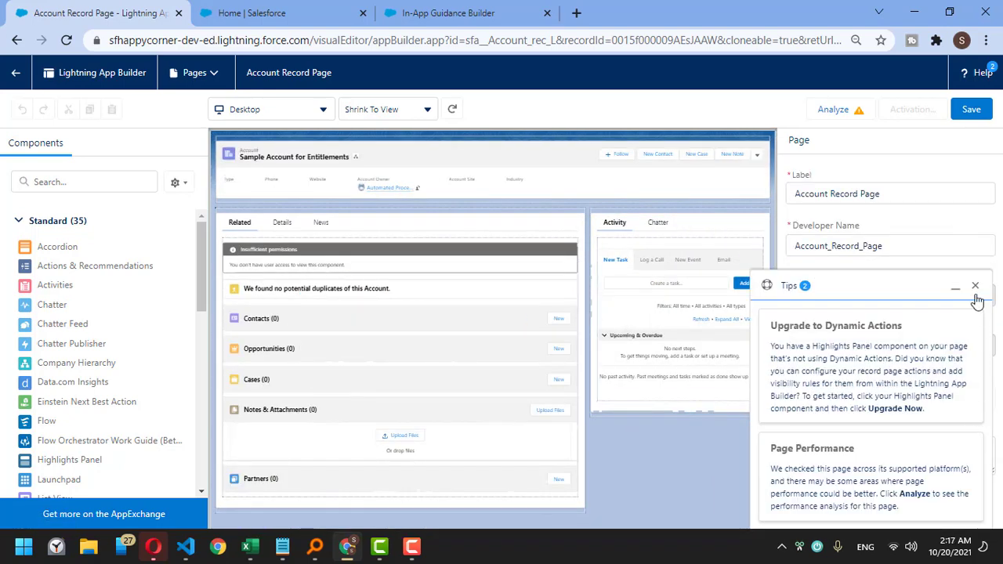
pyautogui.click(976, 287)
# Step: Add a Related List Quick Links component above the Activity tabs and remove the Related tab from the main tabs component
pyautogui.scroll(-5, 149, 337)
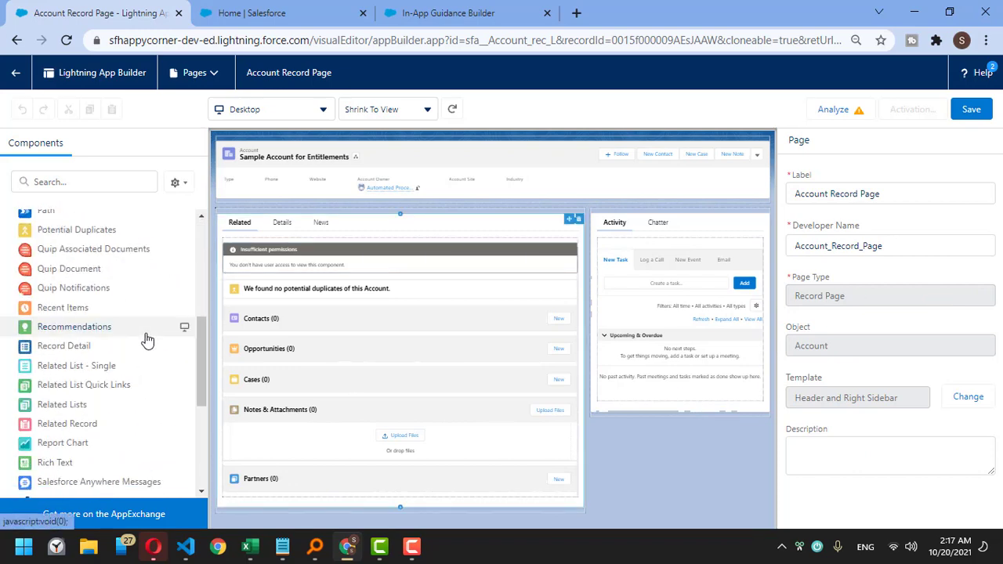
pyautogui.moveTo(69, 389); pyautogui.dragTo(683, 217)
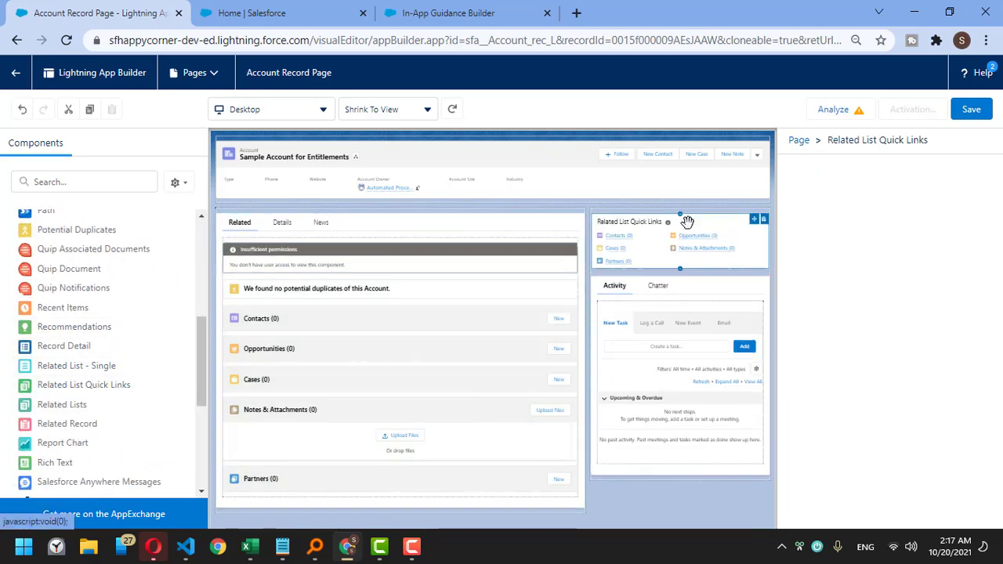
pyautogui.click(376, 243)
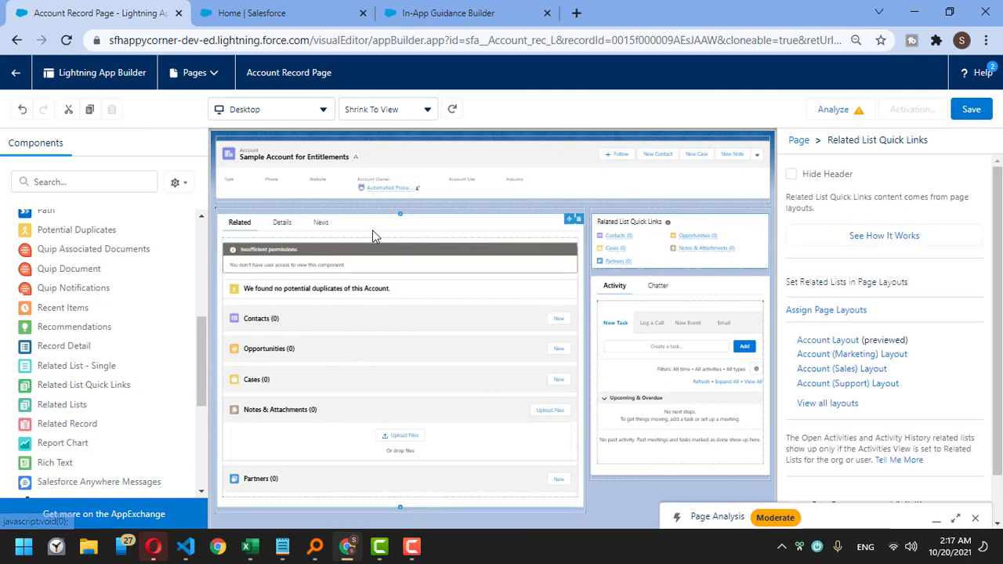
pyautogui.click(372, 230)
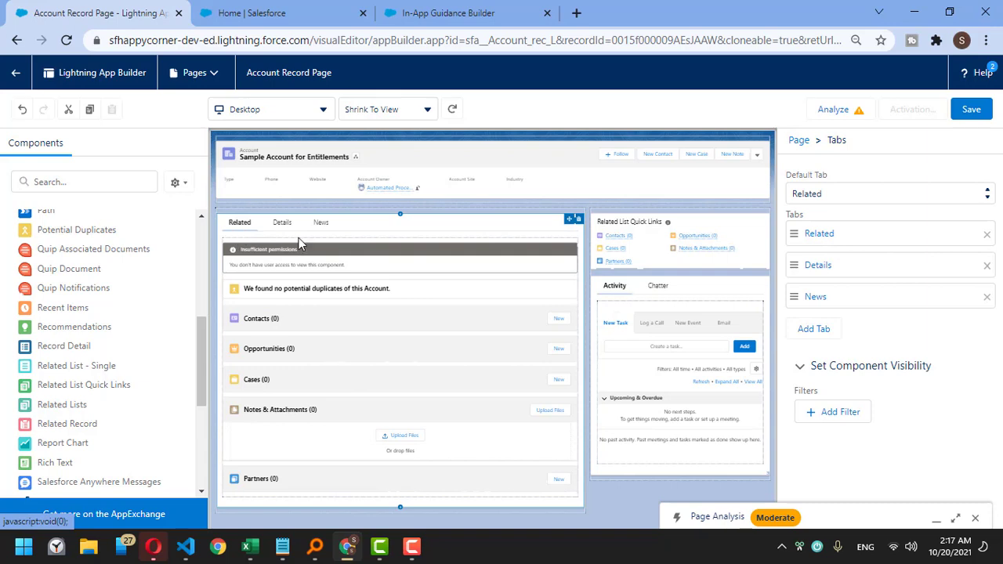
pyautogui.click(987, 234)
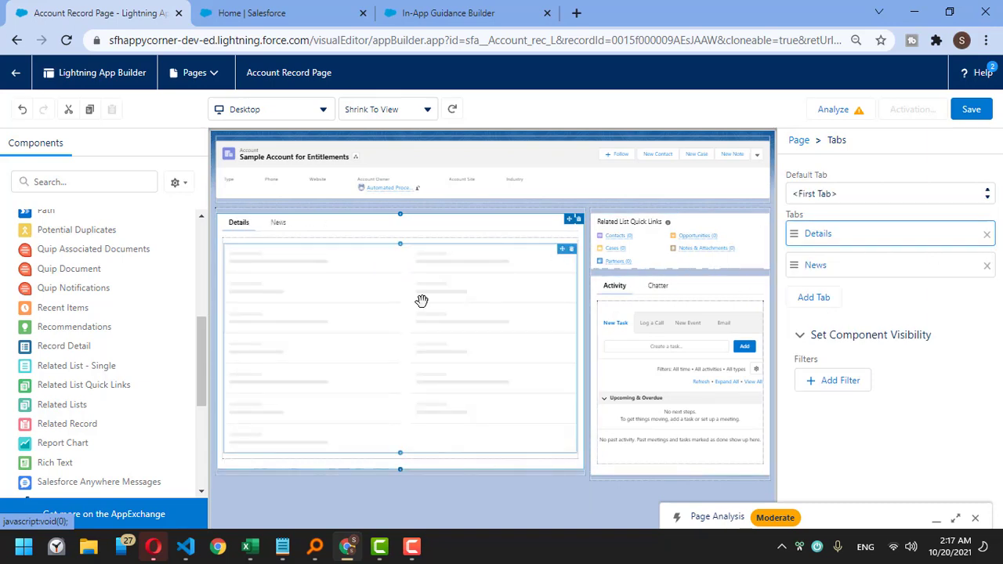
# Step: Save and activate the Account Record Page as the org default for desktop and phone, and return to the account record
pyautogui.click(972, 111)
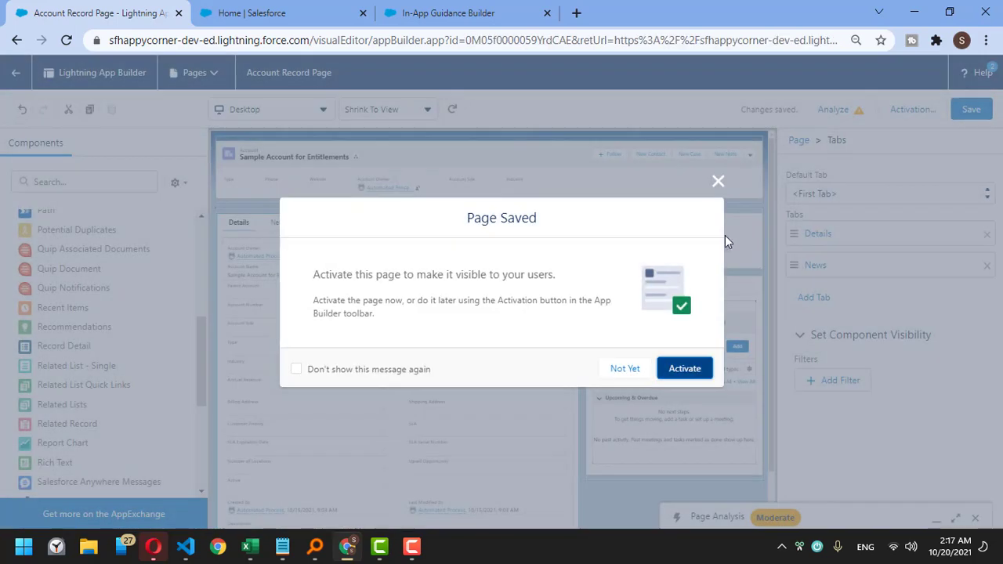
pyautogui.click(684, 369)
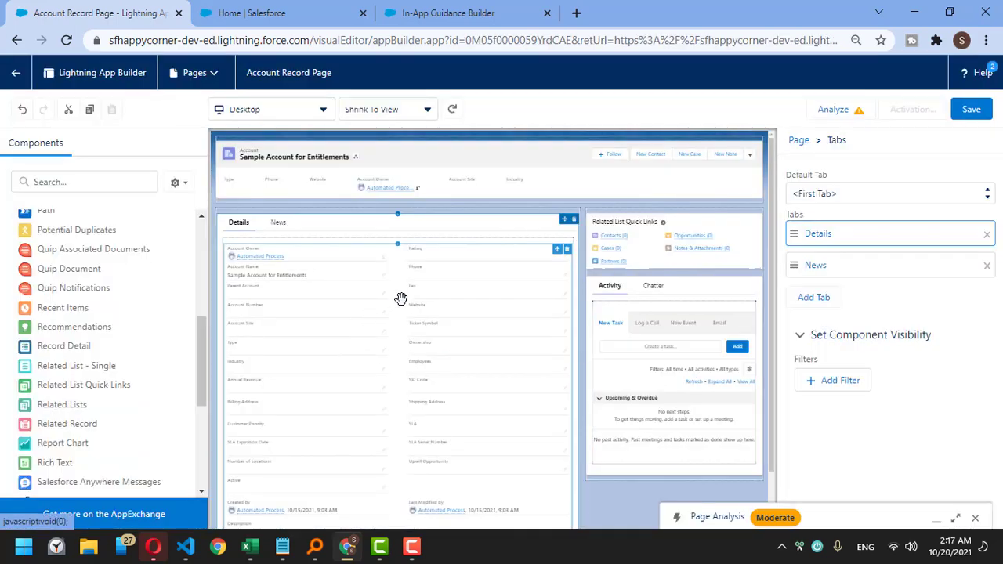
pyautogui.scroll(-1, 279, 411)
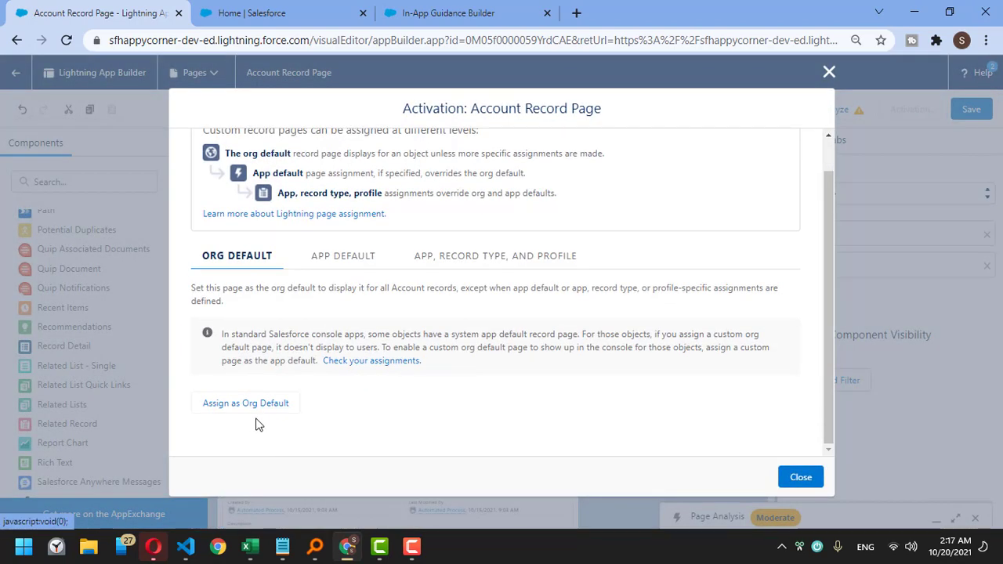
pyautogui.click(255, 405)
pyautogui.click(396, 327)
pyautogui.click(809, 437)
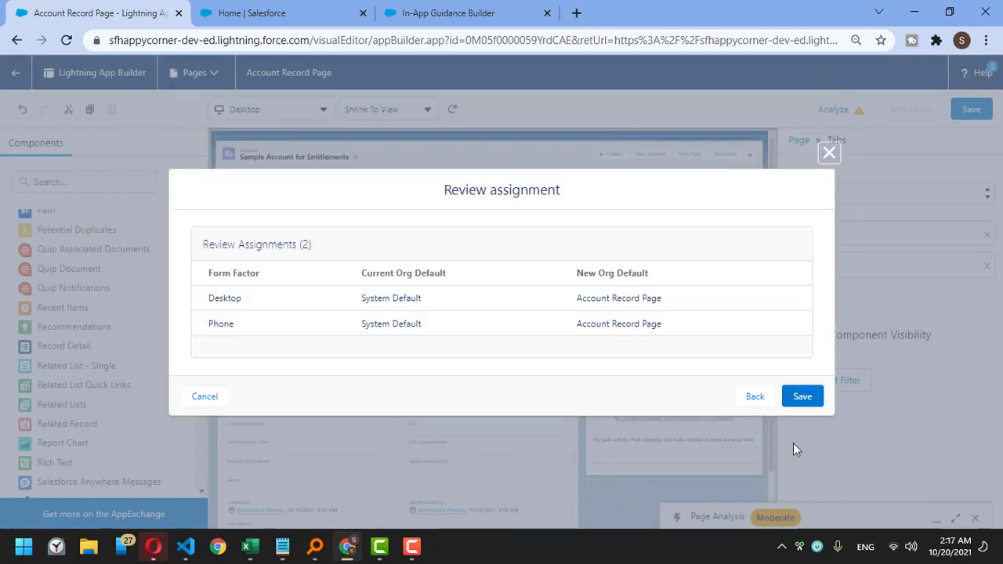
pyautogui.click(800, 397)
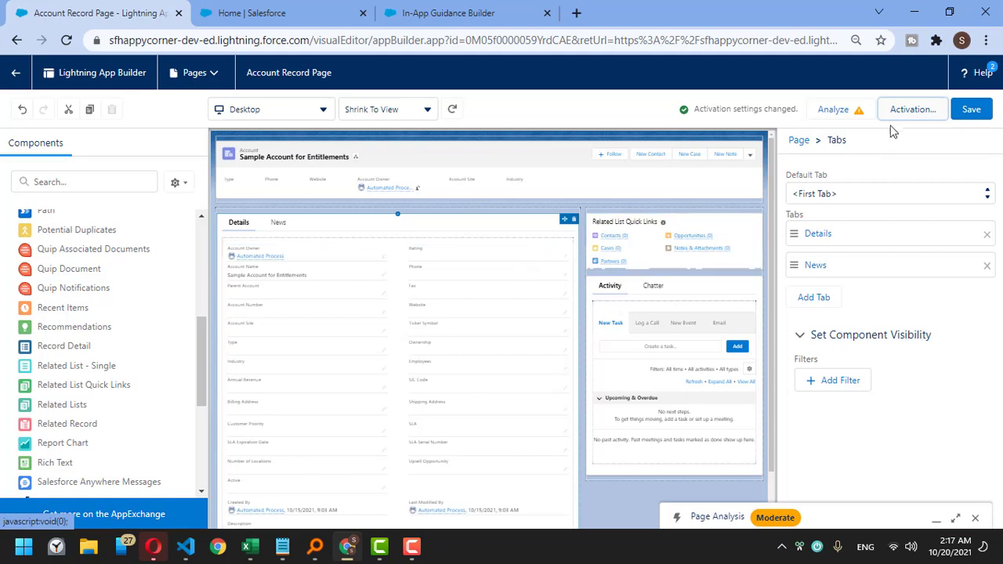
pyautogui.click(972, 109)
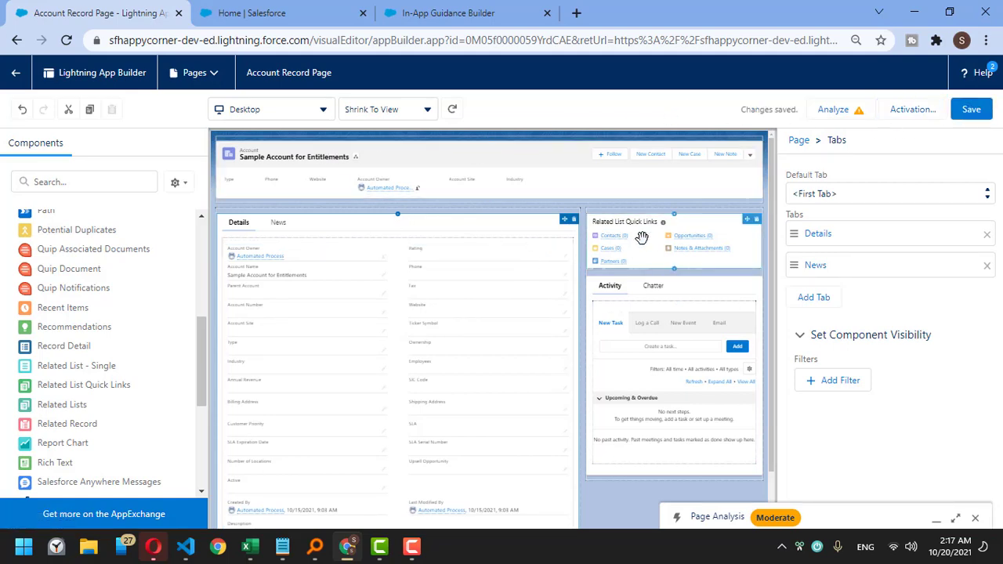
pyautogui.click(15, 72)
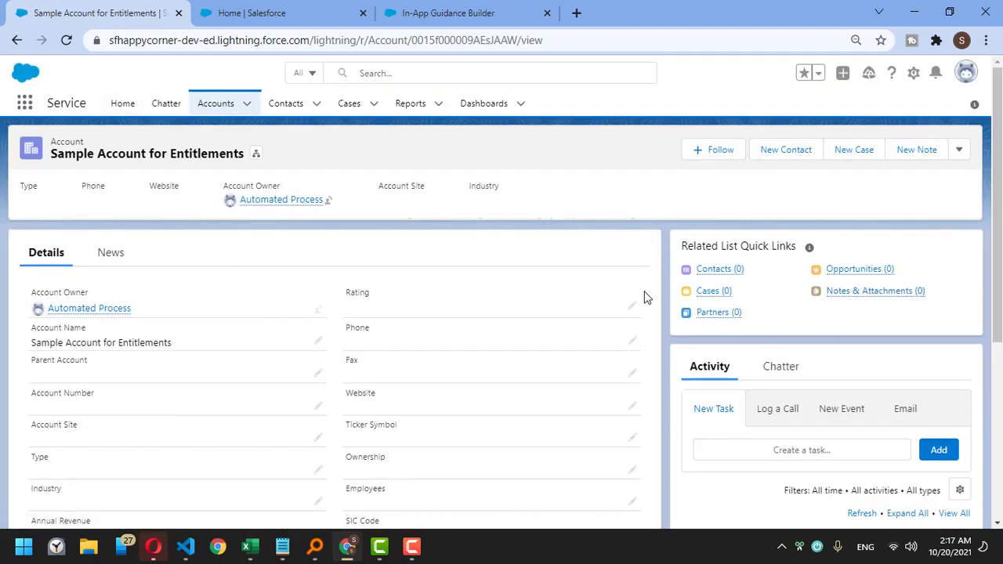
# Step: Start adding new guidance from the In-App Guidance setup page and read the builder's navigation instruction
pyautogui.click(413, 21)
pyautogui.click(267, 13)
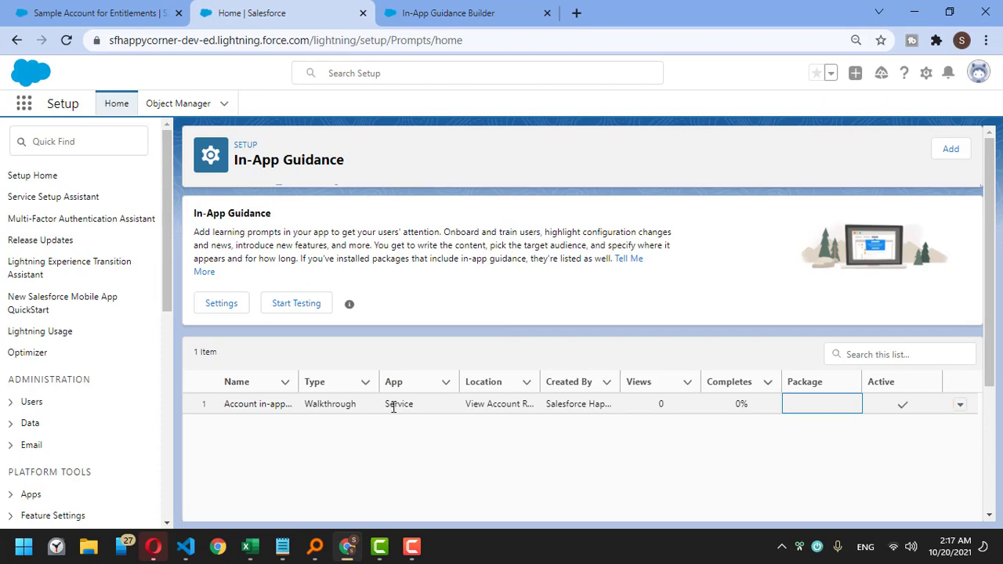
pyautogui.click(953, 152)
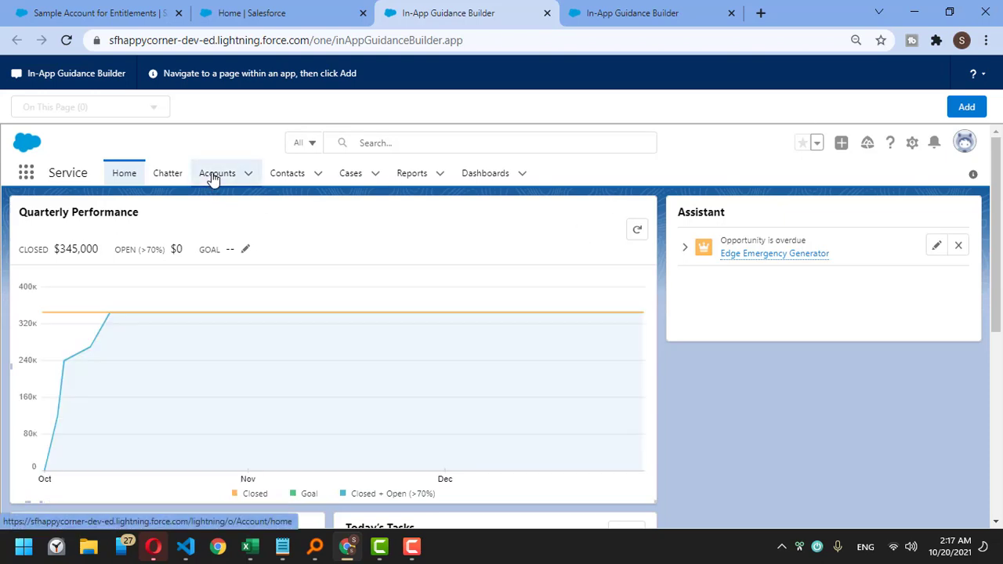
pyautogui.moveTo(163, 73); pyautogui.dragTo(473, 73)
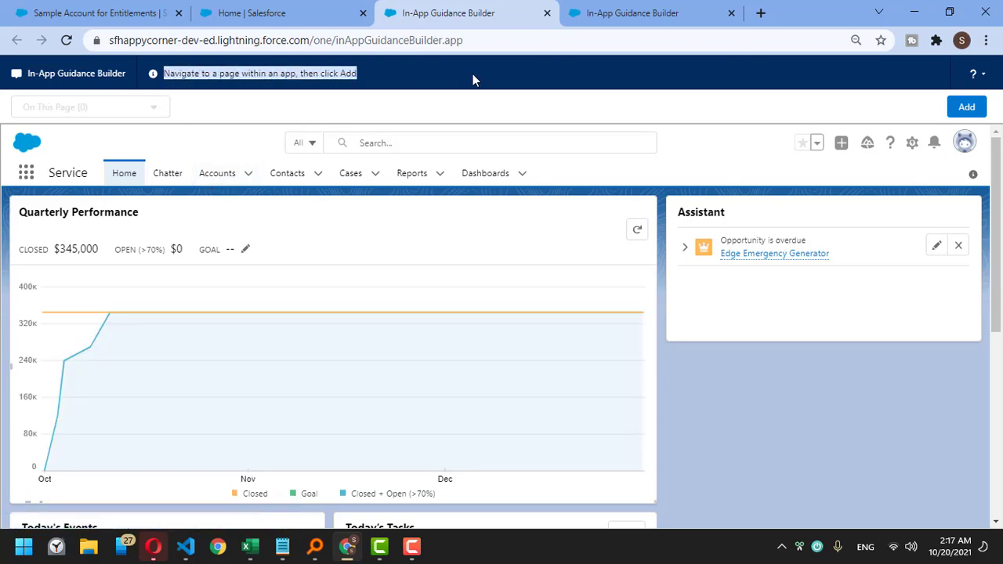
pyautogui.click(176, 87)
pyautogui.moveTo(61, 74); pyautogui.dragTo(106, 74)
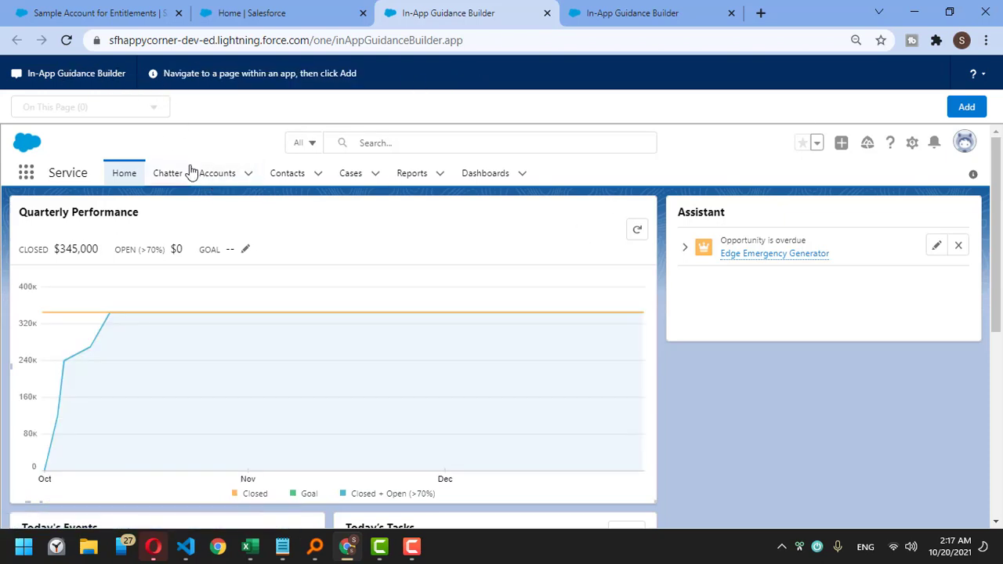
# Step: Open the Sample Account for Entitlements record inside In-App Guidance Builder and add a new in-app guidance there
pyautogui.click(217, 173)
pyautogui.click(101, 302)
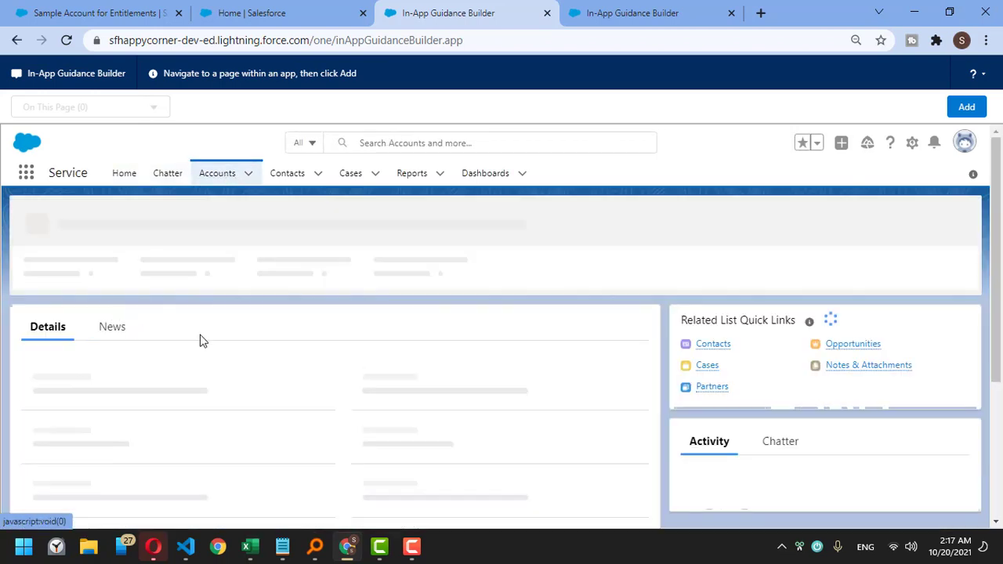
pyautogui.click(968, 108)
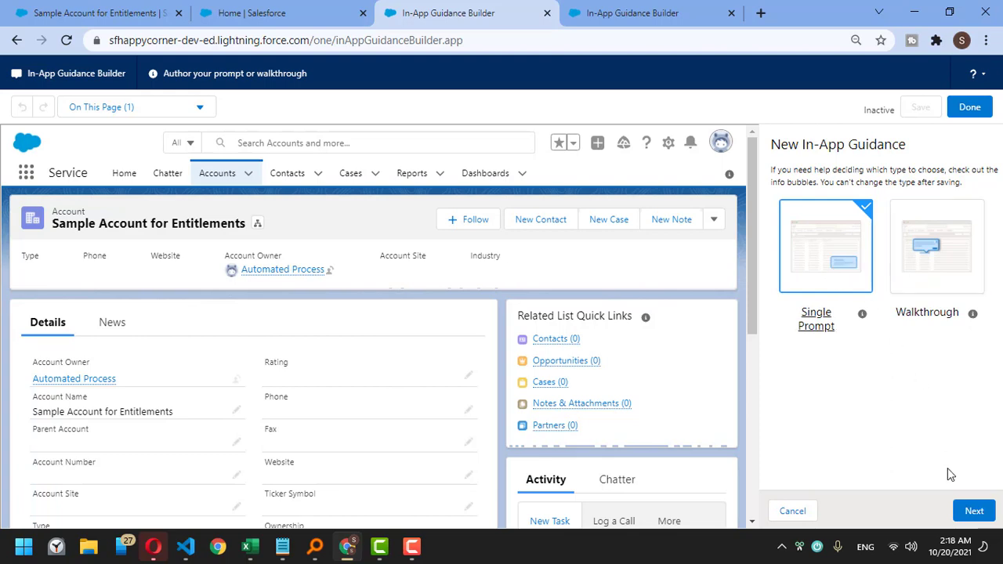
# Step: Set up a single targeted prompt pointing at the Related List Quick Links component and continue to its content settings
pyautogui.click(971, 511)
pyautogui.scroll(-3, 904, 368)
pyautogui.click(813, 259)
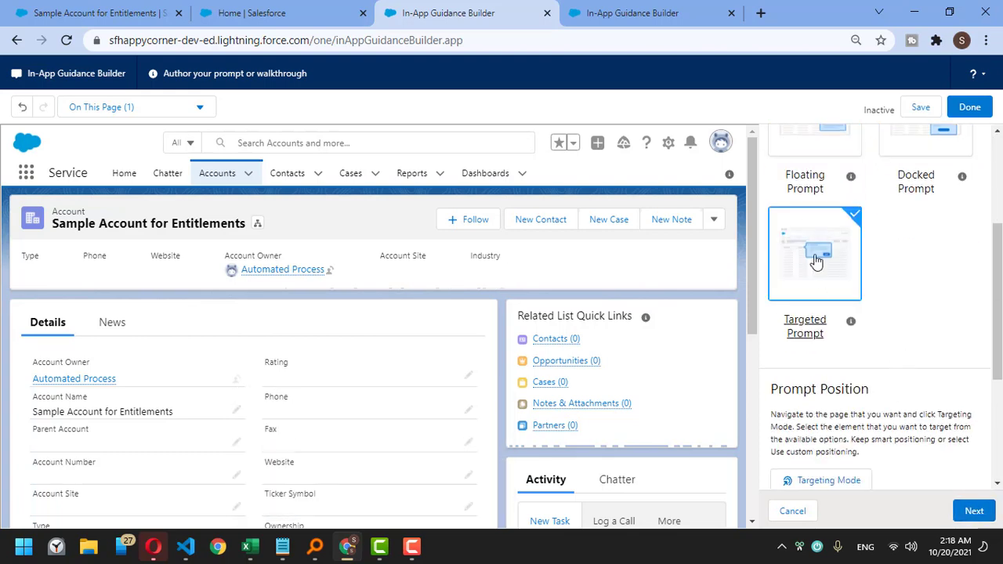
pyautogui.scroll(-1, 954, 358)
pyautogui.click(851, 378)
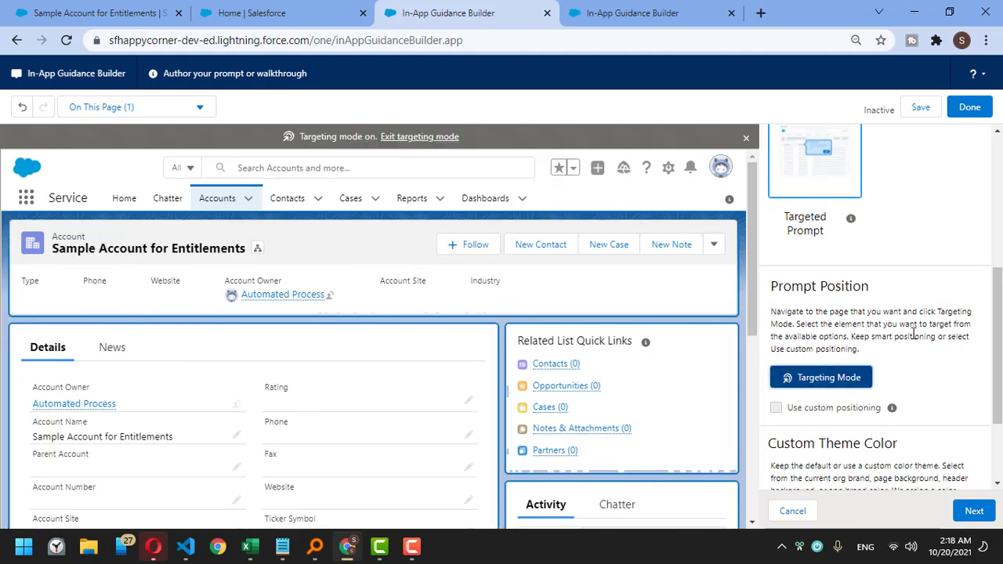
pyautogui.click(651, 381)
pyautogui.scroll(-3, 936, 291)
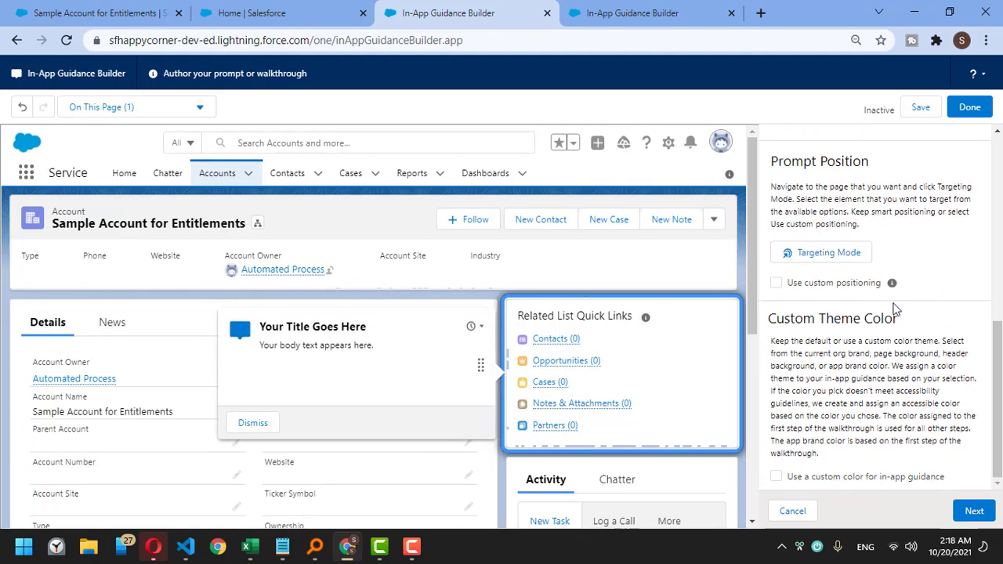
pyautogui.click(972, 511)
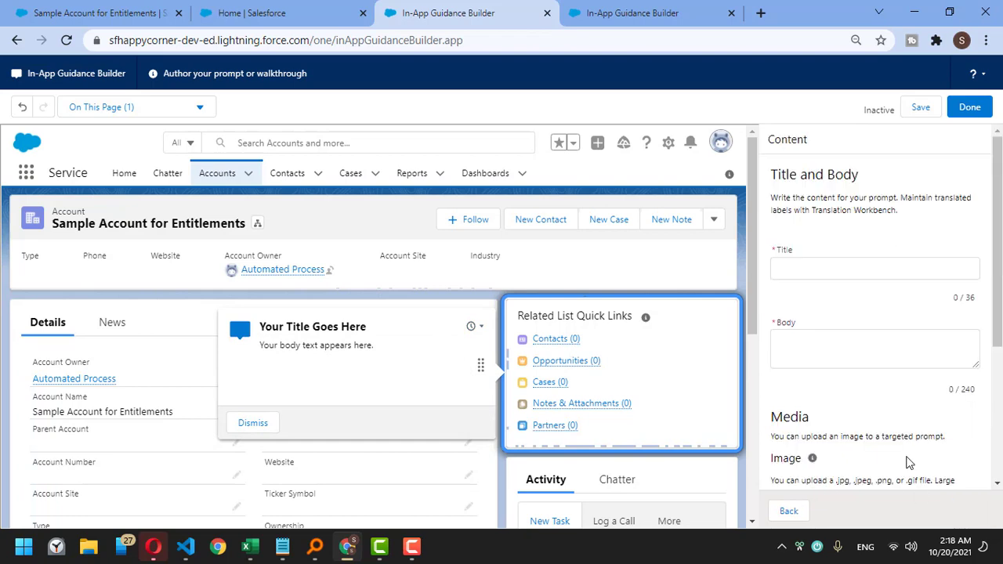
# Step: Title the prompt "Quick Links for your related records"
pyautogui.click(816, 268)
pyautogui.write('New')
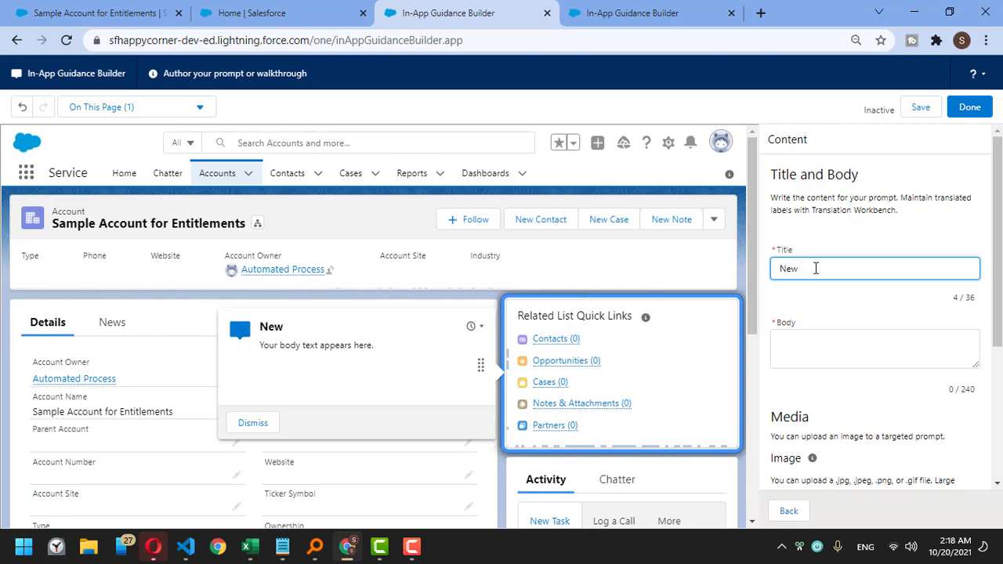
pyautogui.press('BackSpace')
pyautogui.press('BackSpace')
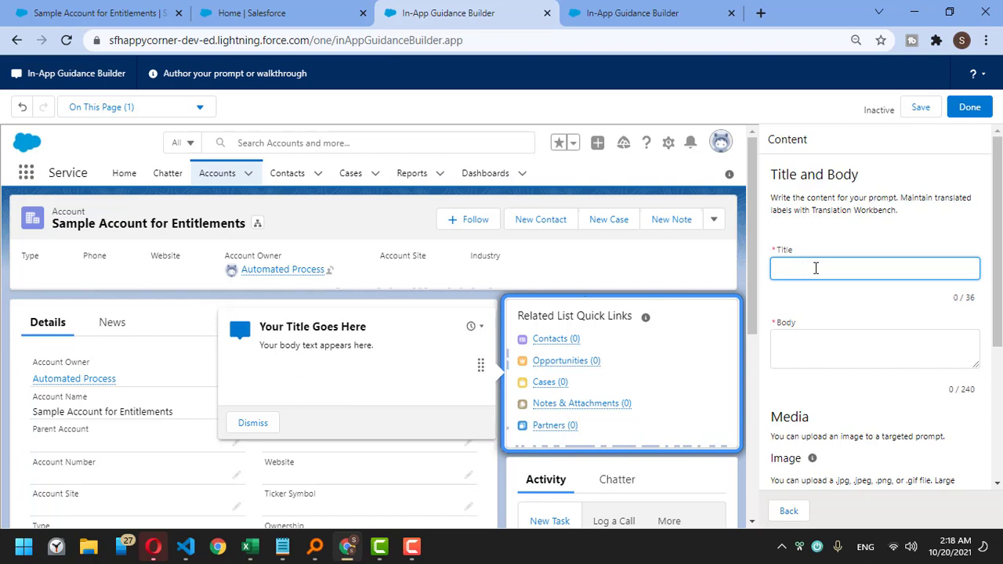
pyautogui.write('Quick Lin')
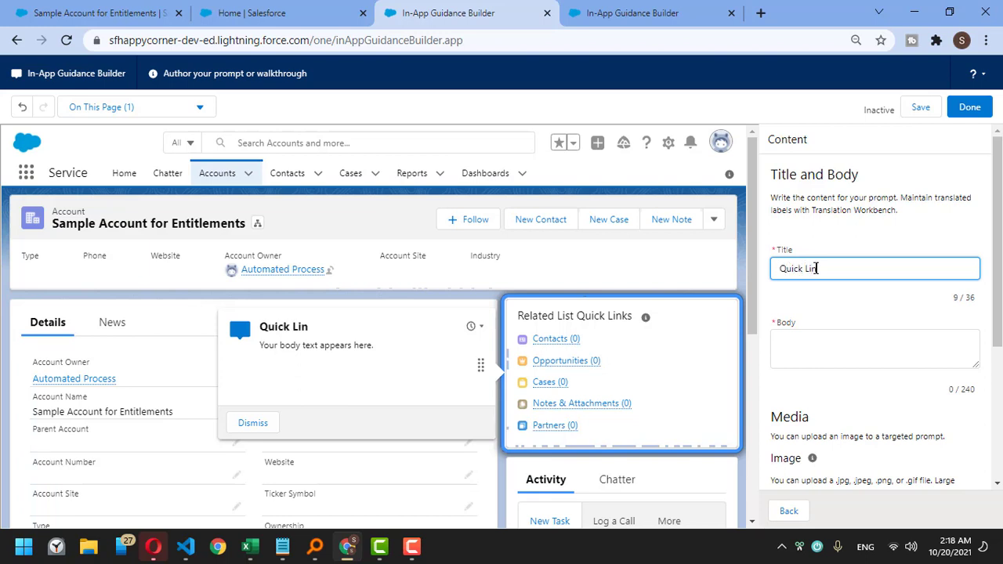
pyautogui.write('ks for your related')
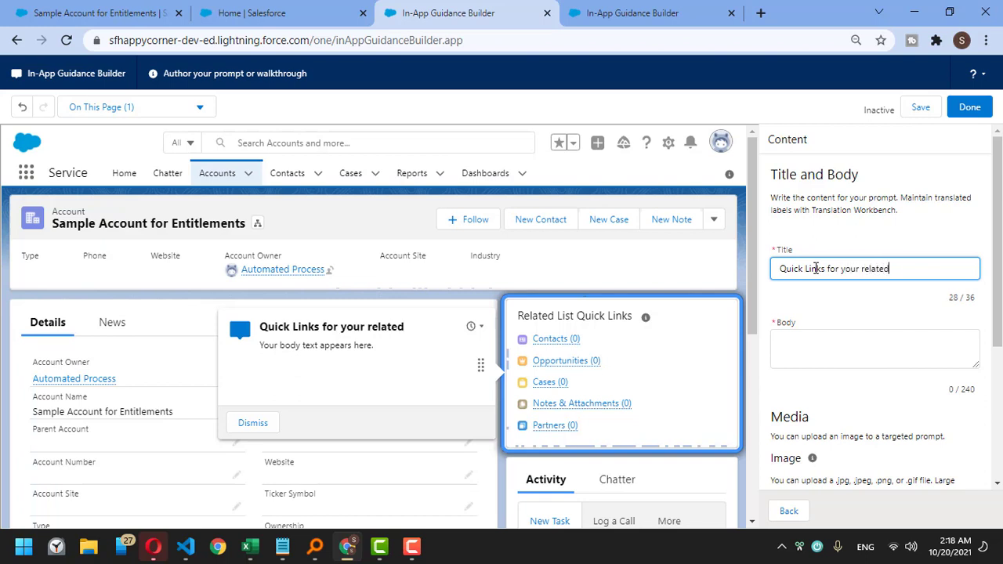
pyautogui.write(' records')
# Step: Write the prompt body "Now, the related records are available in this component instead of displaying it in the left hand side area."
pyautogui.click(829, 350)
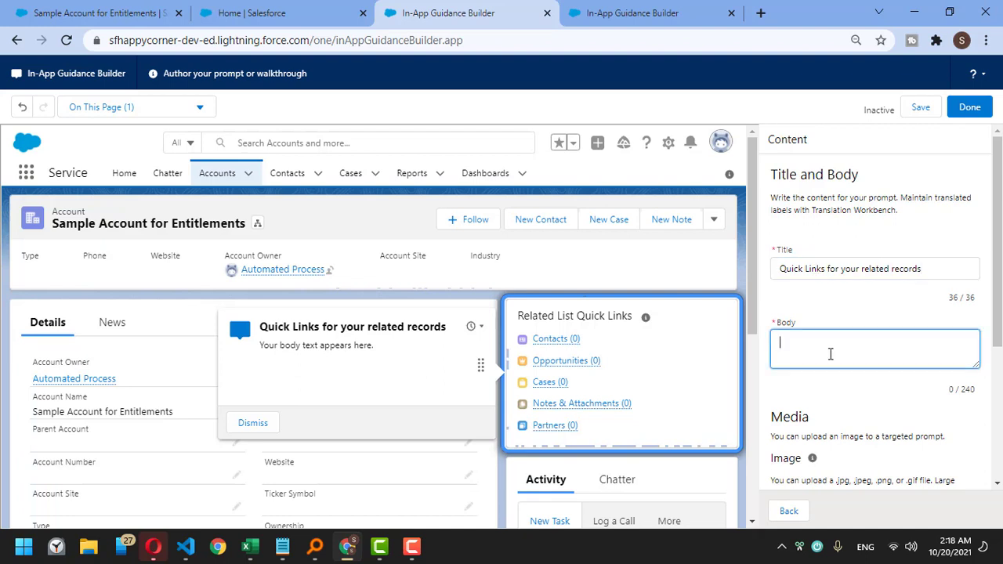
pyautogui.write('Noe')
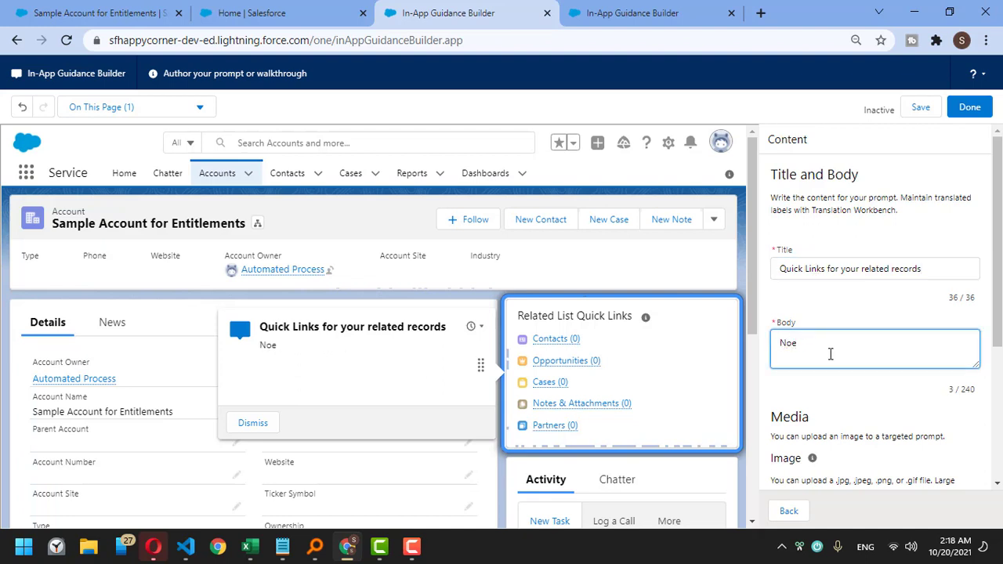
pyautogui.press('BackSpace')
pyautogui.write('w, the related recor')
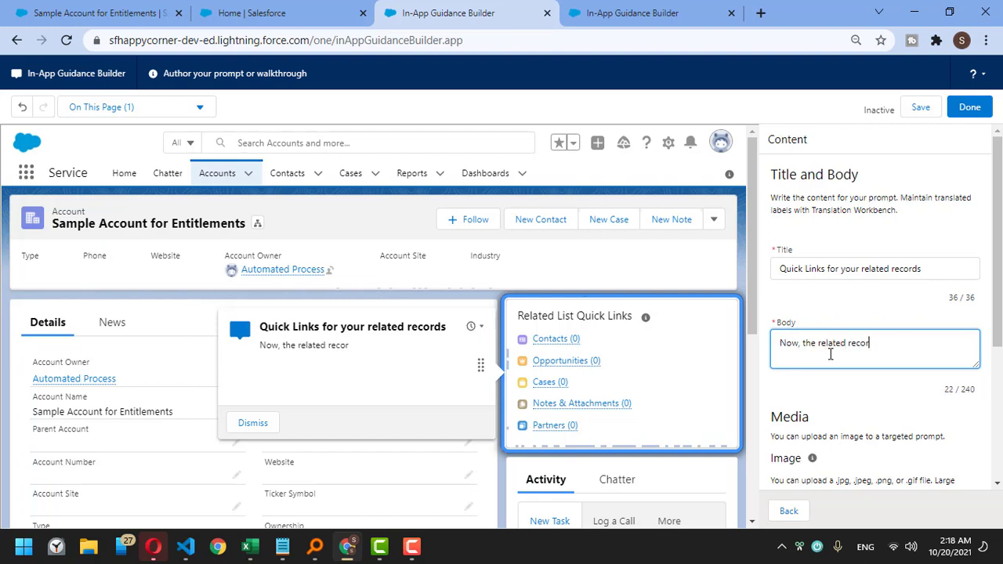
pyautogui.write('ds are available in t')
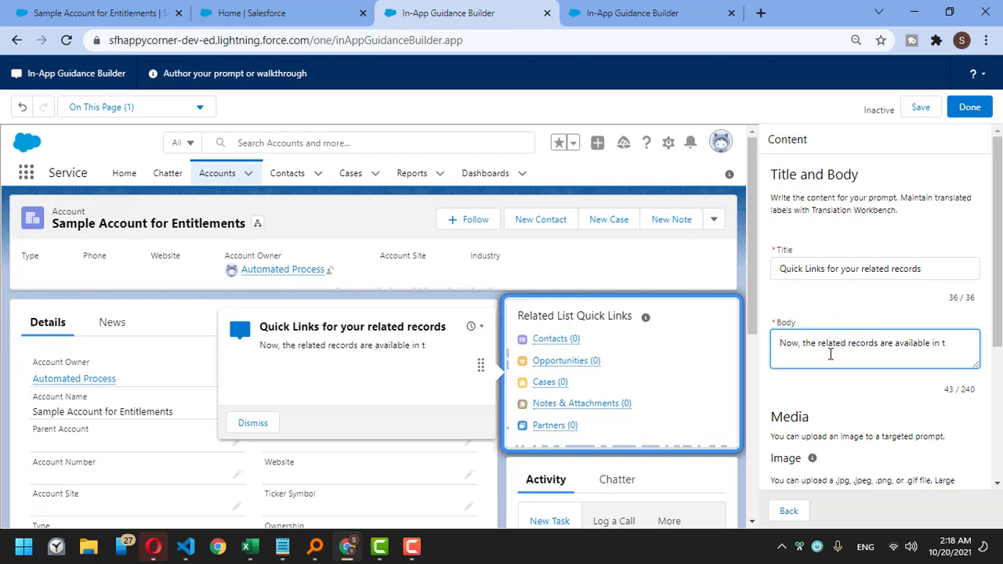
pyautogui.write('component in')
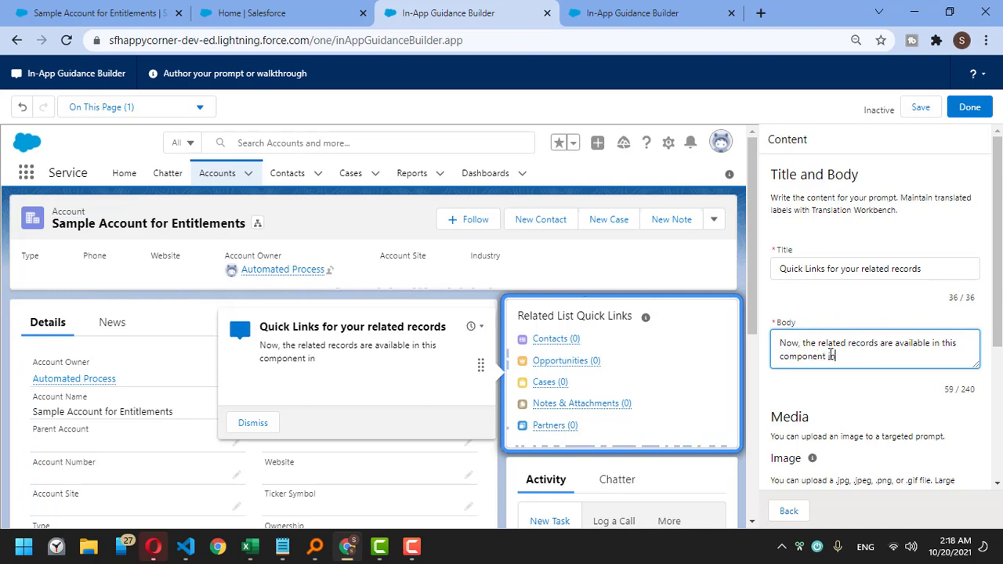
pyautogui.write('stead of displaying ')
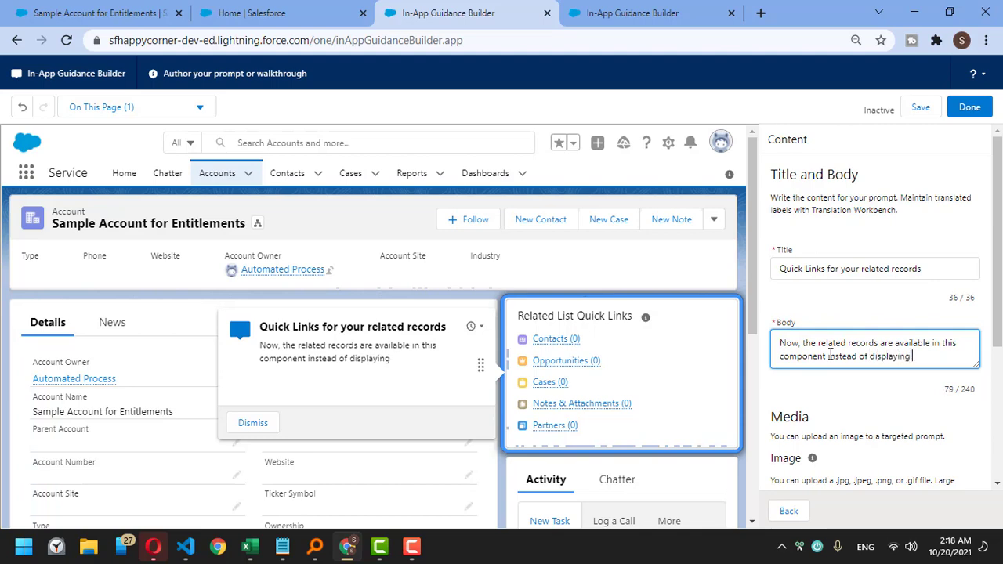
pyautogui.write('it in the le')
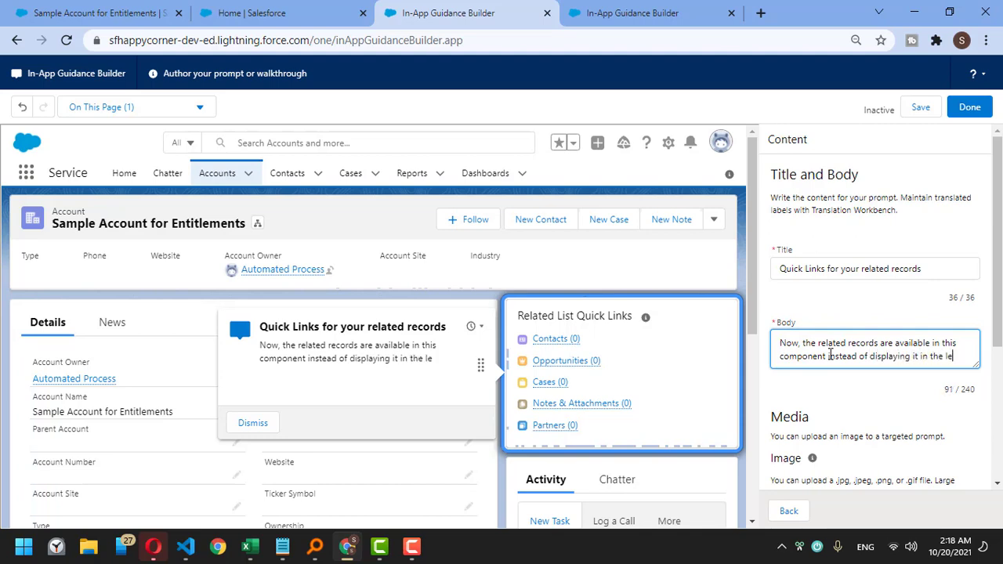
pyautogui.write('ft hand ')
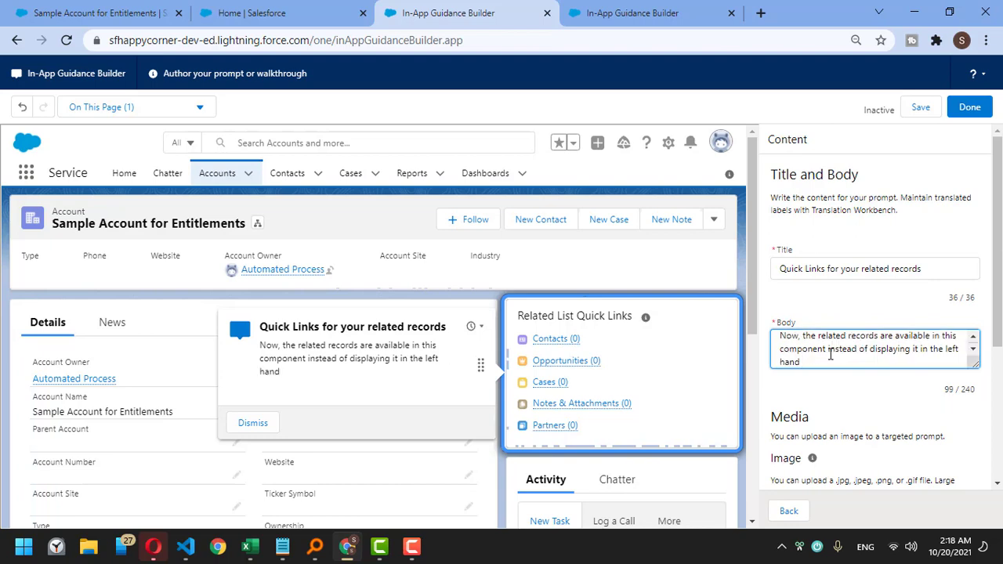
pyautogui.write('side area')
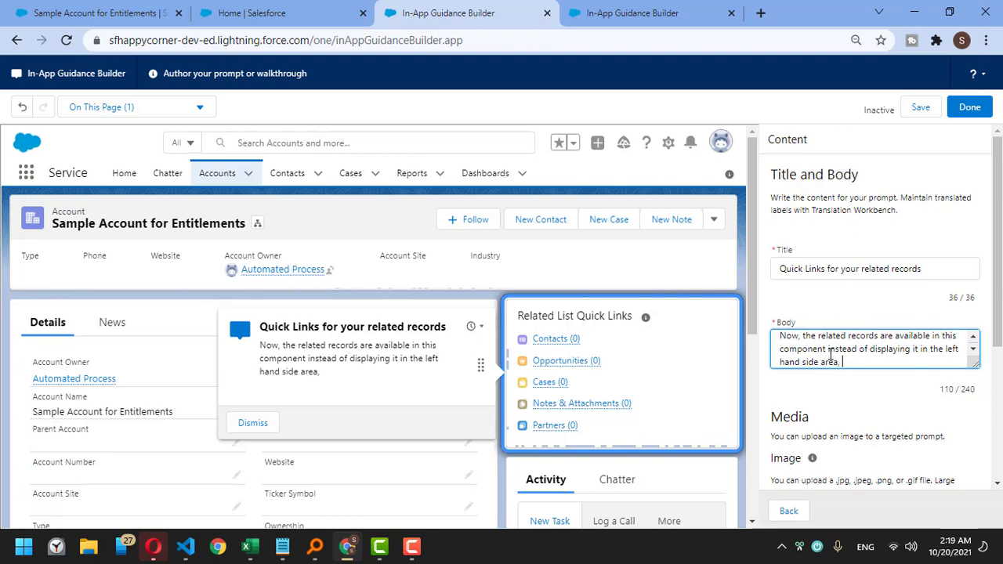
pyautogui.write(', the')
pyautogui.press('BackSpace')
pyautogui.press('BackSpace')
pyautogui.press('BackSpace')
pyautogui.press('BackSpace')
# Step: Extend the body with "It will keep the page more organized and allow you to access related records quickly"
pyautogui.write('It will alo')
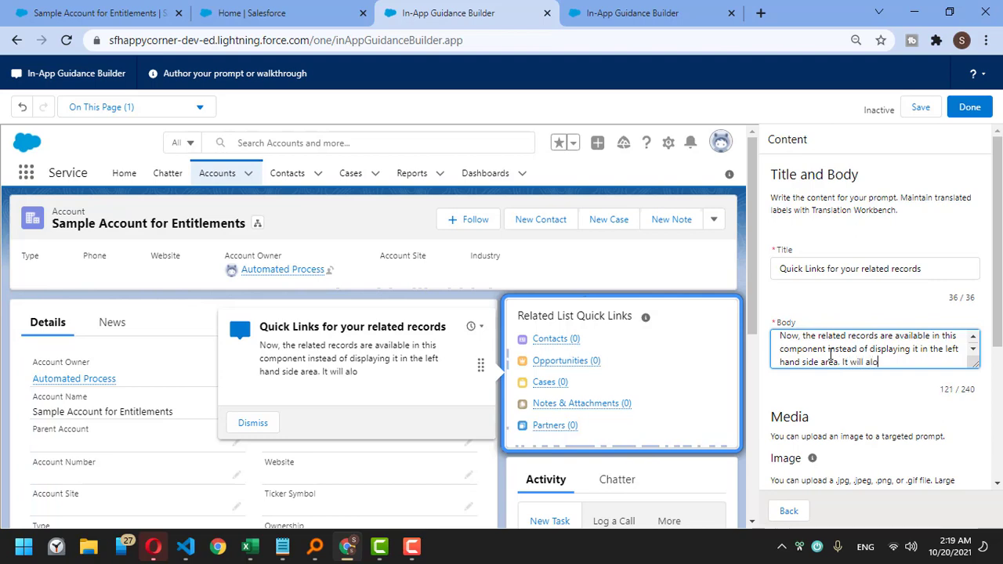
pyautogui.write('ow you to')
pyautogui.press('BackSpace')
pyautogui.press('BackSpace')
pyautogui.press('BackSpace')
pyautogui.press('BackSpace')
pyautogui.press('BackSpace')
pyautogui.press('BackSpace')
pyautogui.press('BackSpace')
pyautogui.press('BackSpace')
pyautogui.press('BackSpace')
pyautogui.press('BackSpace')
pyautogui.press('BackSpace')
pyautogui.press('BackSpace')
pyautogui.press('BackSpace')
pyautogui.write('keep the page more ')
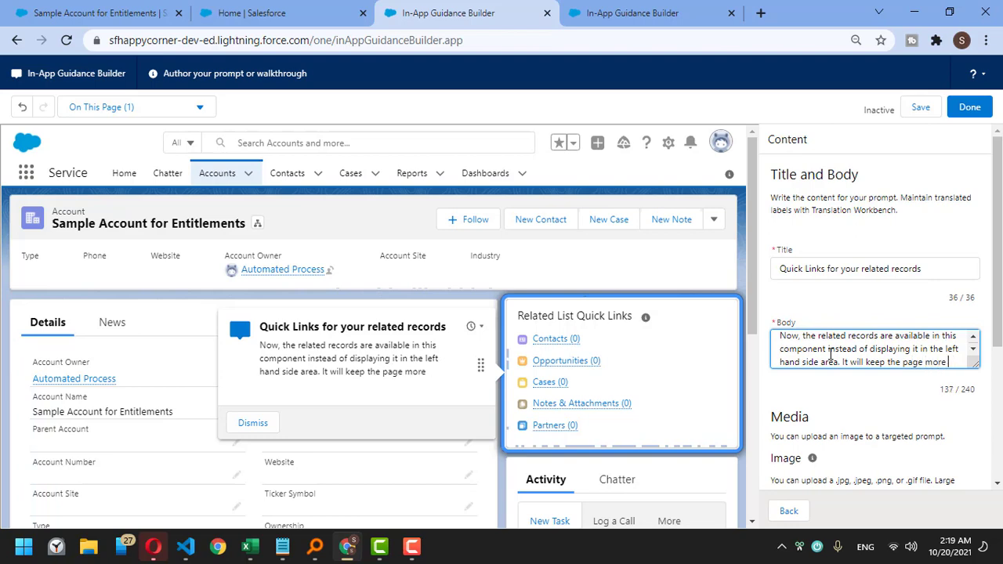
pyautogui.write('organized ')
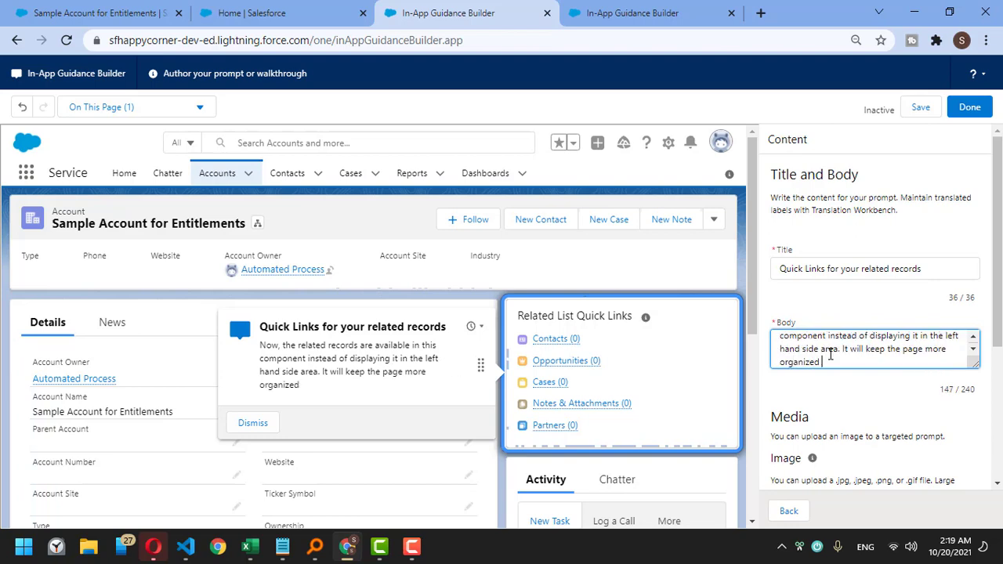
pyautogui.write('and allow you to ')
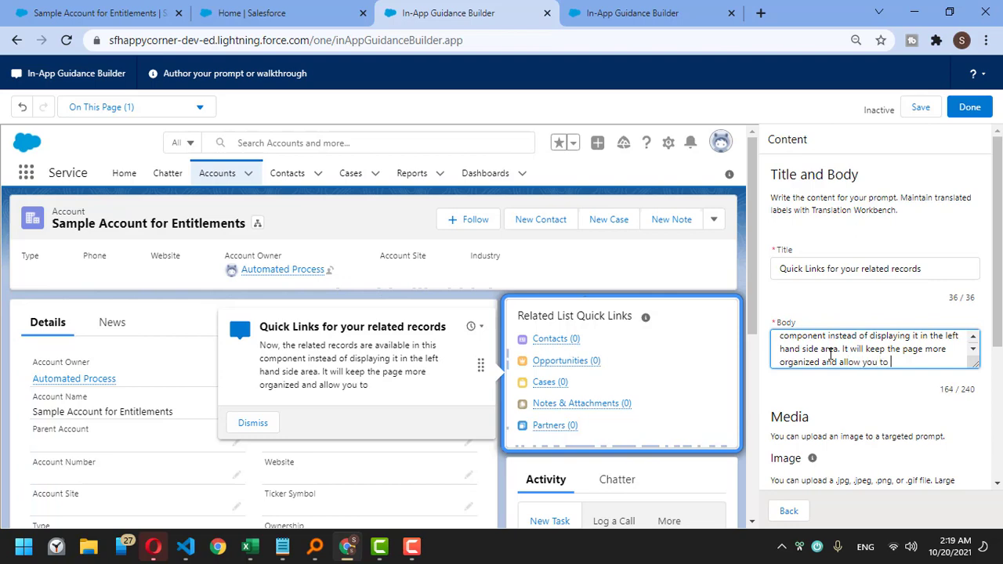
pyautogui.write('access related ')
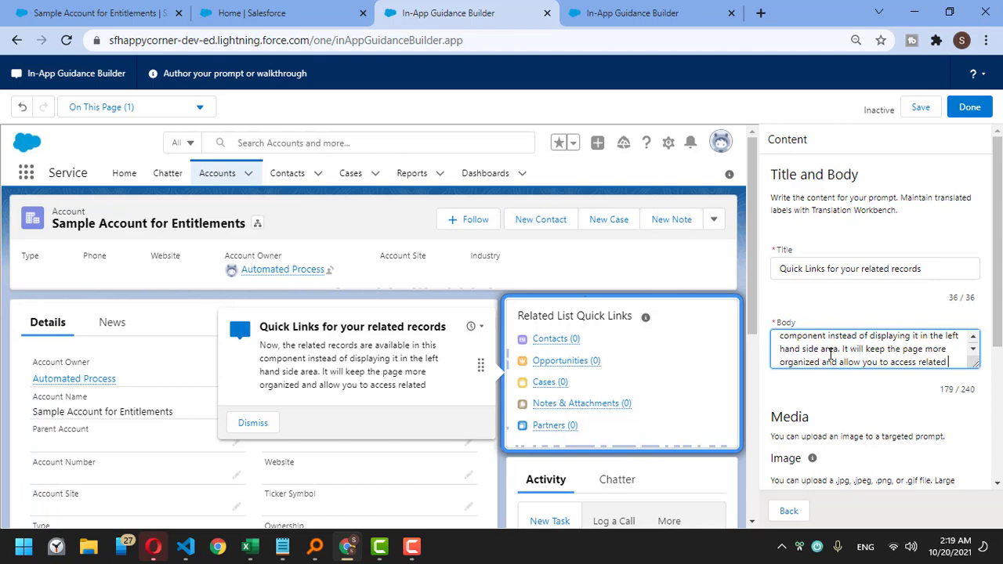
pyautogui.write('records quic')
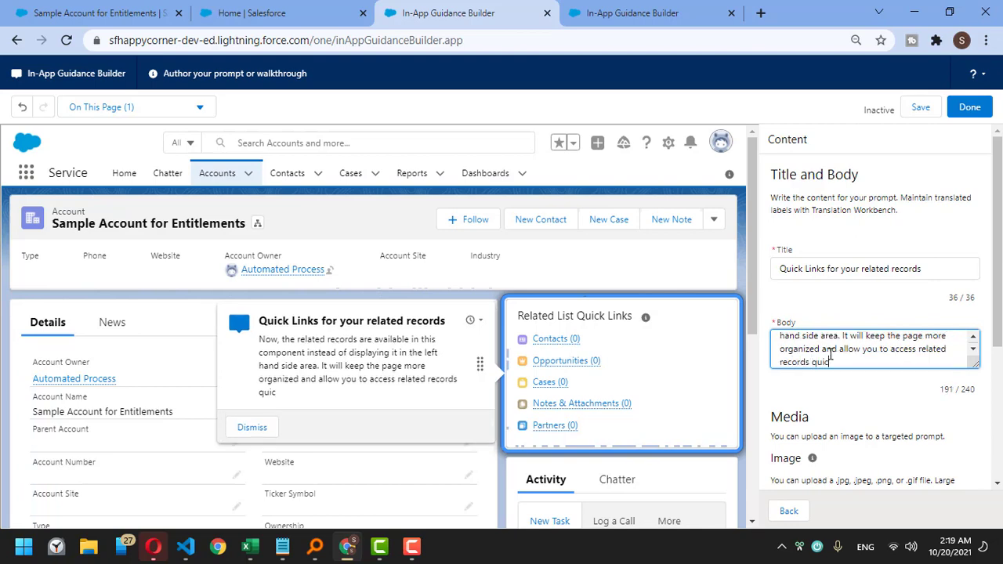
pyautogui.write('kly')
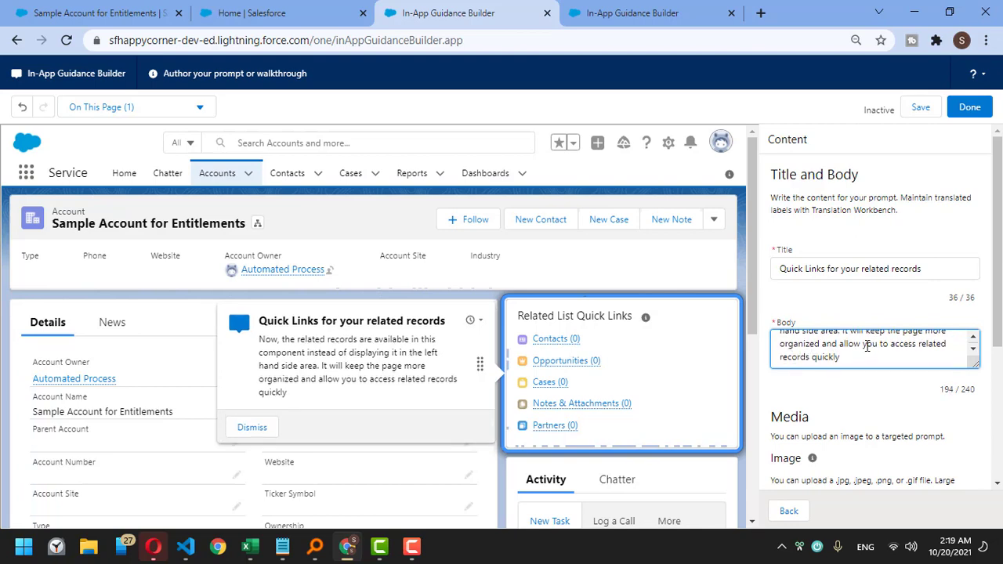
# Step: Upload the image d9569bbed4393e2ceb1af7ba64fdf86a.jpg from the Downloads folder to the prompt
pyautogui.scroll(-3, 950, 360)
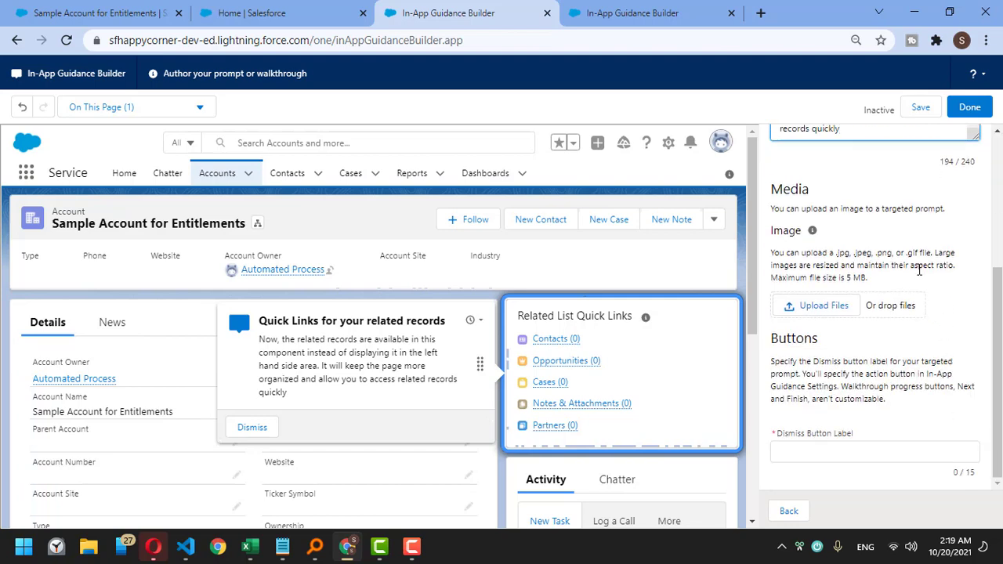
pyautogui.click(844, 306)
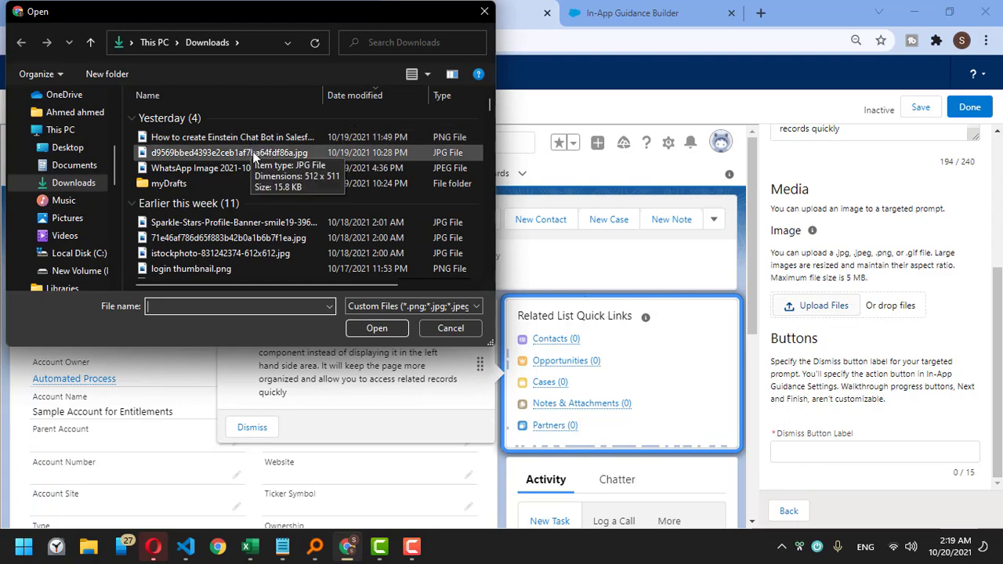
pyautogui.doubleClick(313, 153)
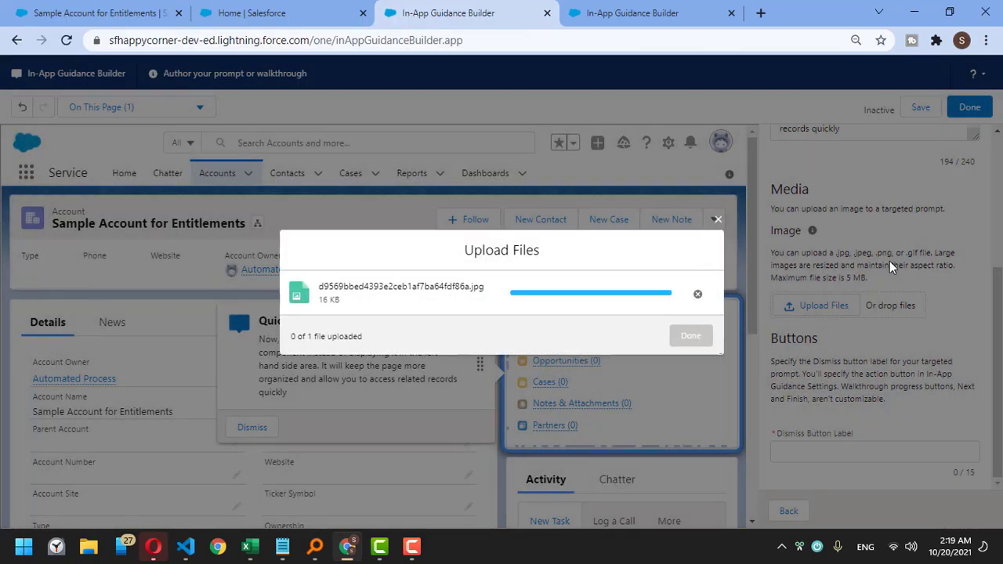
pyautogui.click(700, 336)
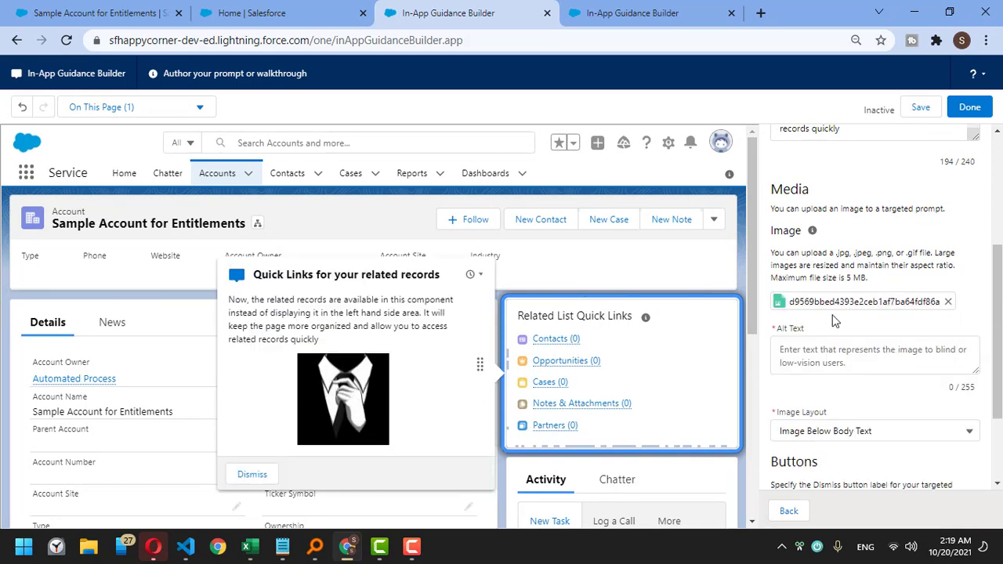
# Step: Set the dismiss button label to Cancel and try to save the prompt
pyautogui.scroll(-2, 902, 359)
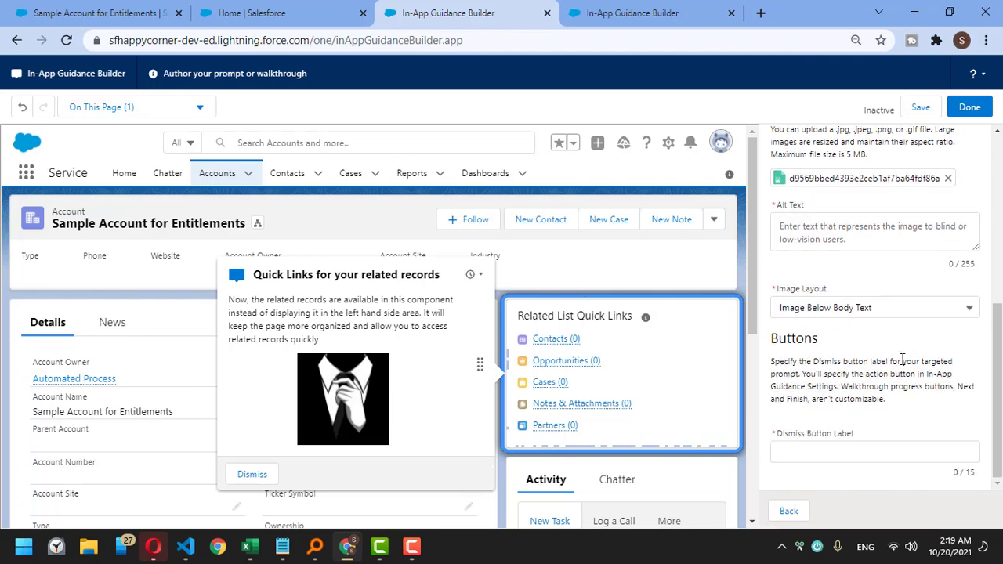
pyautogui.click(910, 457)
pyautogui.click(891, 481)
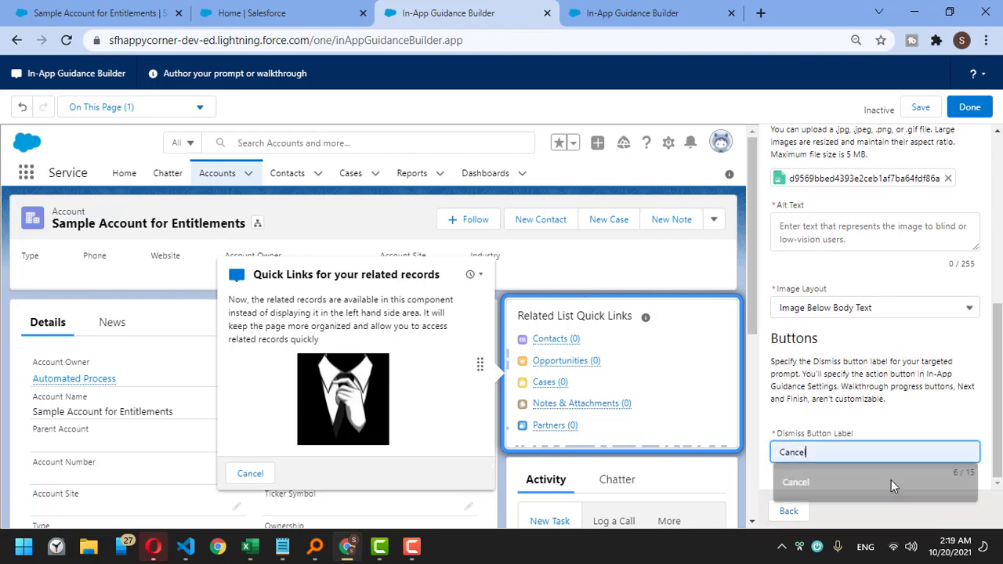
pyautogui.click(921, 108)
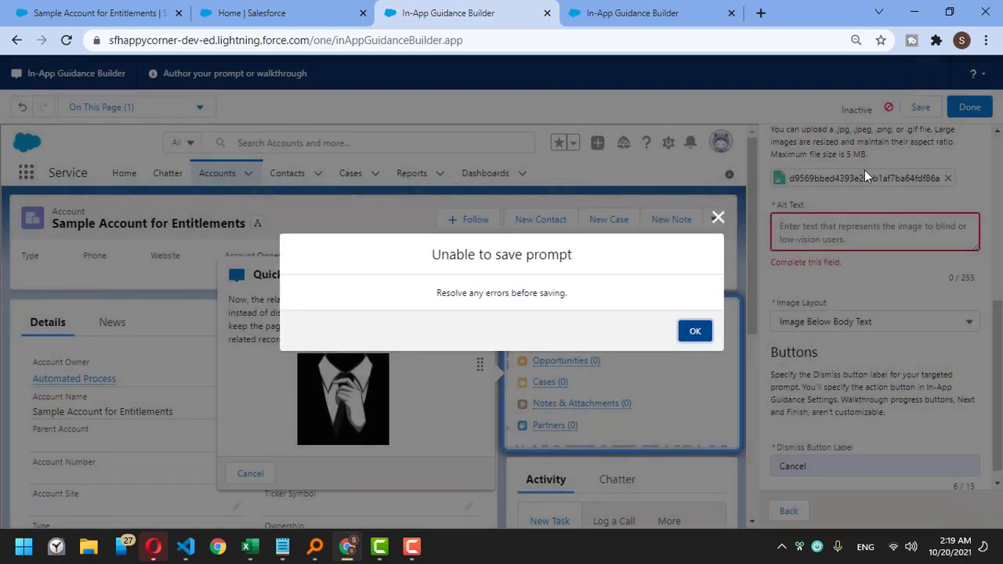
pyautogui.click(703, 337)
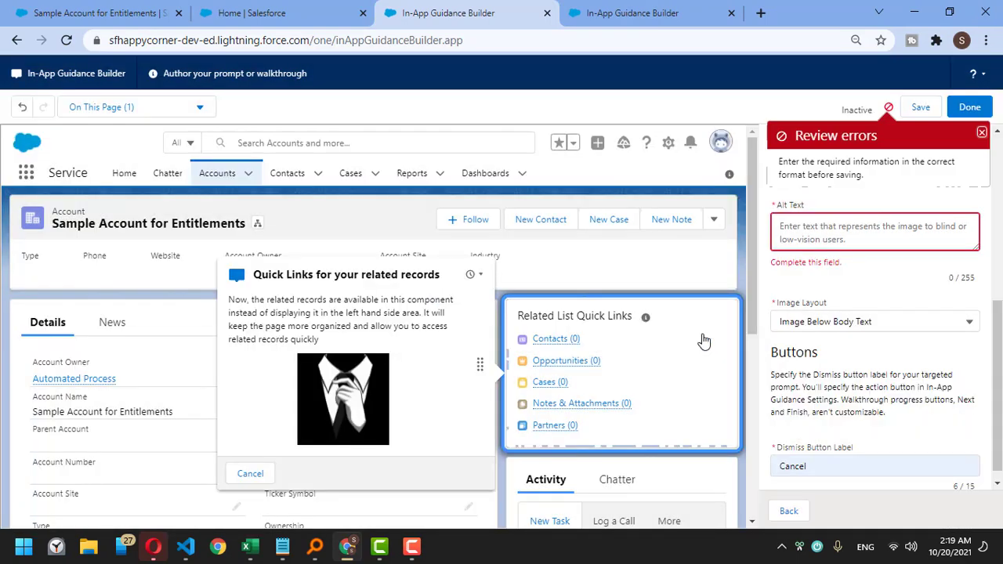
# Step: Enter "A sample Image" as the image's alt text and save the prompt to reach the In-App Guidance Settings
pyautogui.click(845, 241)
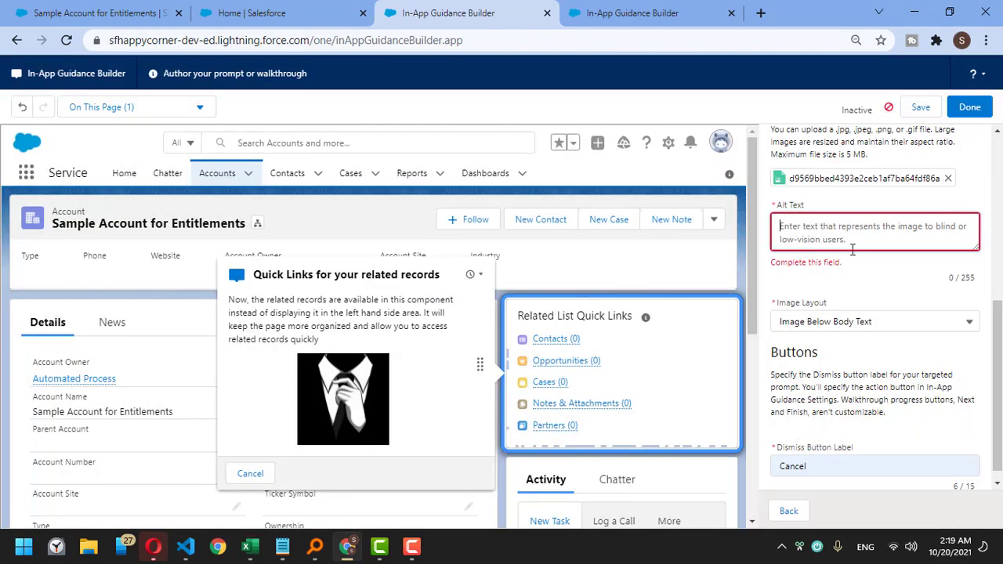
pyautogui.write('A sam')
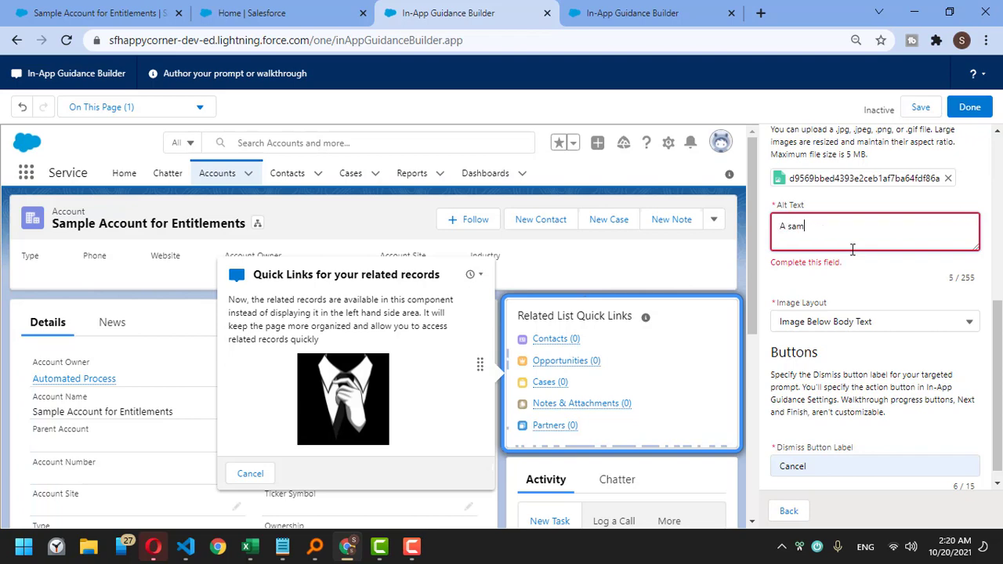
pyautogui.write('ple Image')
pyautogui.click(921, 107)
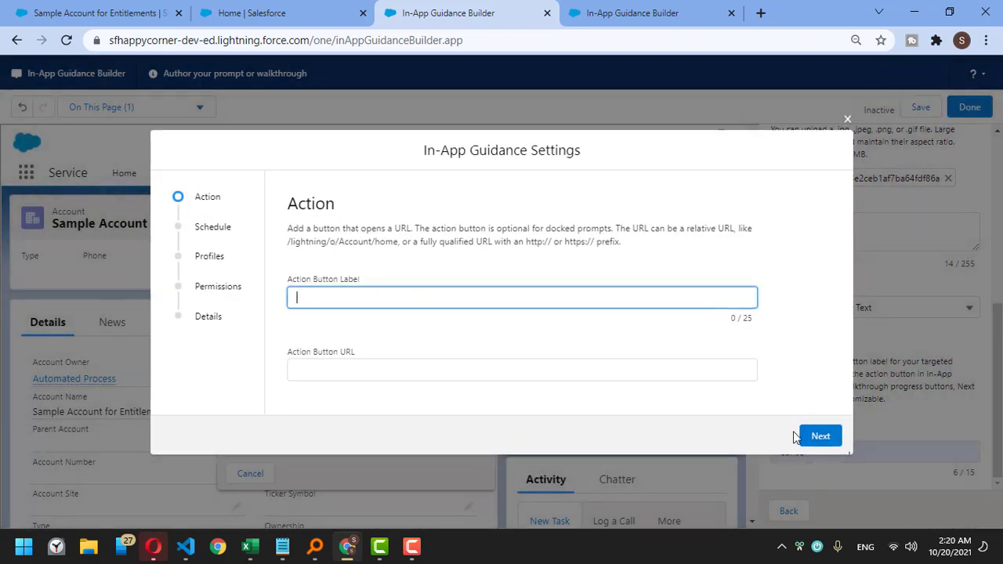
# Step: Leave the optional action button empty and set the schedule's end date to October 30, 2021
pyautogui.click(818, 439)
pyautogui.click(564, 323)
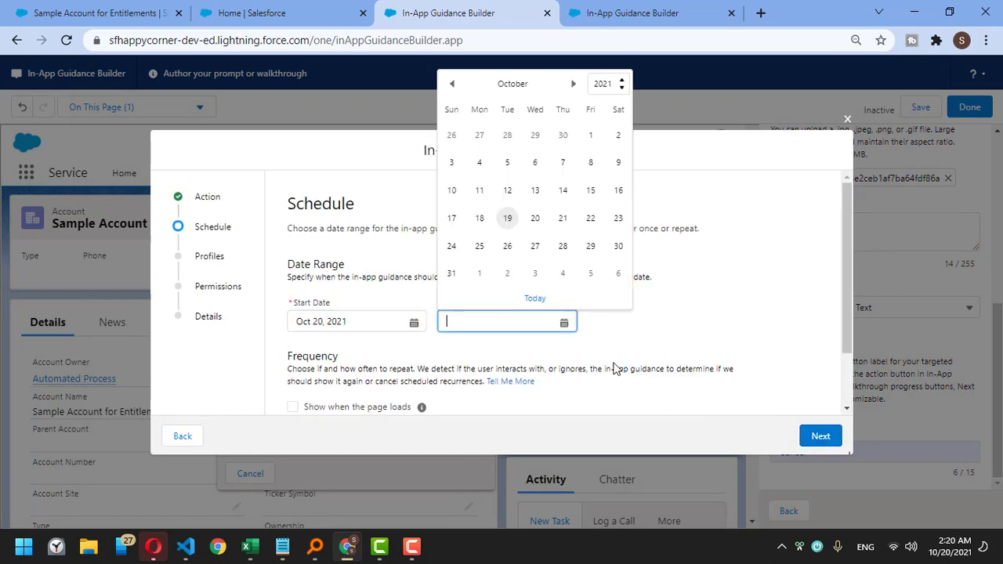
pyautogui.click(618, 244)
# Step: Have the prompt show when the page loads, set the times to show to 10, and accept the schedule
pyautogui.scroll(-2, 784, 329)
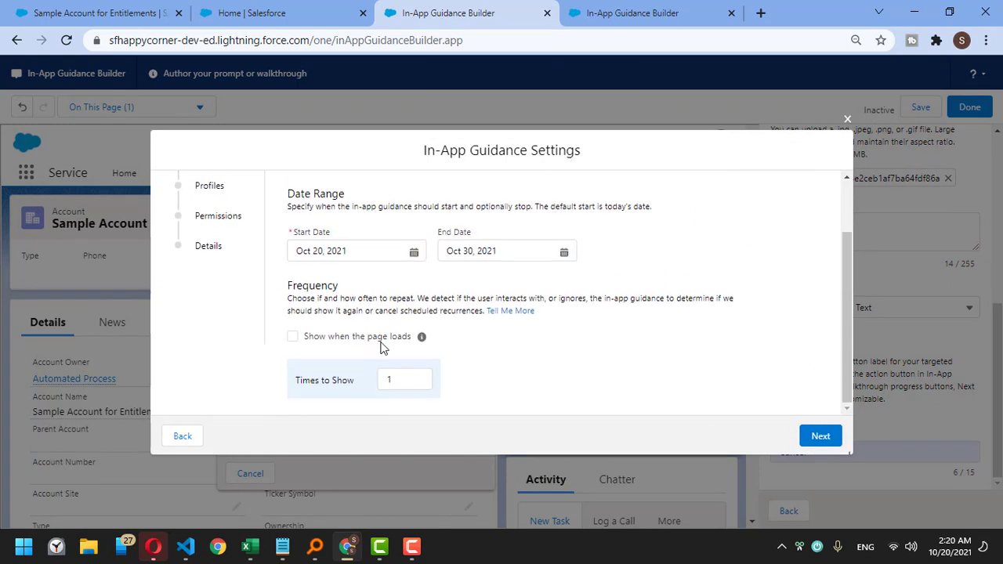
pyautogui.click(295, 337)
pyautogui.click(413, 374)
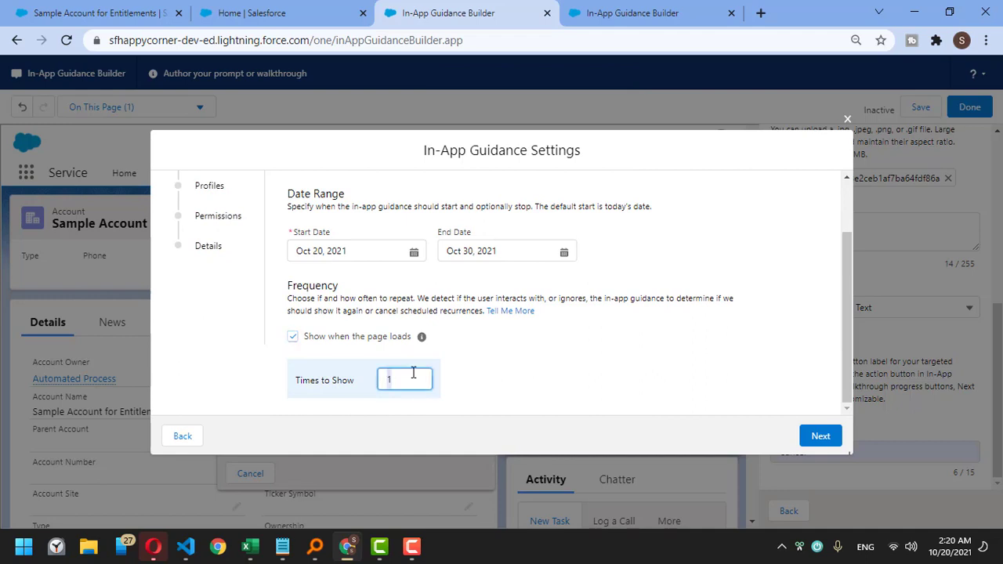
pyautogui.write('10')
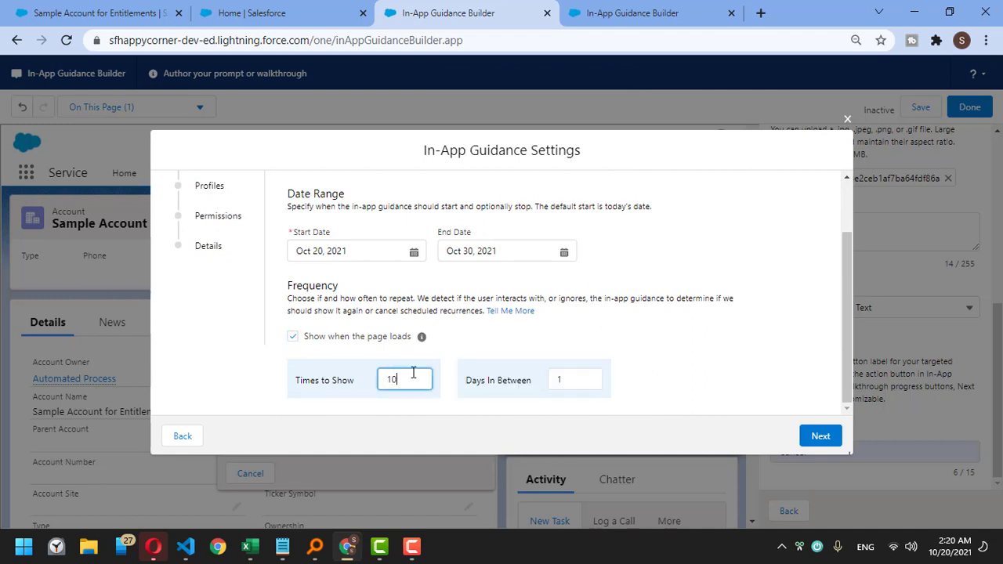
pyautogui.click(572, 376)
pyautogui.click(814, 439)
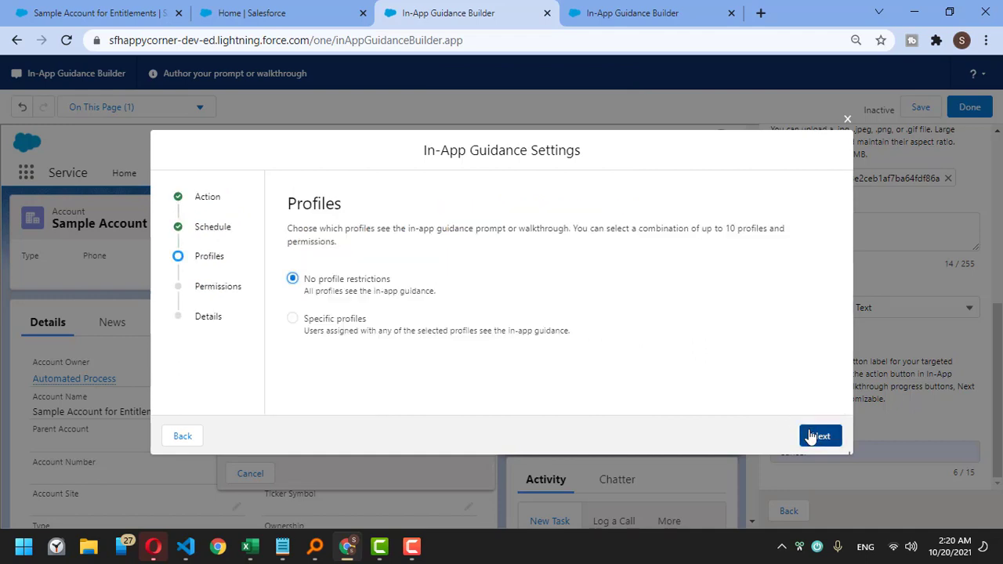
# Step: Keep the prompt free of profile and permission restrictions and name it "New Component for account related list"
pyautogui.click(813, 443)
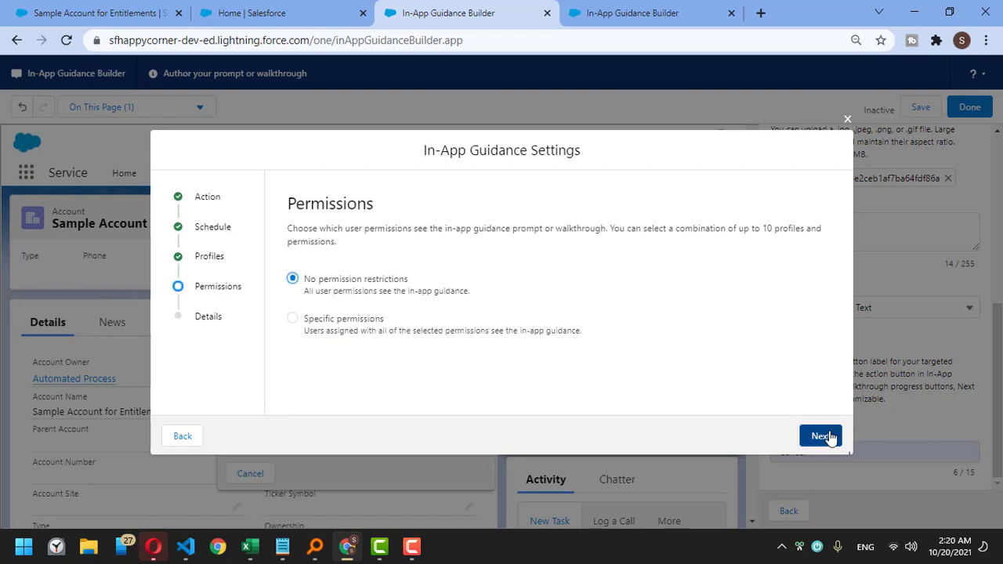
pyautogui.click(830, 437)
pyautogui.click(529, 376)
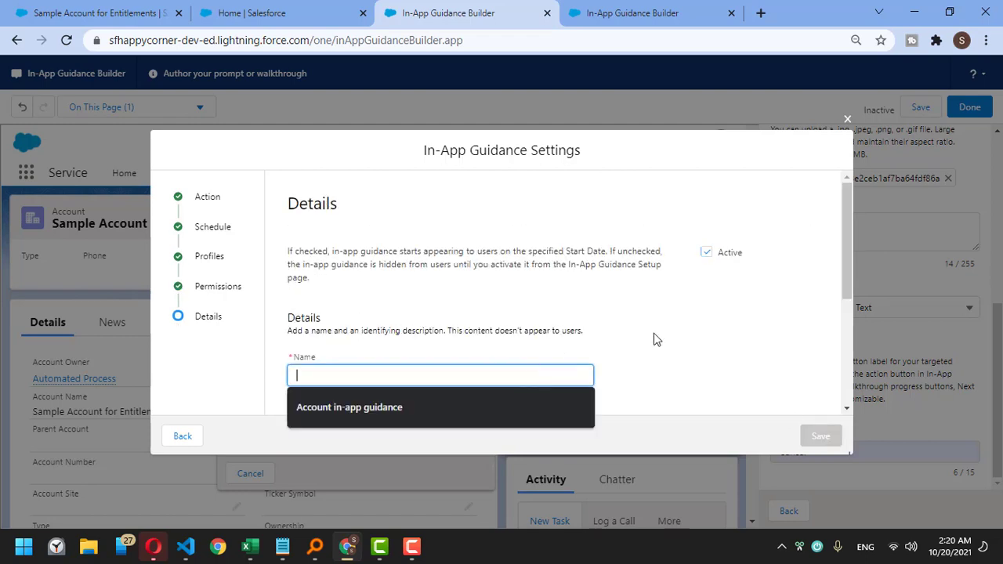
pyautogui.write('New ')
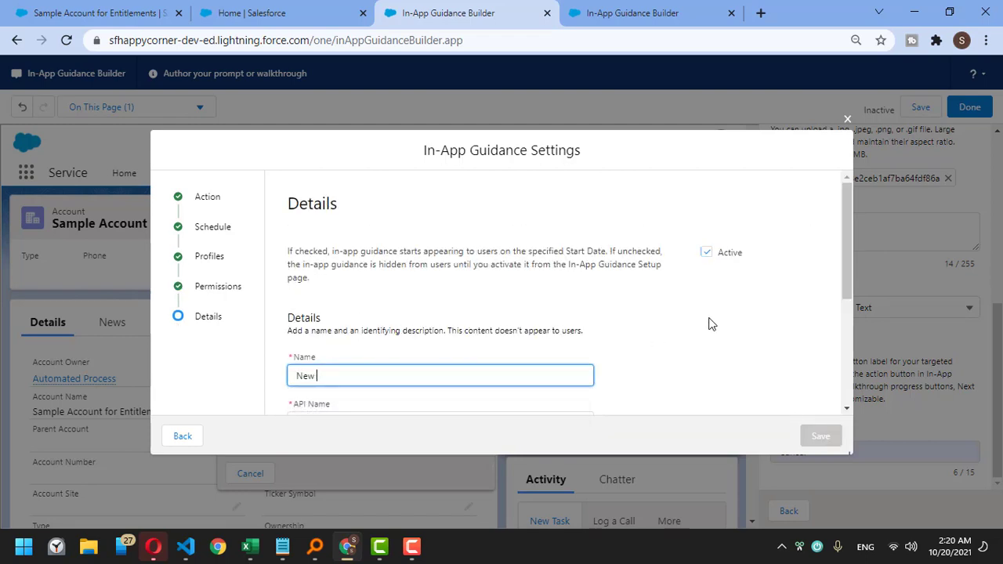
pyautogui.write('Component for account related list')
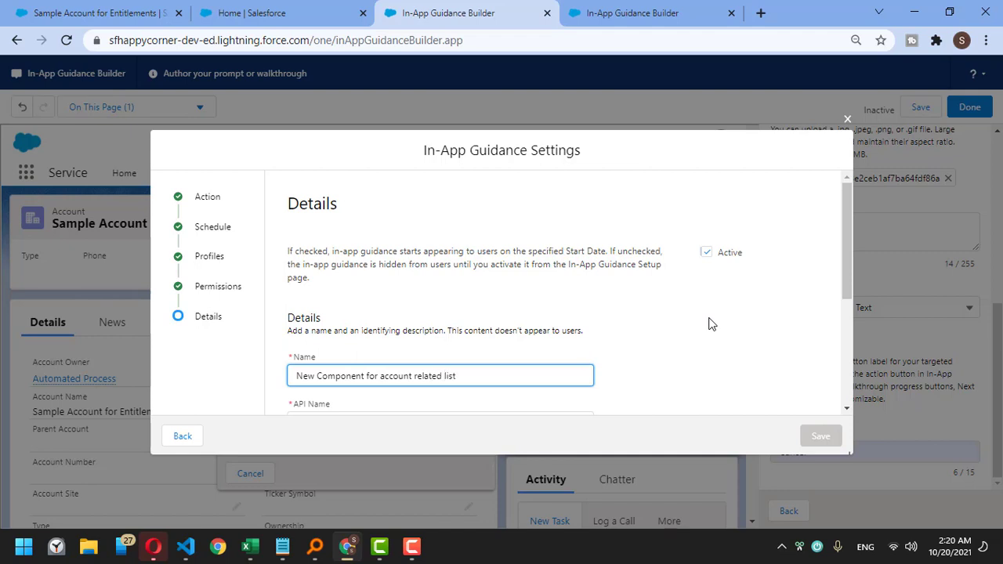
# Step: Replace "New Component" in the prompt's name so that it reads "Quick Links for account related list"
pyautogui.press('Delete')
pyautogui.press('Delete')
pyautogui.press('Delete')
pyautogui.press('Delete')
pyautogui.press('Delete')
pyautogui.press('Delete')
pyautogui.press('Delete')
pyautogui.press('Delete')
pyautogui.press('Delete')
pyautogui.press('Delete')
pyautogui.press('Delete')
pyautogui.press('Delete')
pyautogui.press('Delete')
pyautogui.press('Delete')
pyautogui.write('Quick Link')
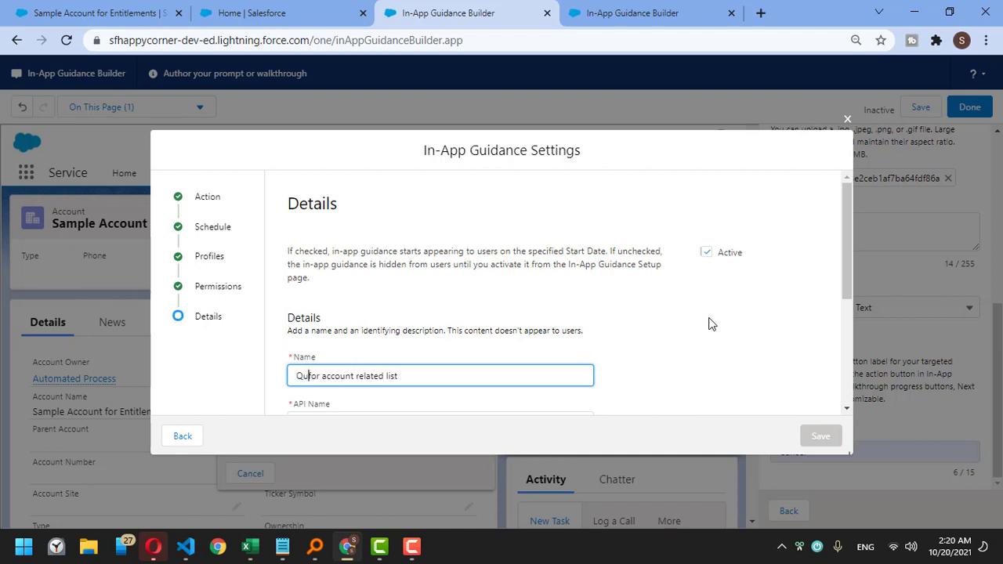
pyautogui.write('s')
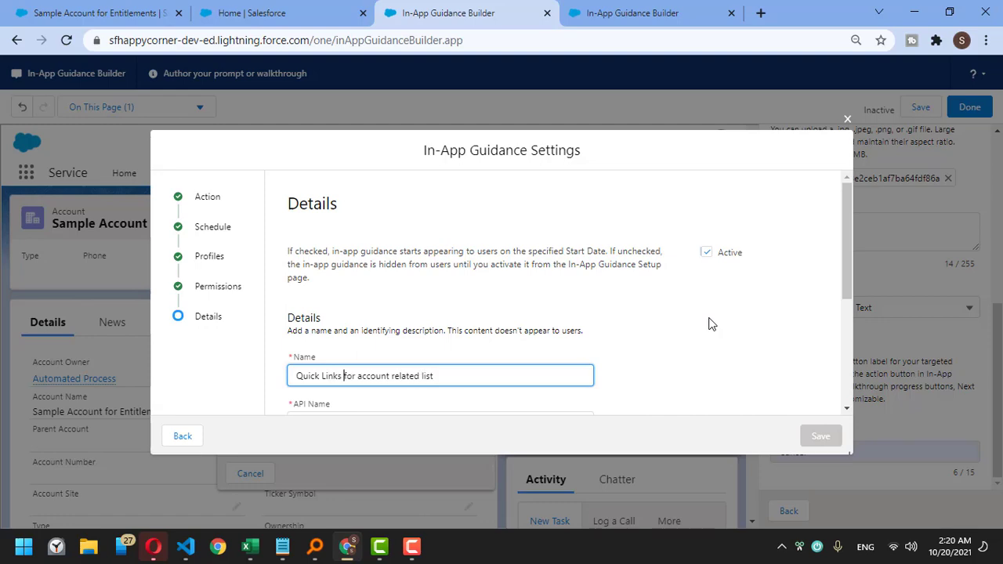
# Step: Accept the name, save the in-app guidance settings and finish editing the prompt
pyautogui.press('Tab')
pyautogui.scroll(-3, 710, 324)
pyautogui.click(820, 436)
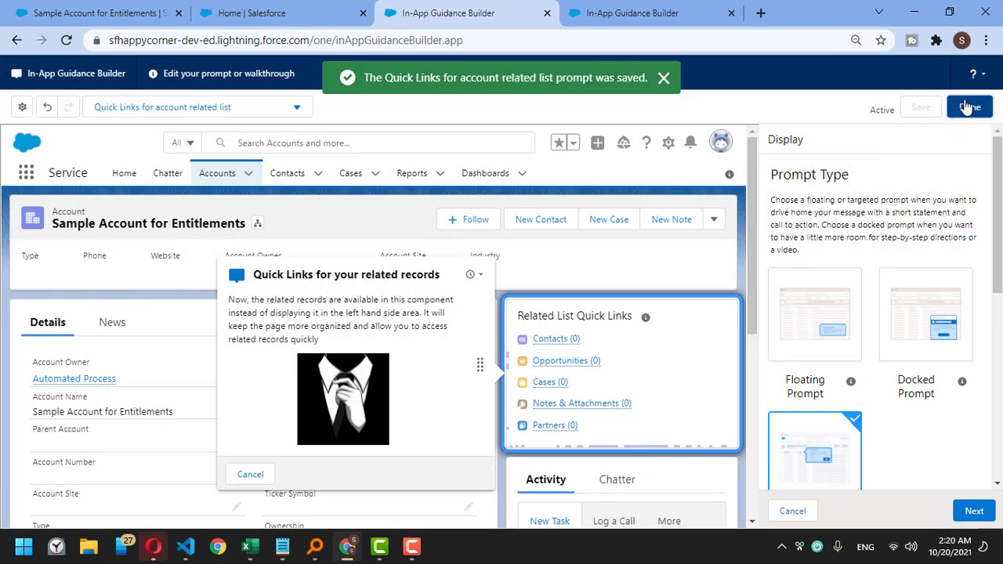
pyautogui.click(968, 106)
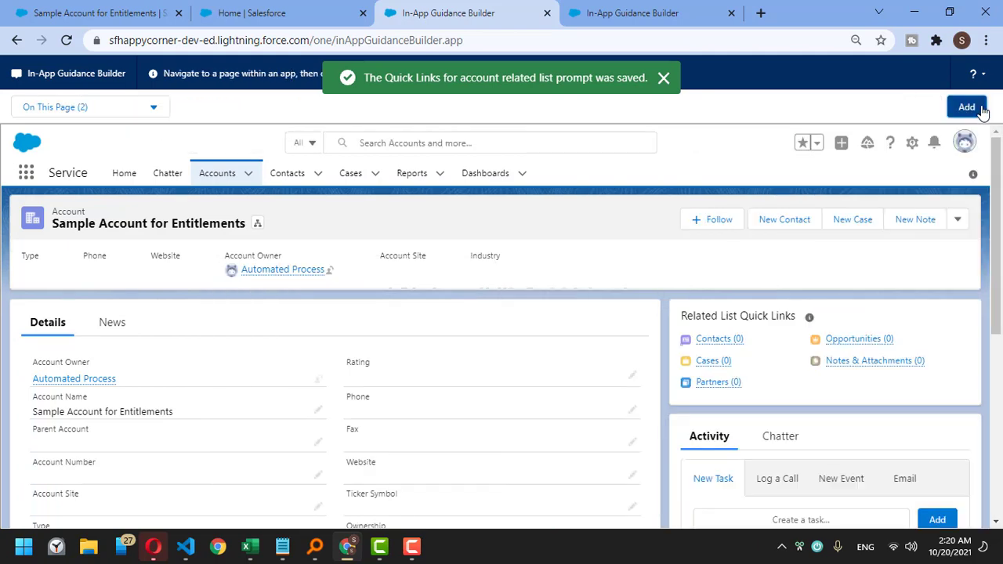
# Step: Reopen the Sample Account for Entitlements record from the Accounts list and examine the targeted prompt on Related List Quick Links
pyautogui.click(146, 13)
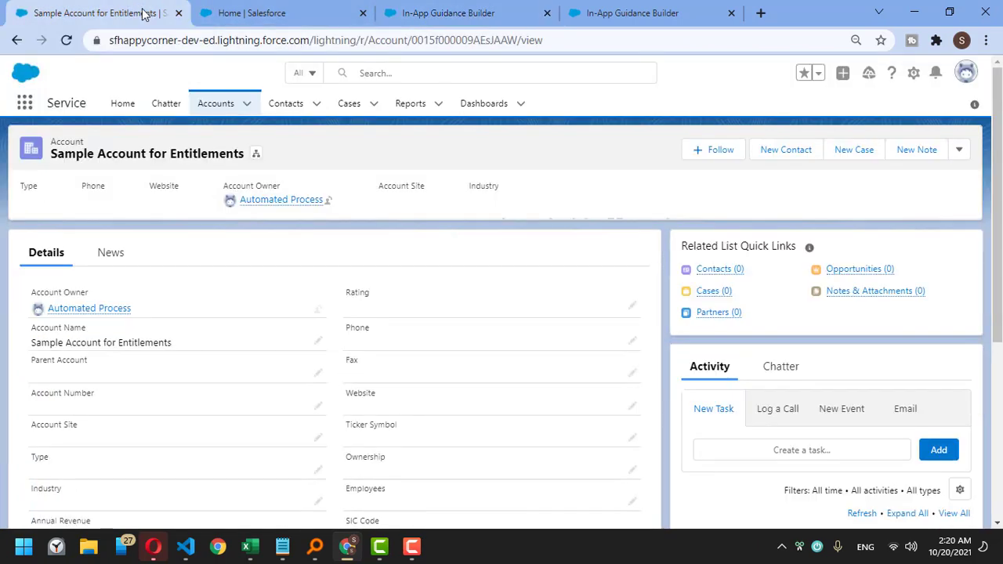
pyautogui.click(175, 110)
pyautogui.click(218, 103)
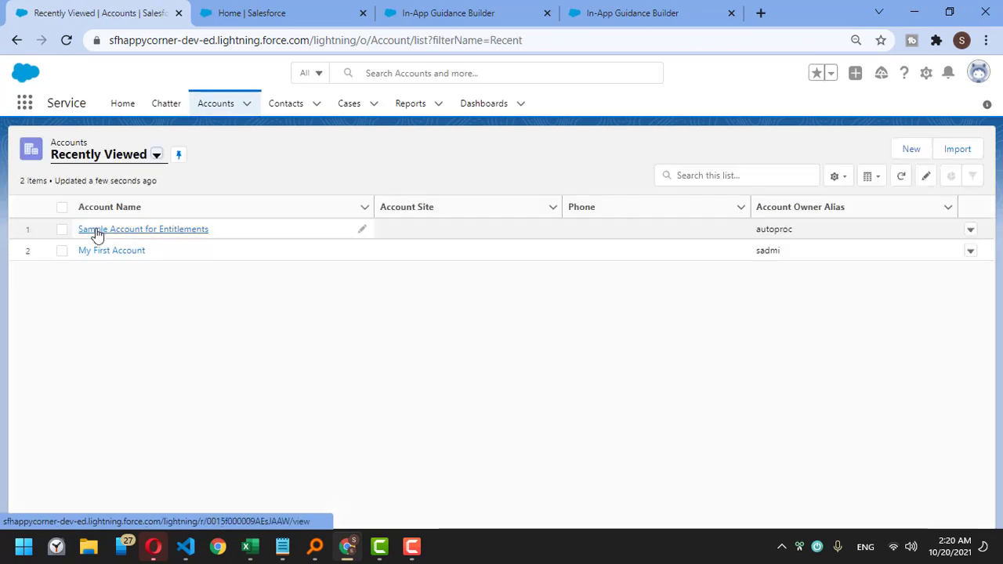
pyautogui.click(95, 229)
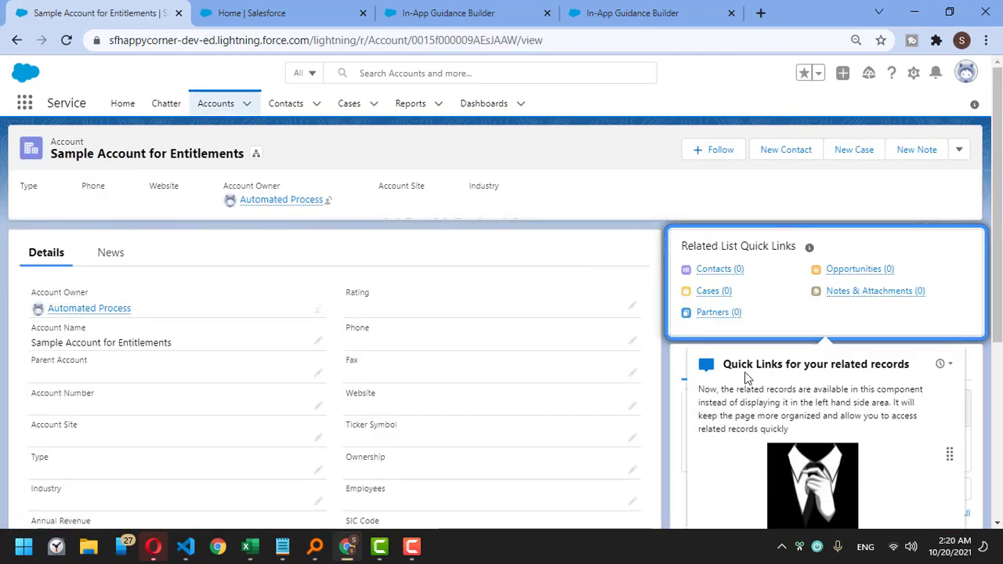
pyautogui.moveTo(731, 363); pyautogui.dragTo(874, 410)
pyautogui.click(841, 415)
pyautogui.moveTo(705, 387); pyautogui.dragTo(765, 423)
pyautogui.click(764, 419)
pyautogui.moveTo(760, 402); pyautogui.dragTo(896, 416)
pyautogui.click(896, 416)
# Step: Return to the In-App Guidance Builder showing the account record page
pyautogui.click(402, 7)
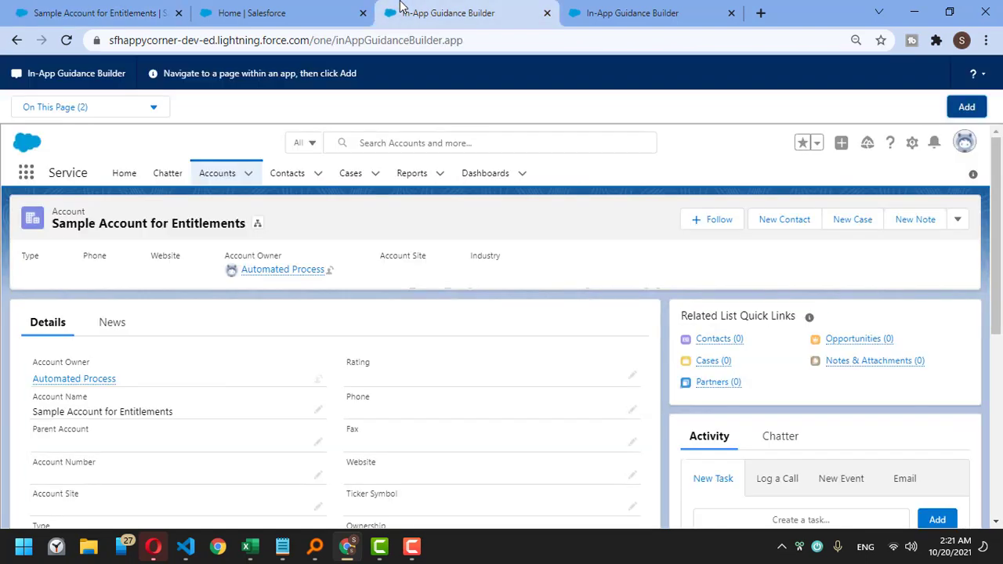
pyautogui.moveTo(29, 73); pyautogui.dragTo(125, 73)
pyautogui.click(125, 73)
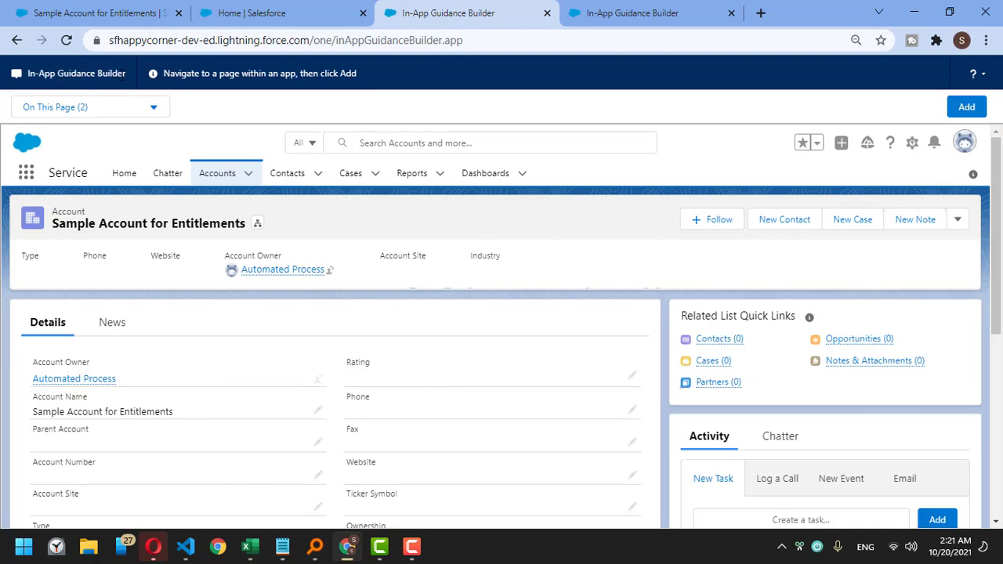
pyautogui.moveTo(35, 73); pyautogui.dragTo(117, 72)
pyautogui.click(39, 73)
pyautogui.click(117, 74)
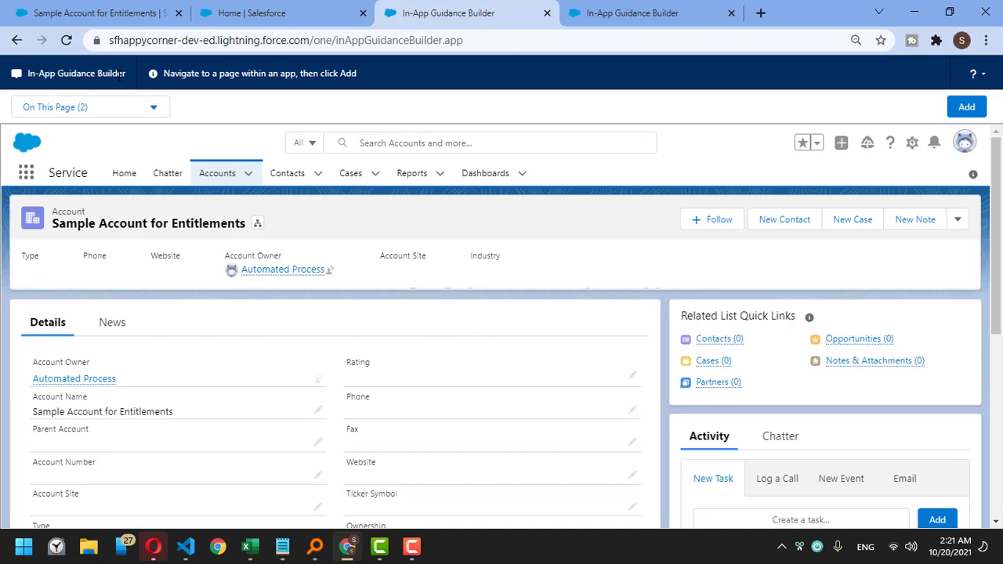